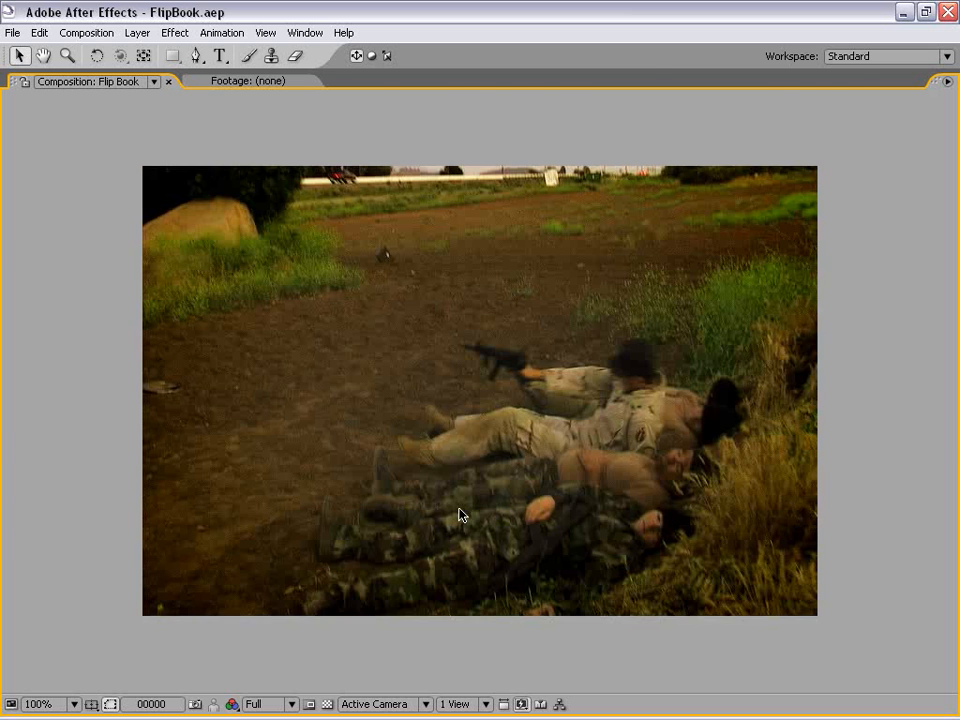
Restore the full workspace layout and scrub through the Flip Book composition to review the finished page-flip animation
key(grave)
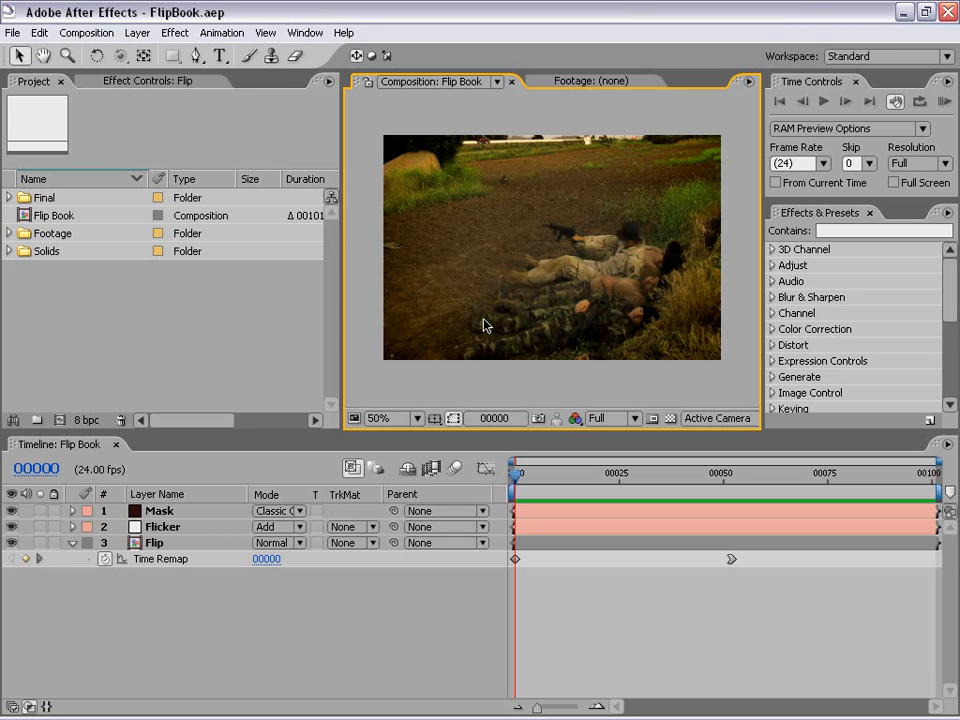
drag(516, 470, 881, 476)
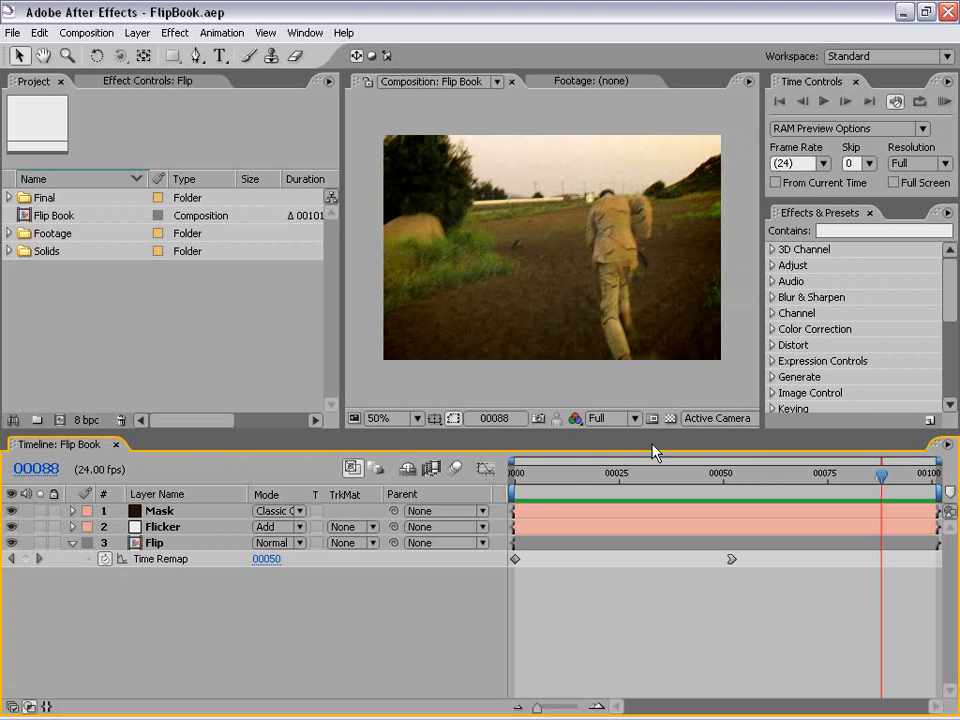
mouse_move(530, 472)
mouse_down()
mouse_move(545, 497)
mouse_move(767, 497)
mouse_move(705, 500)
mouse_move(677, 476)
mouse_move(528, 492)
mouse_up()
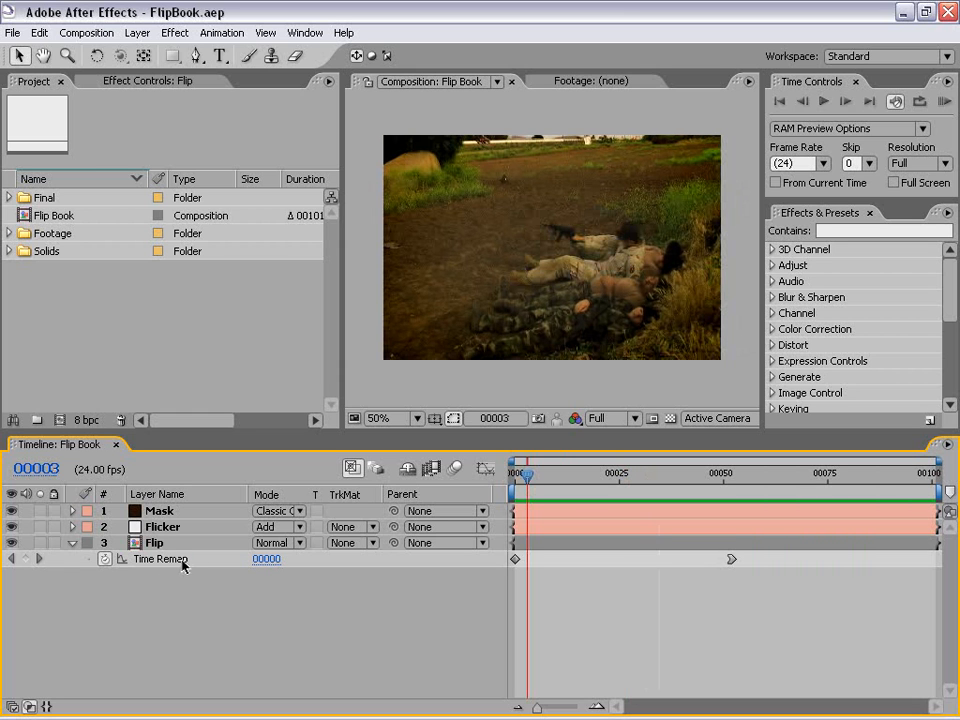
click(541, 476)
drag(543, 478, 786, 477)
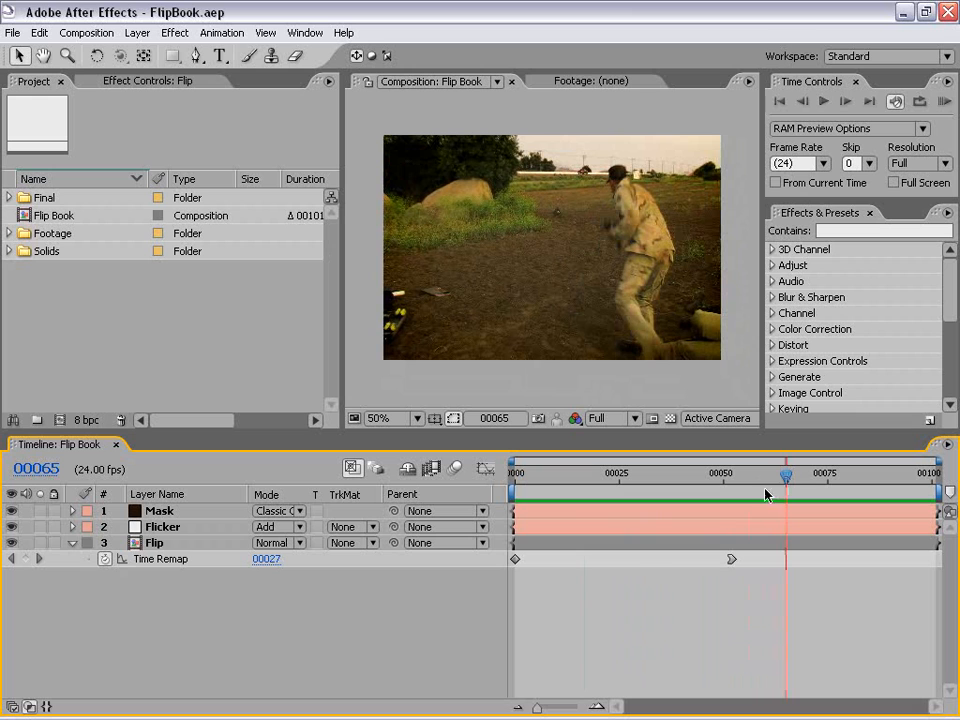
Inspect the Flip layer's Time Remap curve in the graph editor, then return to the layer view and check the animation around frame 50
click(146, 563)
key(shift+F3)
mouse_move(521, 673)
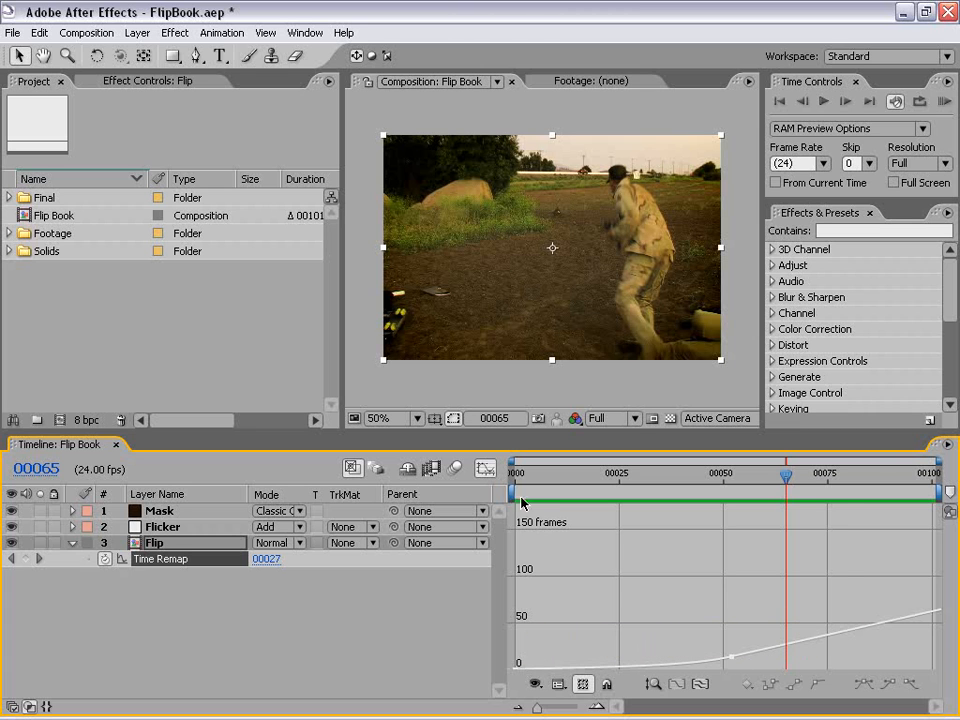
click(485, 468)
click(663, 625)
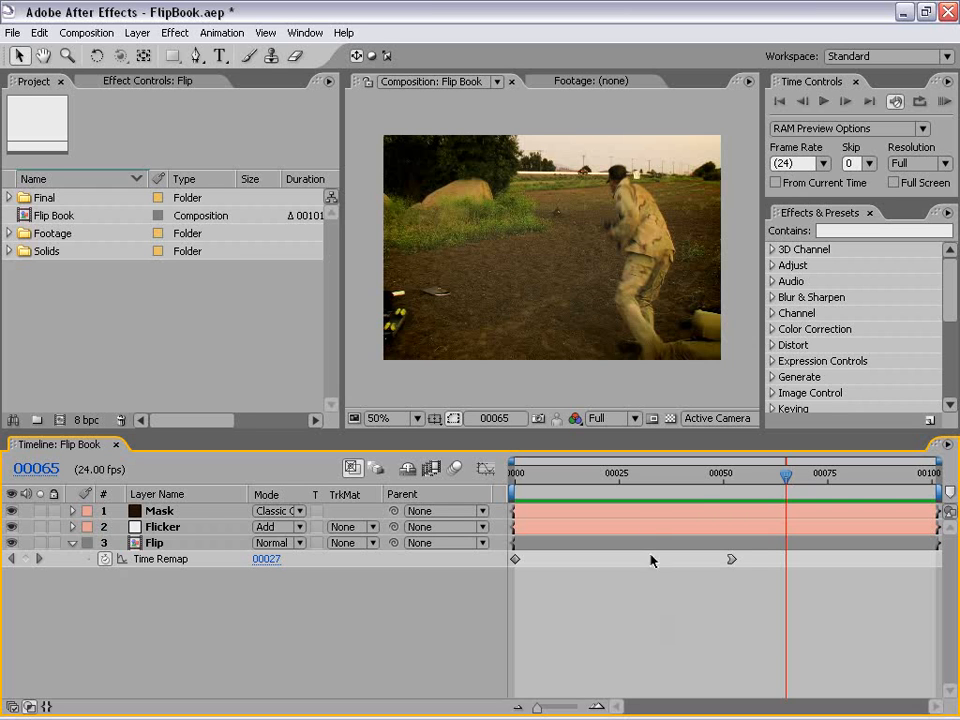
drag(786, 476, 725, 484)
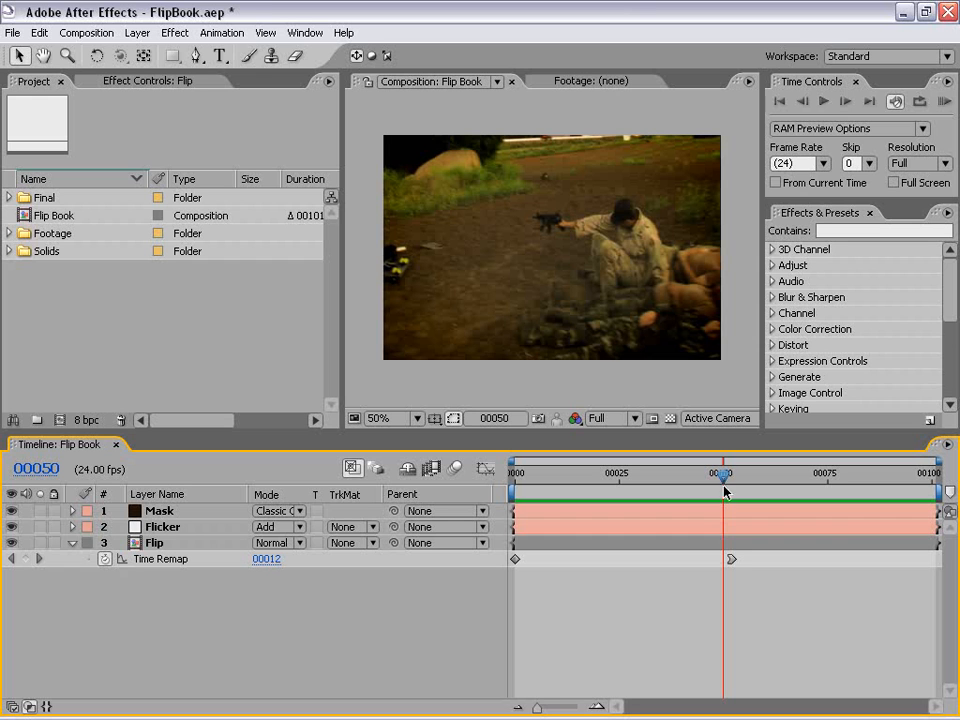
click(370, 147)
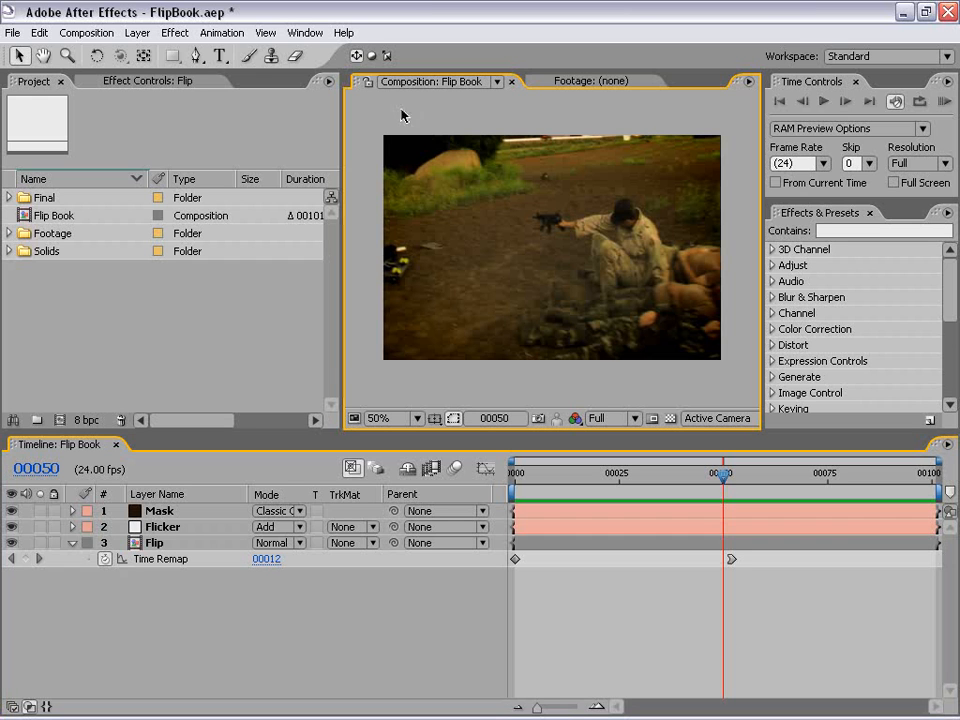
Preview the source clip running.mov from the Footage folder by scrubbing through it, and close its viewer
click(8, 234)
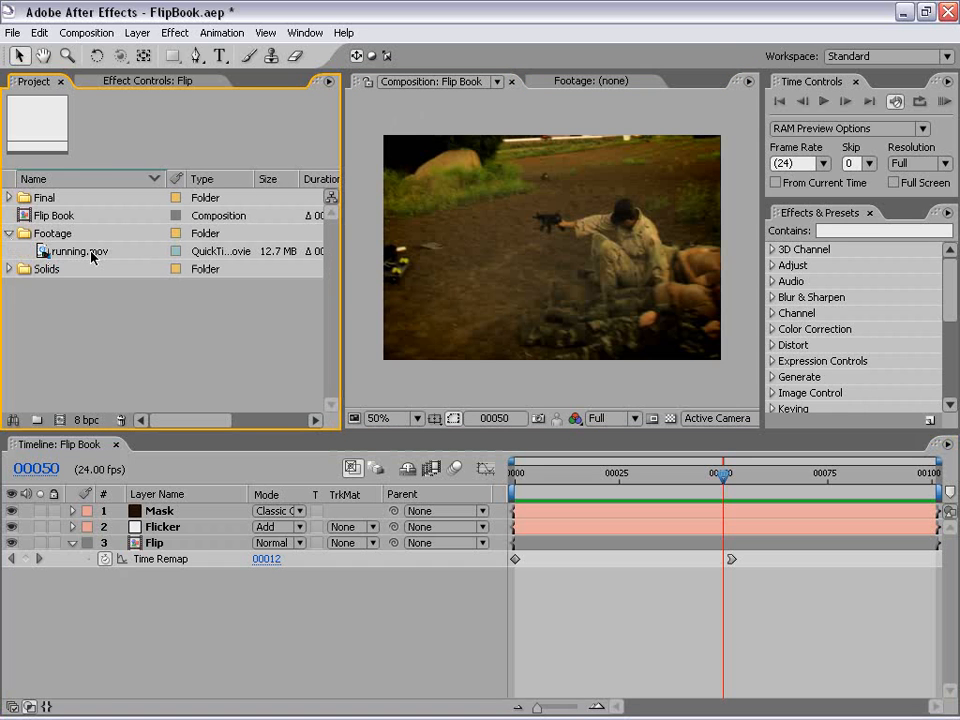
double_click(39, 251)
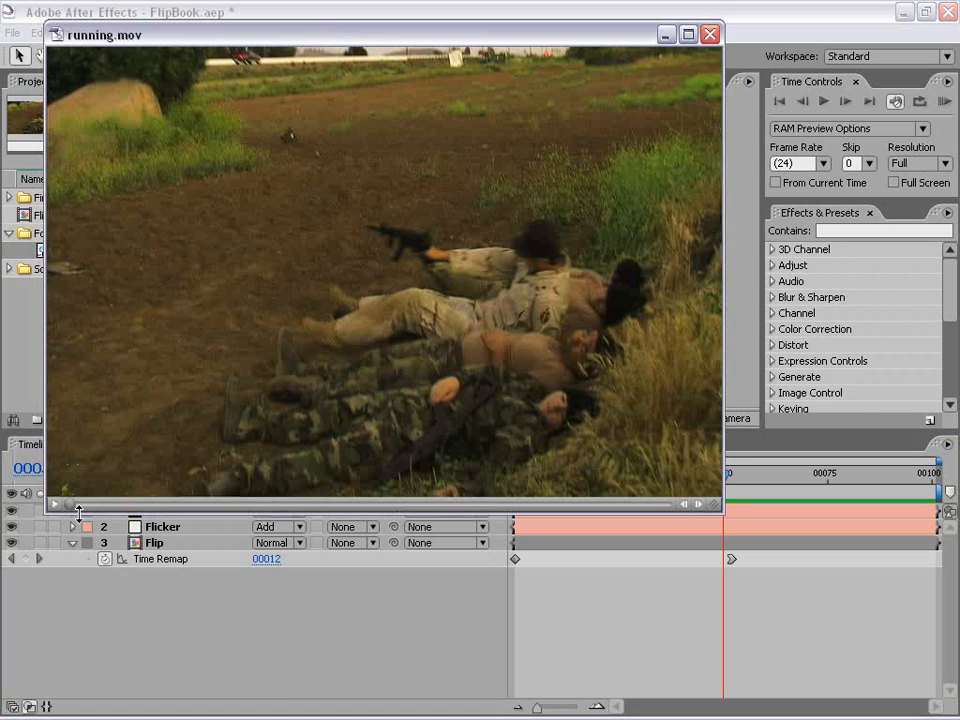
drag(70, 504, 359, 503)
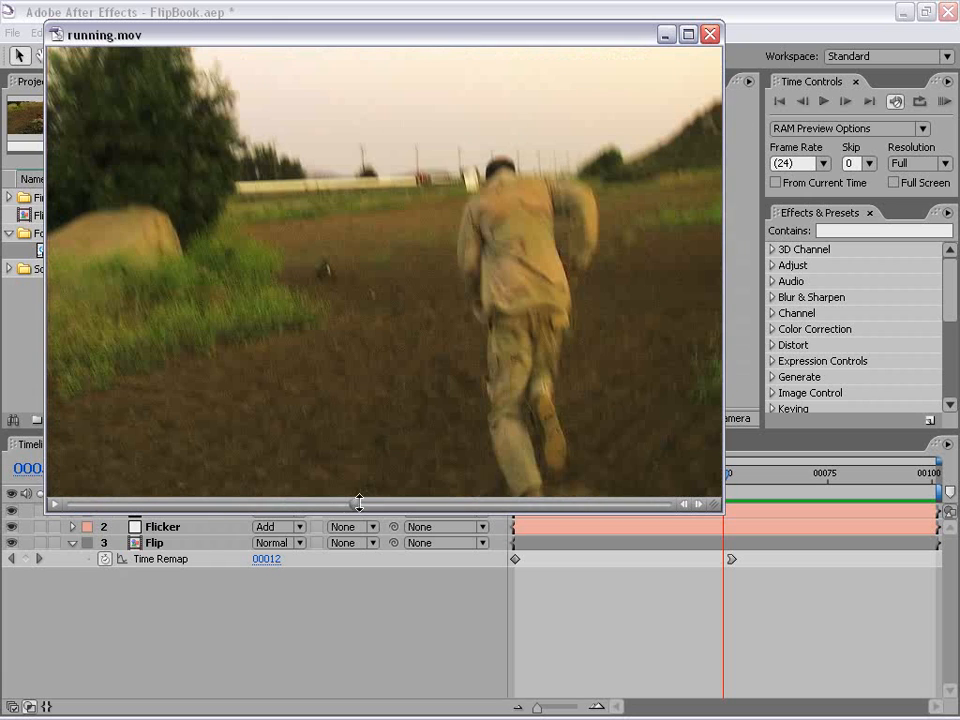
click(710, 34)
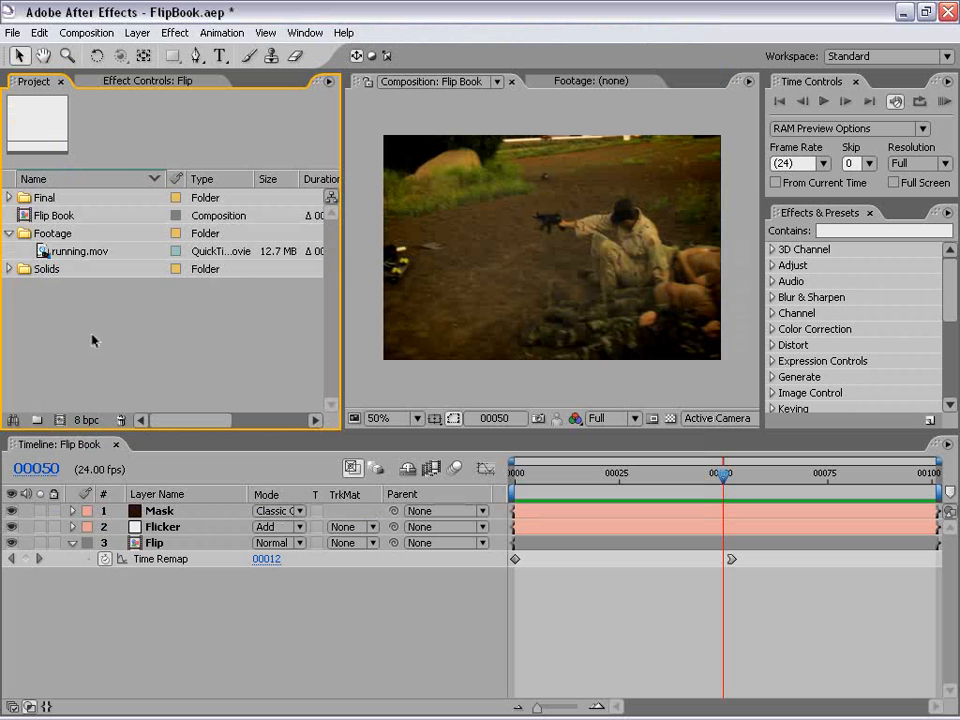
Create a new composition from the running.mov clip
drag(62, 251, 60, 421)
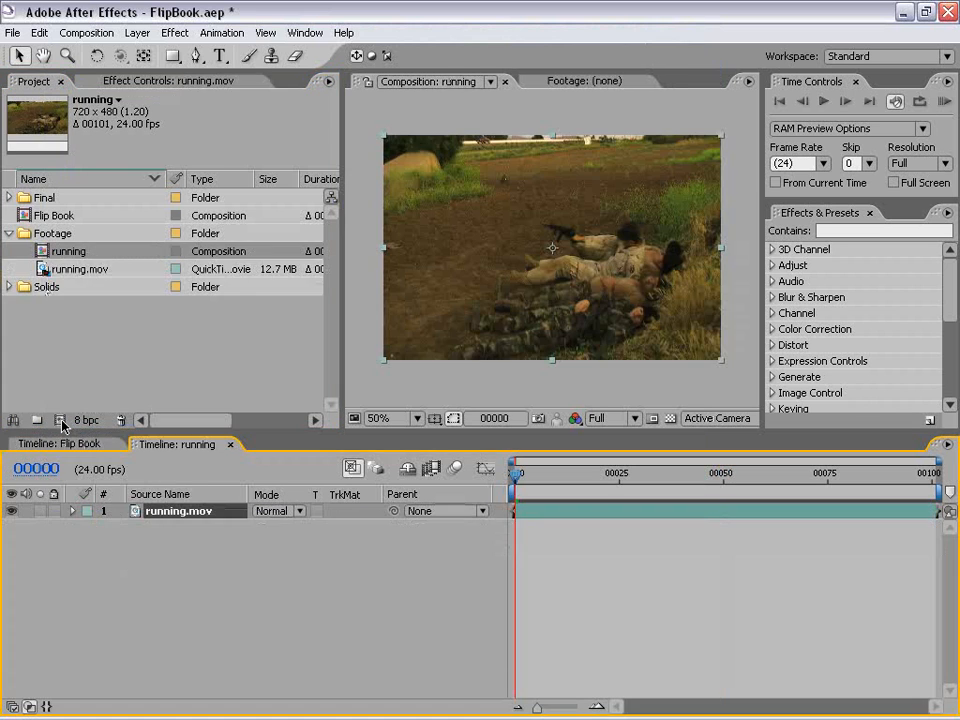
click(530, 386)
click(549, 579)
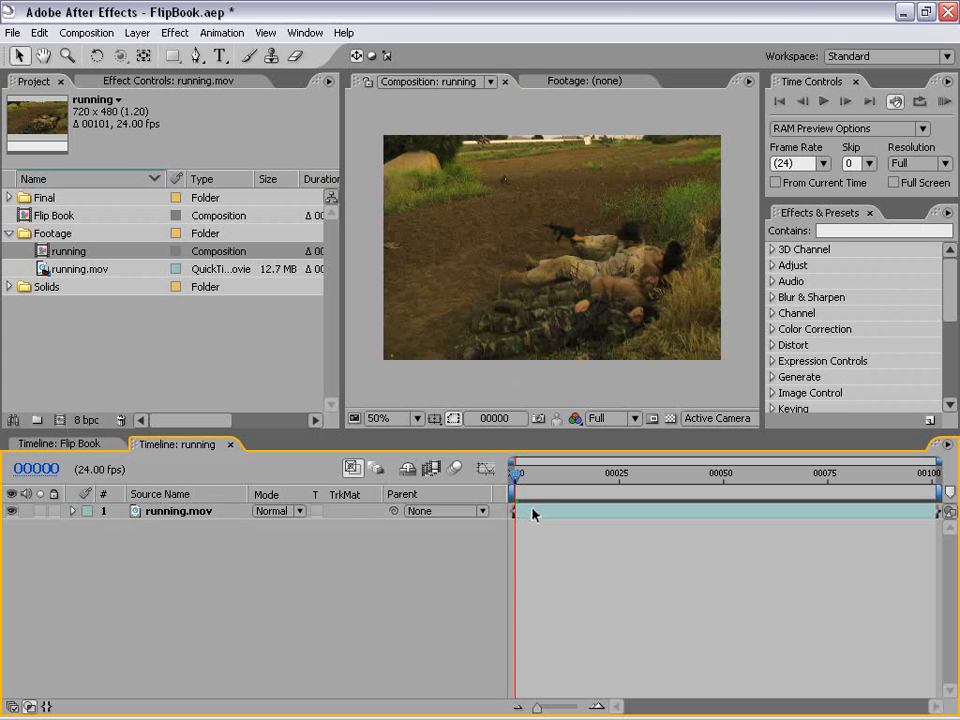
Pre-compose the running.mov layer as "Put Footage Here", leaving all attributes in the running composition
click(184, 515)
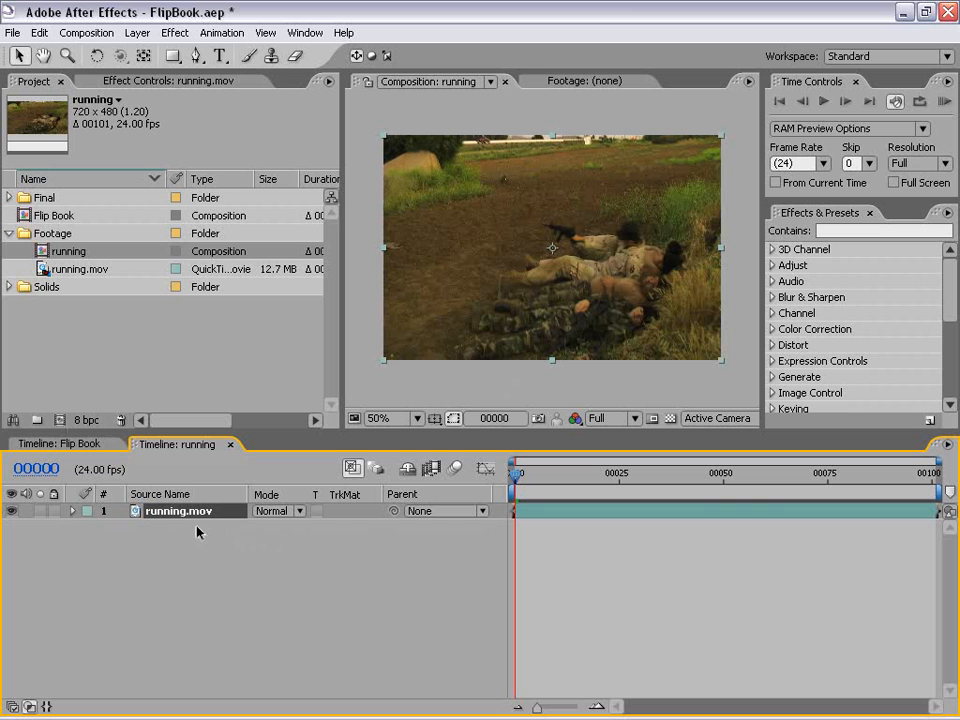
click(138, 33)
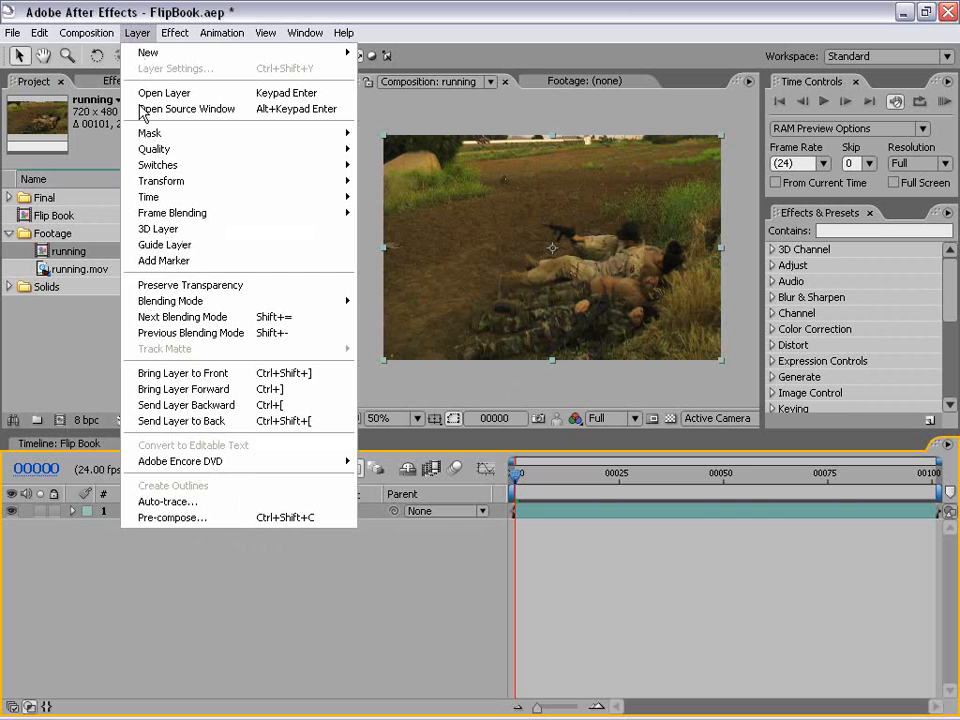
click(230, 519)
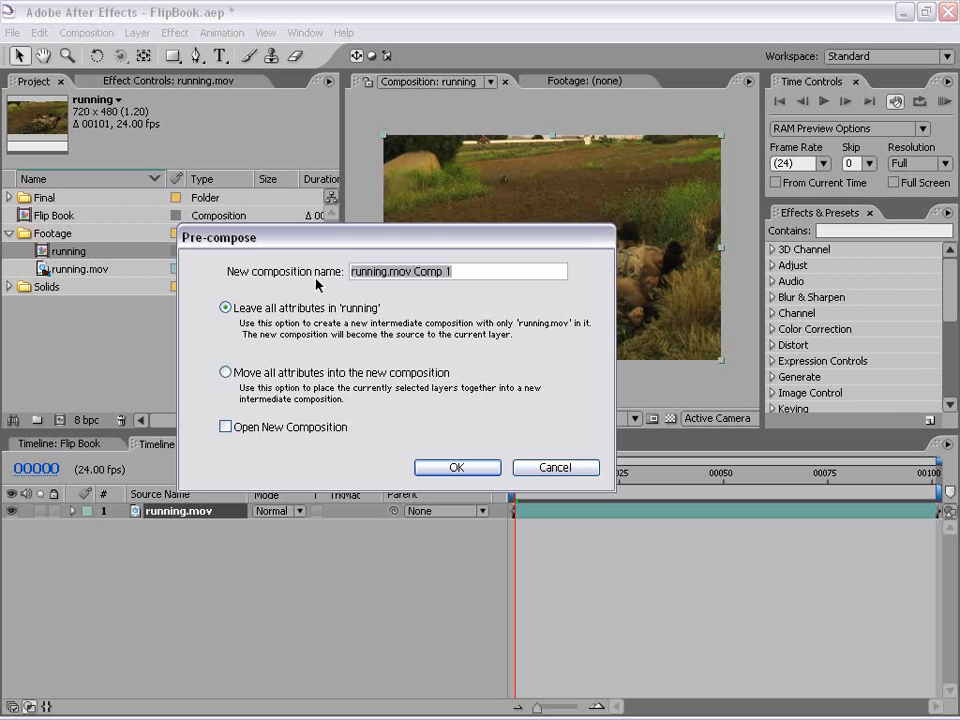
text(Put Foot)
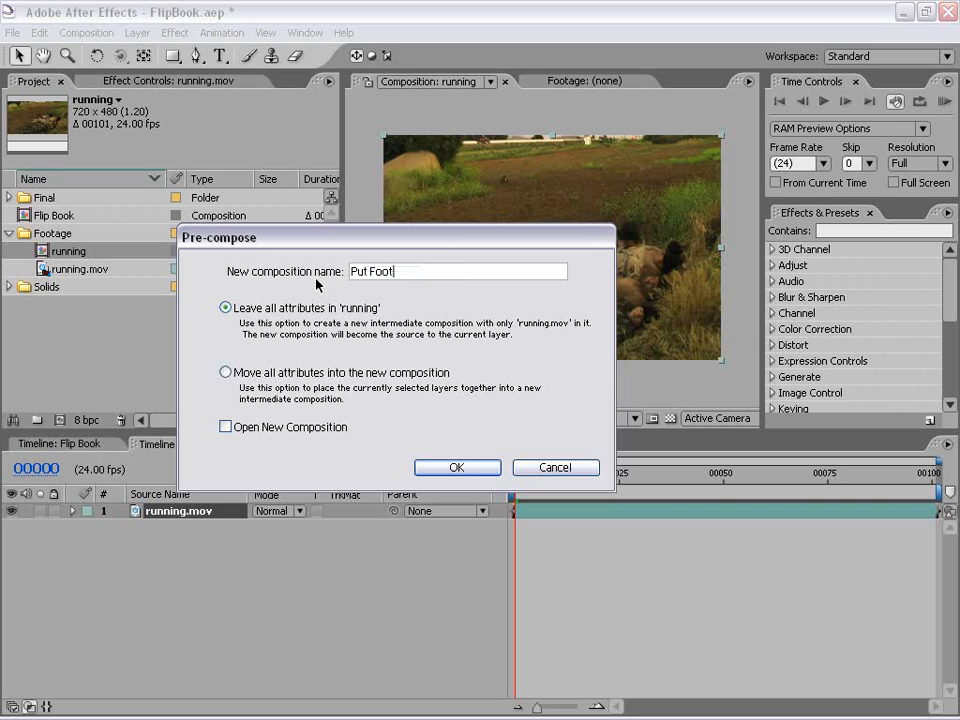
text(age Here)
click(457, 467)
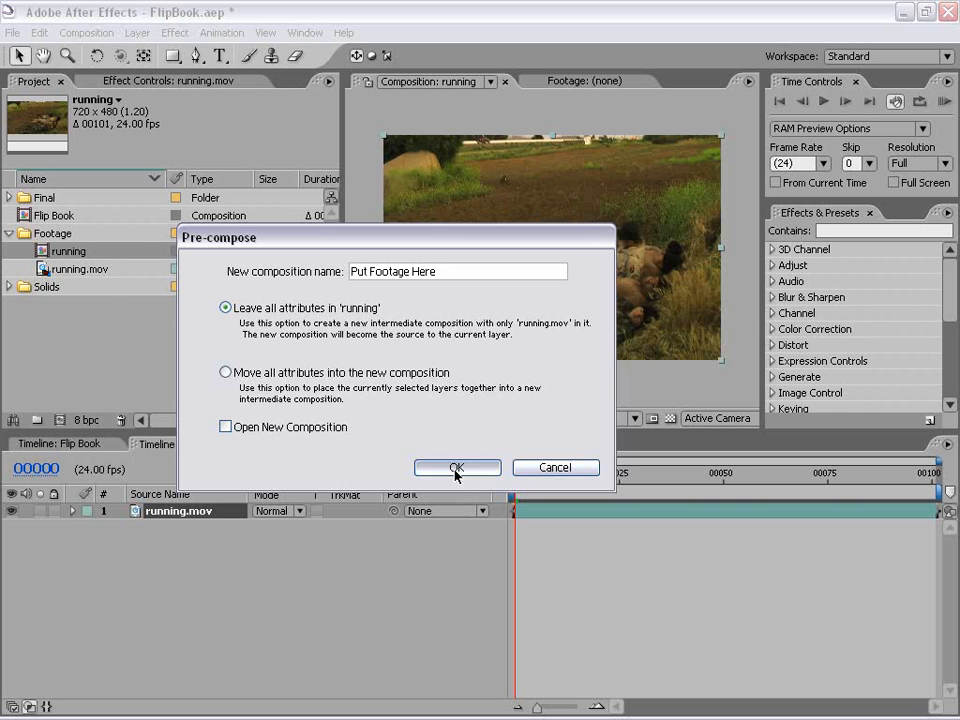
click(563, 586)
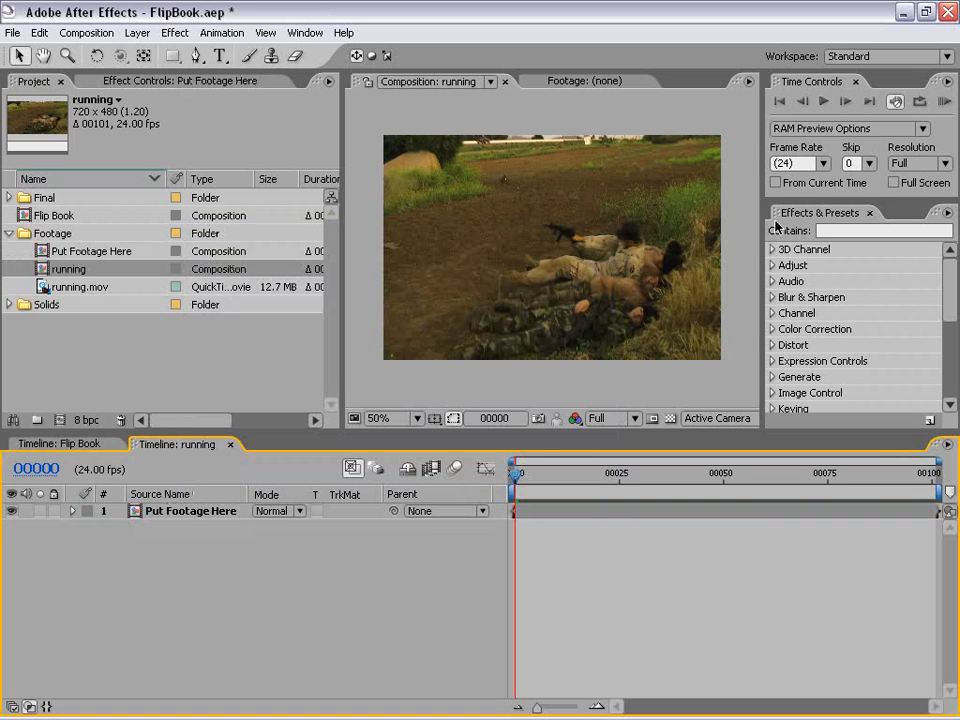
Apply the CC Page Turn effect to the Put Footage Here layer and move its fold position to about 536, 222
click(841, 230)
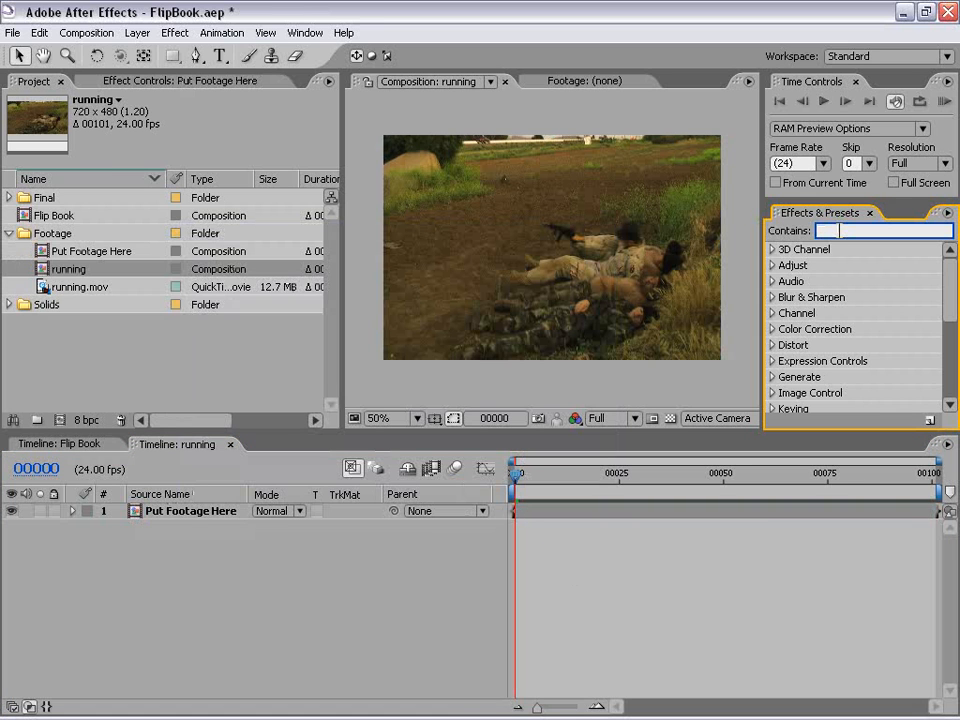
text(page)
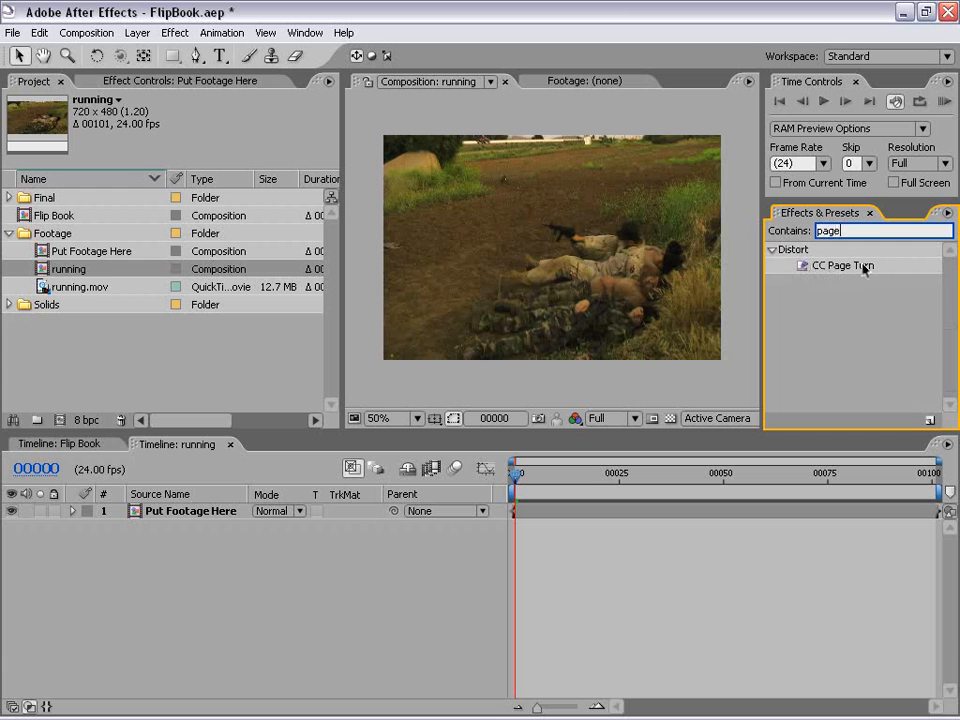
click(863, 266)
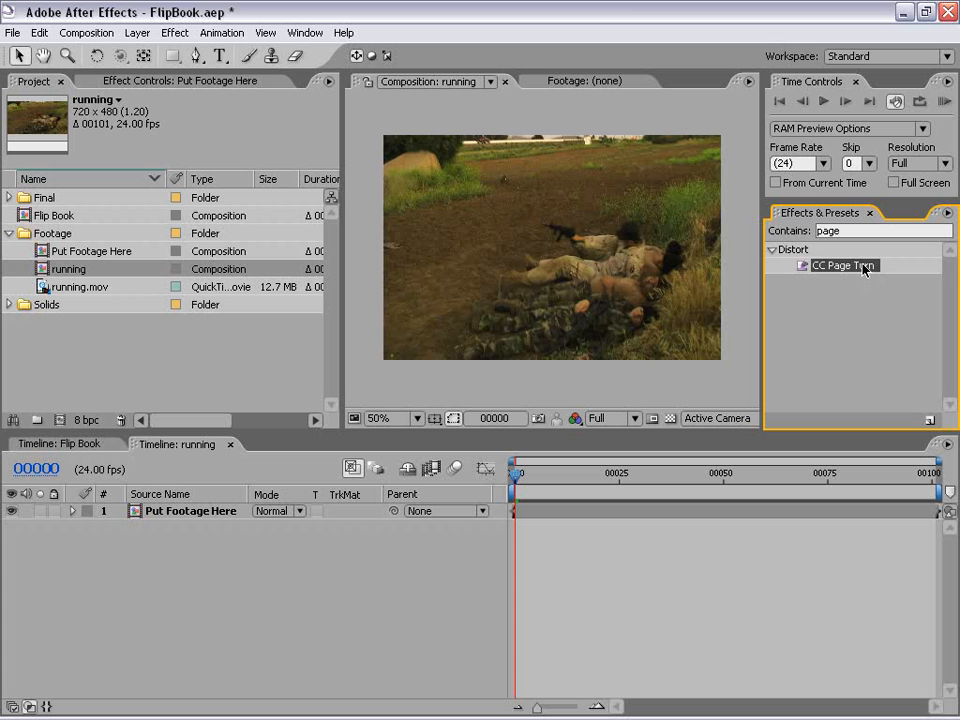
drag(842, 267, 512, 165)
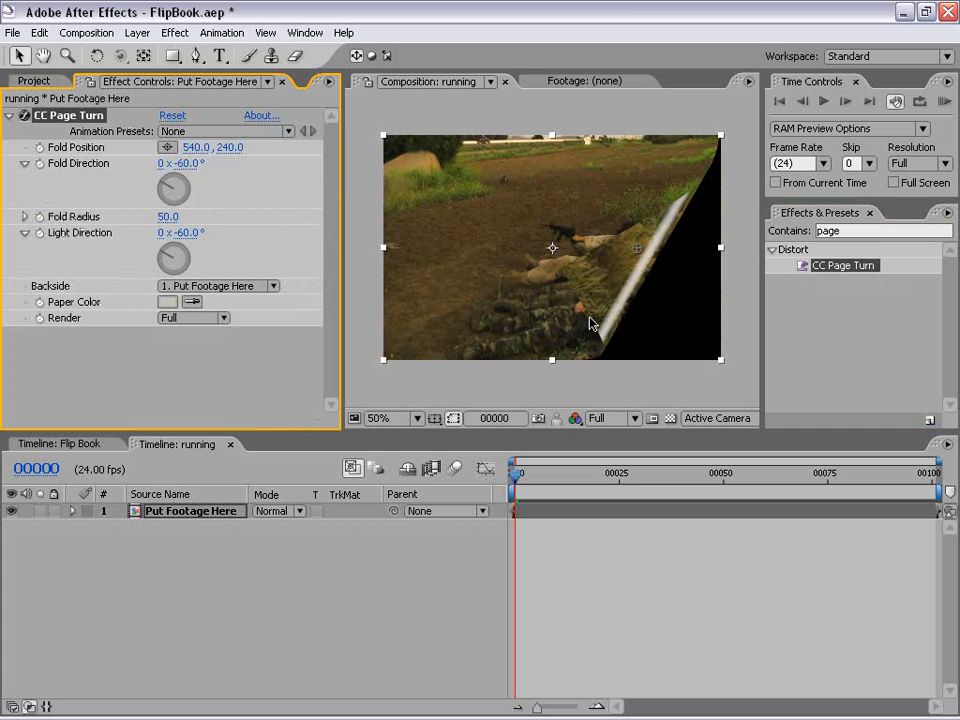
mouse_move(637, 255)
mouse_down()
mouse_move(566, 208)
mouse_move(688, 264)
mouse_move(572, 195)
mouse_move(637, 247)
mouse_up()
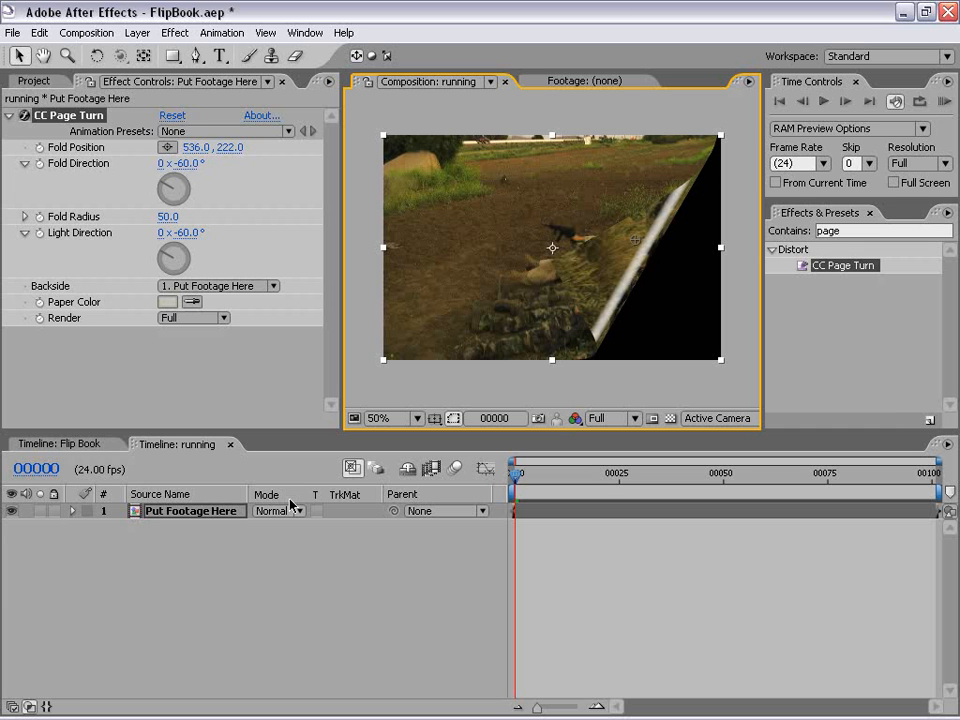
Scrub through the Flip Book composition to study its page turns, and return to the running composition
click(60, 443)
click(588, 475)
drag(588, 475, 643, 475)
click(195, 447)
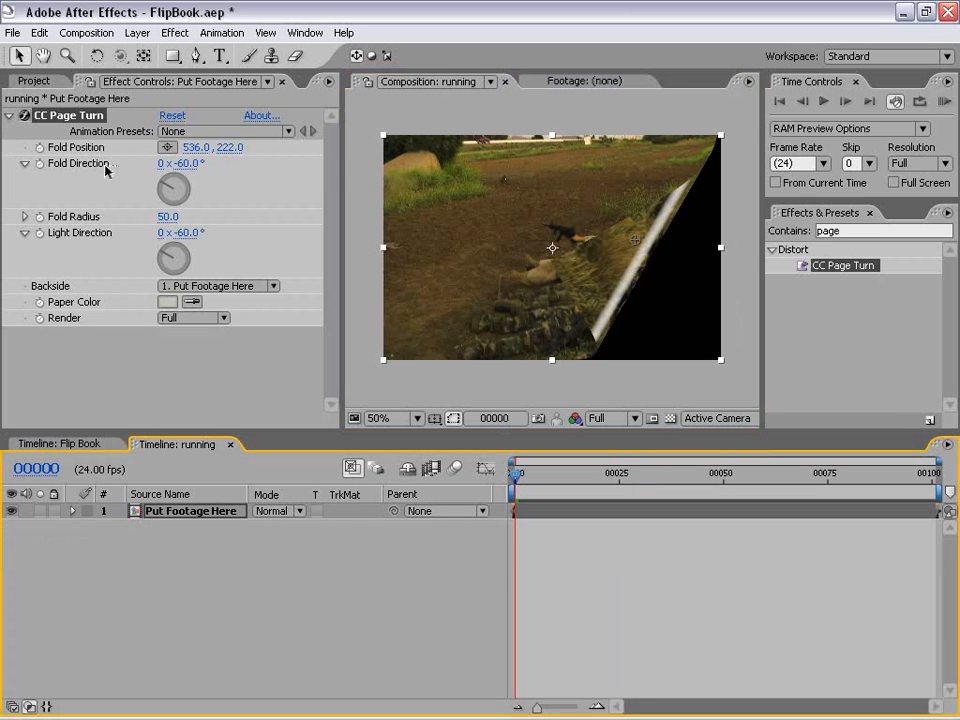
Set the page turn's fold direction to -35° and move the fold position to about 550, 244
click(184, 163)
text(-35)
key(Return)
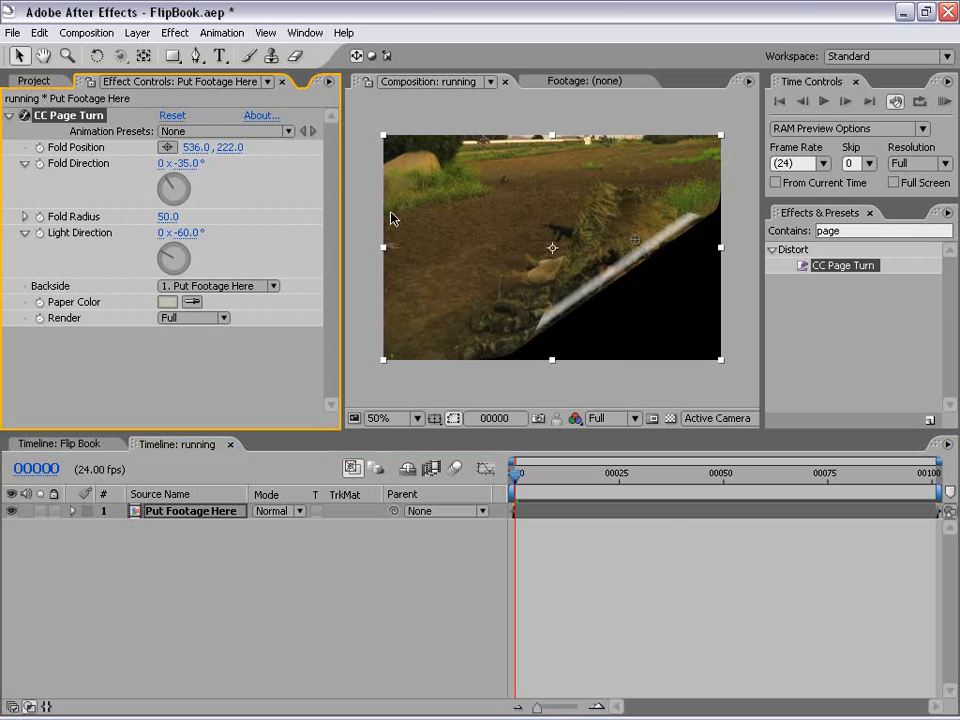
mouse_move(635, 241)
mouse_down()
mouse_move(563, 165)
mouse_move(669, 274)
mouse_move(641, 249)
mouse_up()
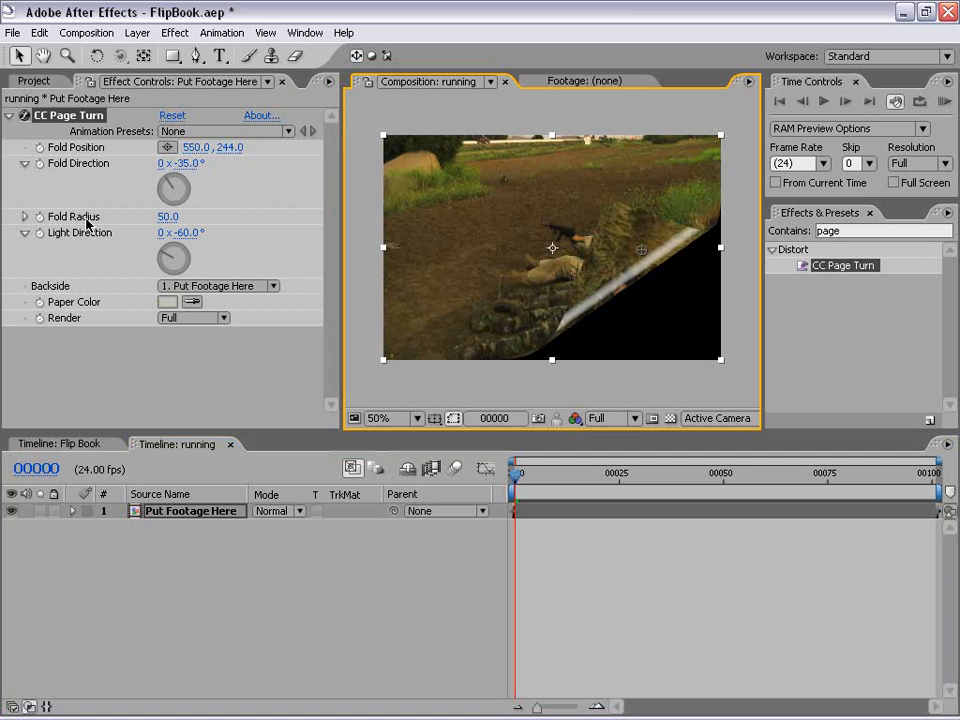
Set the page turn's fold radius to 75 and its backside to None, comparing it with the Put Footage Here backside
click(167, 216)
text(75)
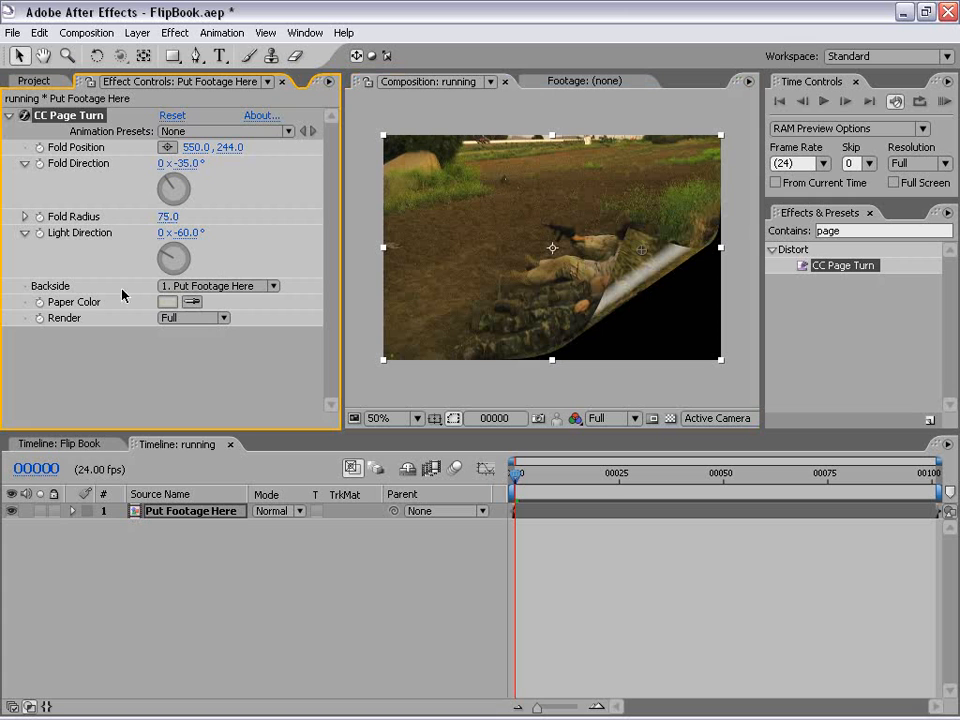
click(190, 287)
click(193, 292)
click(193, 290)
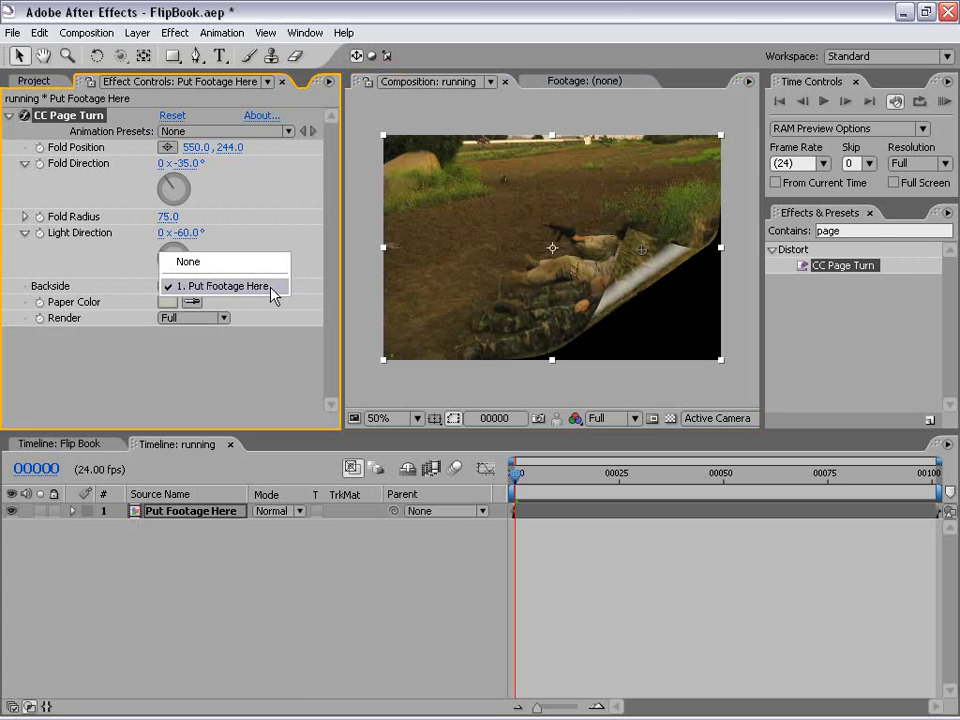
click(189, 262)
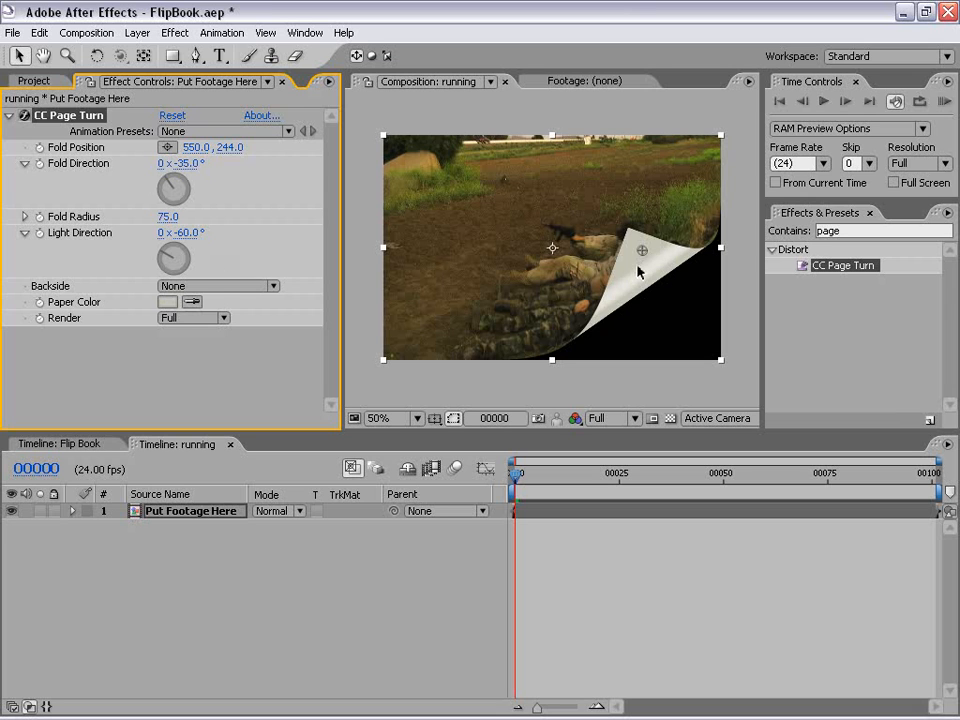
click(203, 316)
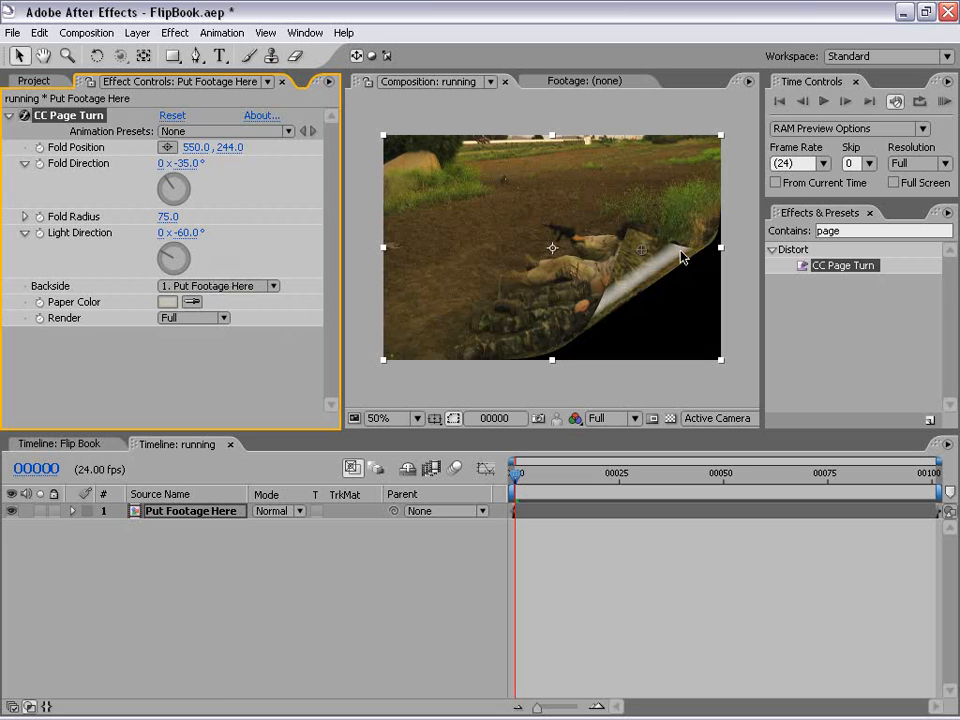
click(214, 285)
click(202, 261)
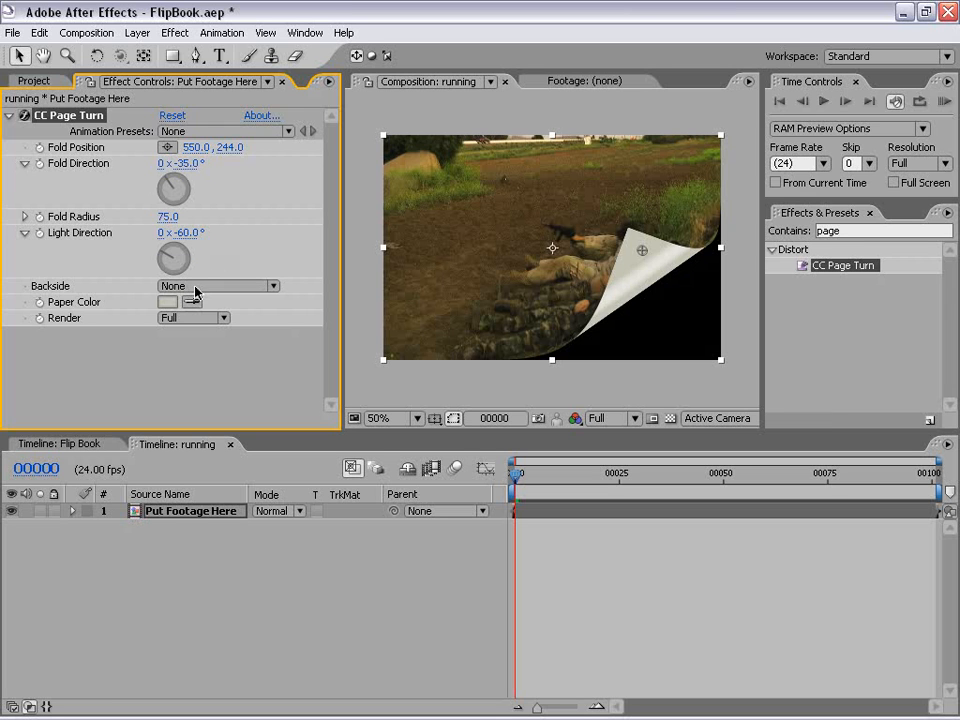
Change the page turn's paper color to a light golden tan
click(169, 302)
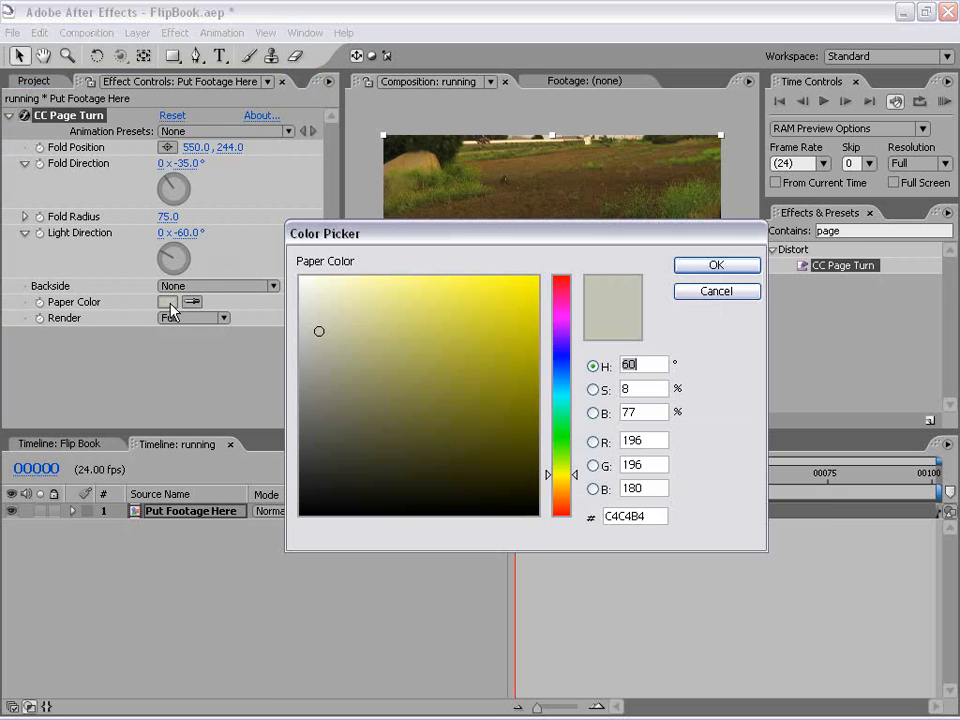
drag(566, 478, 566, 485)
click(386, 317)
click(407, 313)
click(716, 265)
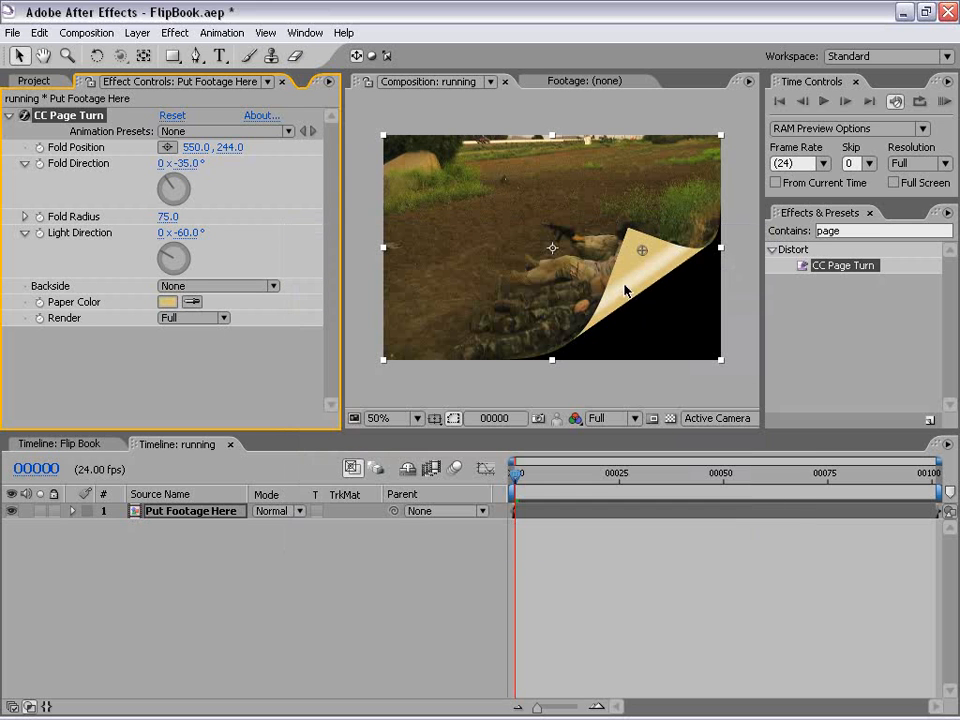
Darken the page turn's paper color to the tan A9965D
click(167, 301)
click(406, 355)
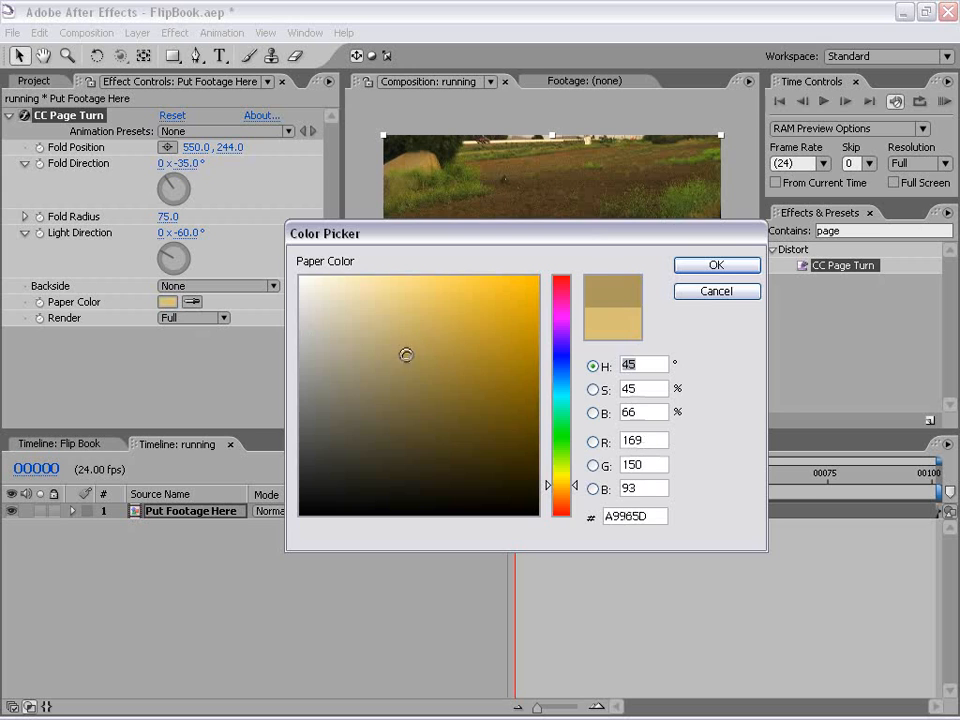
click(716, 265)
click(576, 398)
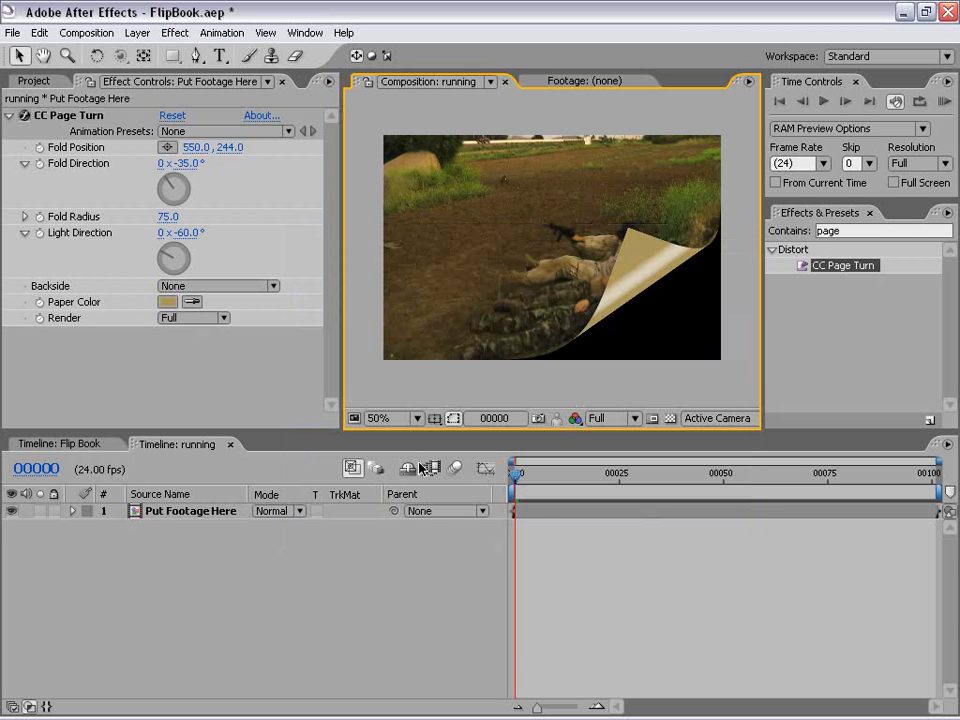
Move the page turn's fold position to about 748, 478 and enable keyframing for it at frame 0
click(545, 514)
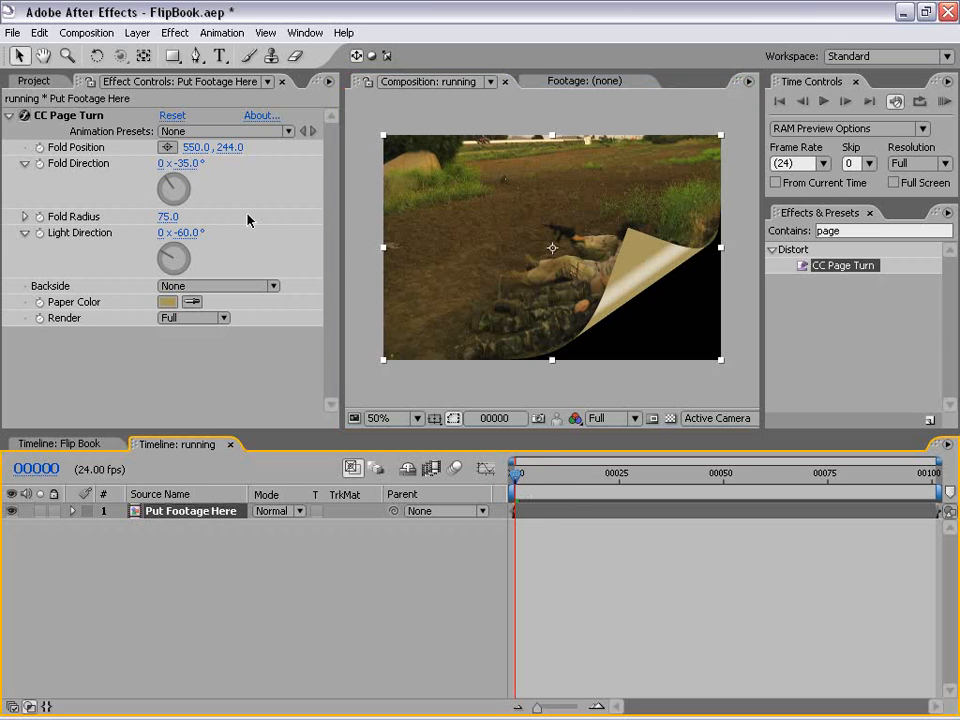
click(77, 118)
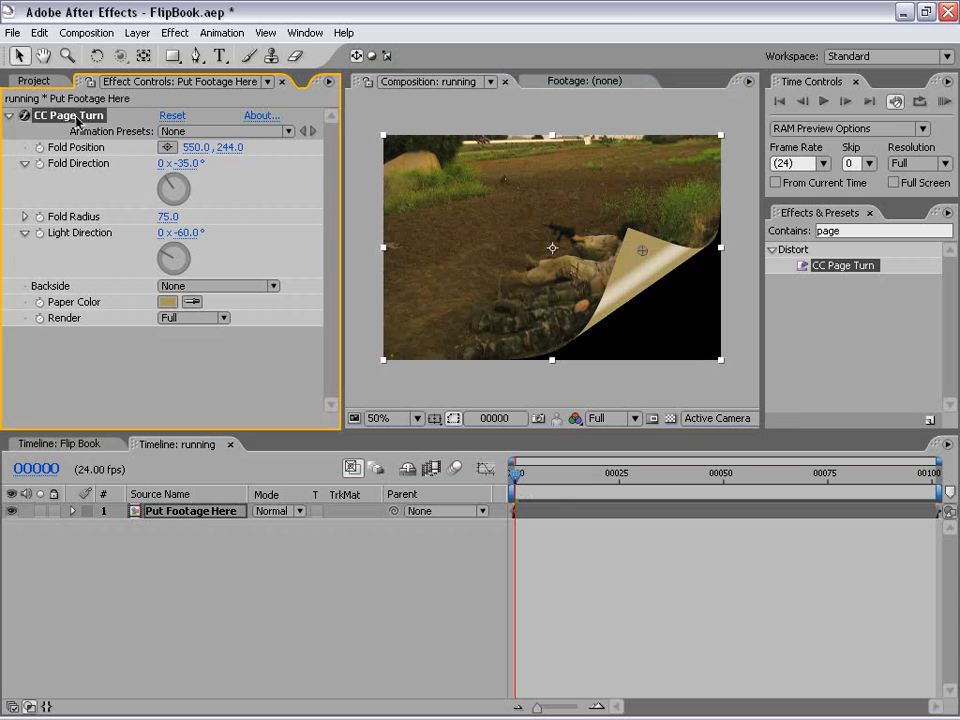
drag(645, 255, 737, 365)
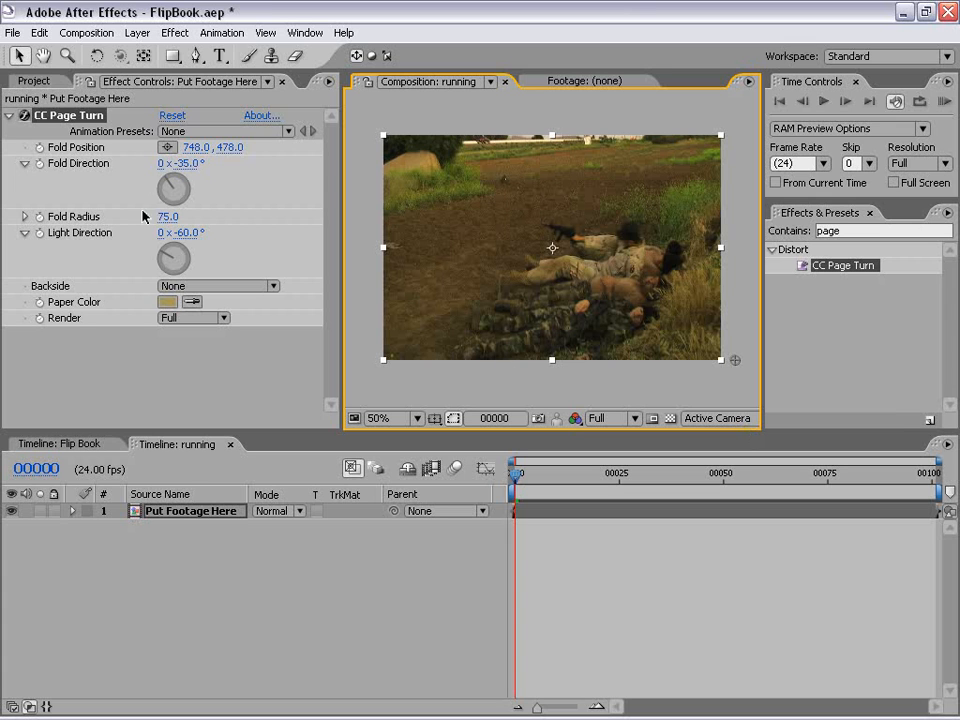
click(40, 148)
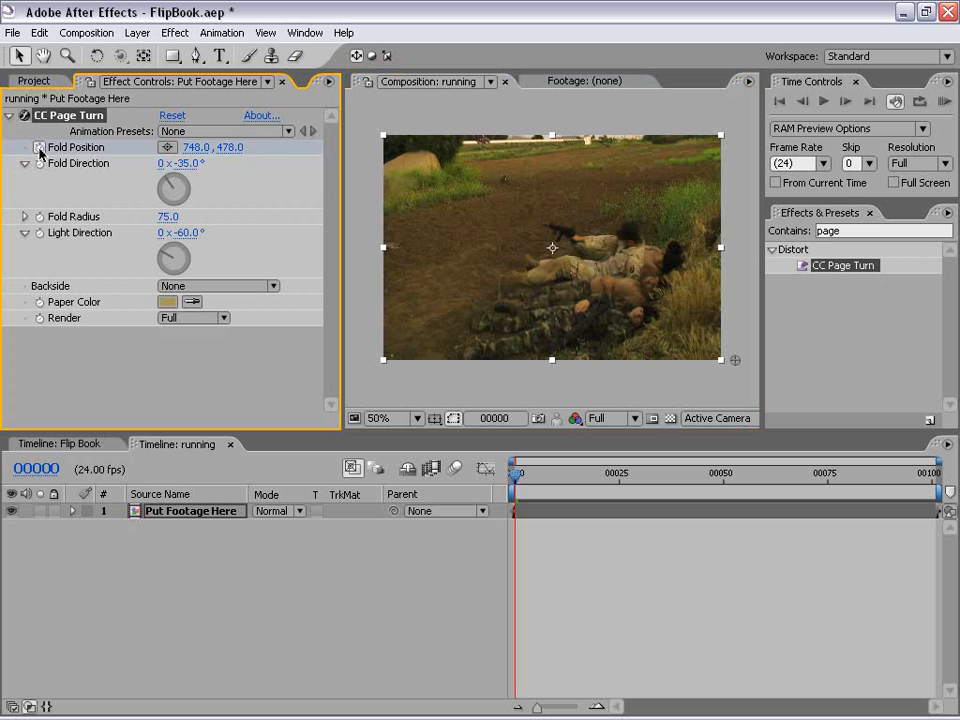
Keyframe the fold position at about -28, -70 on frame 1, and return to frame 0
key(Page_Down)
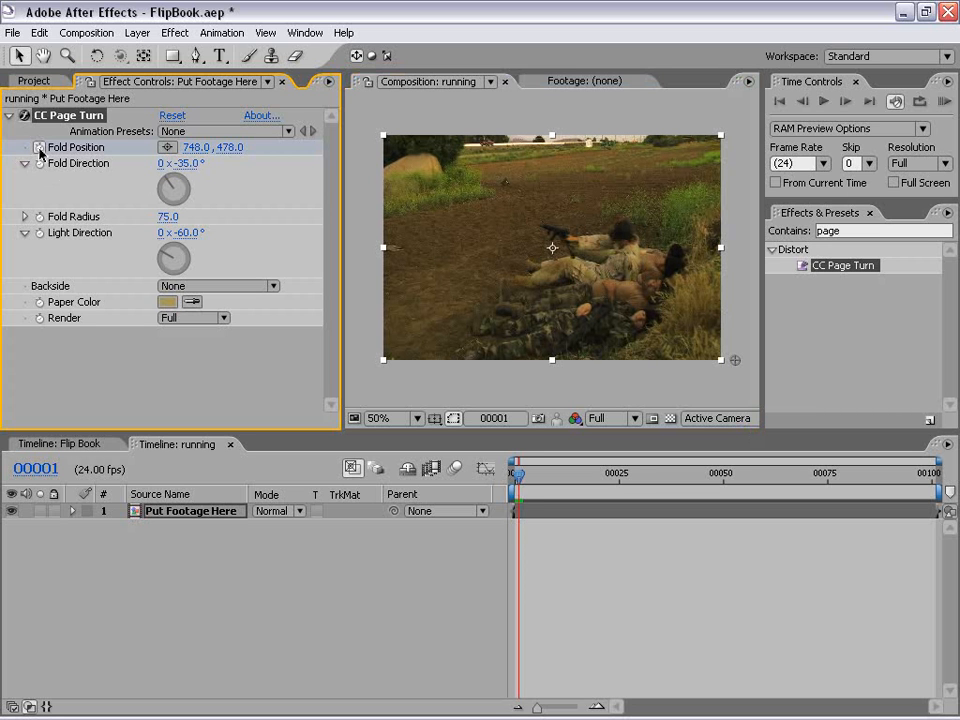
key(equal)
key(equal)
key(equal)
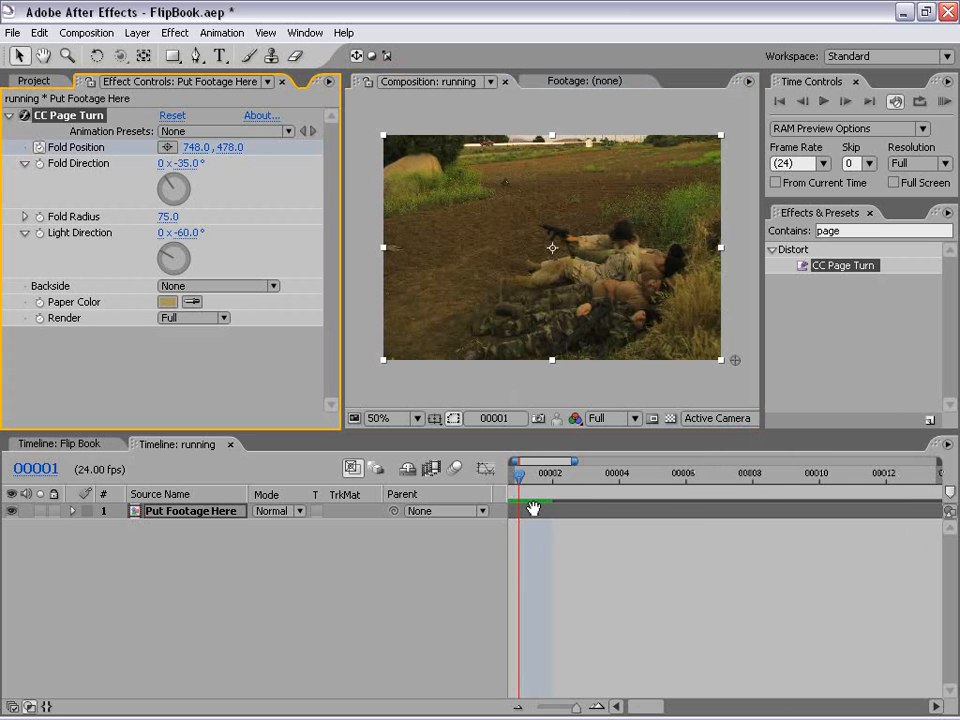
drag(533, 509, 660, 525)
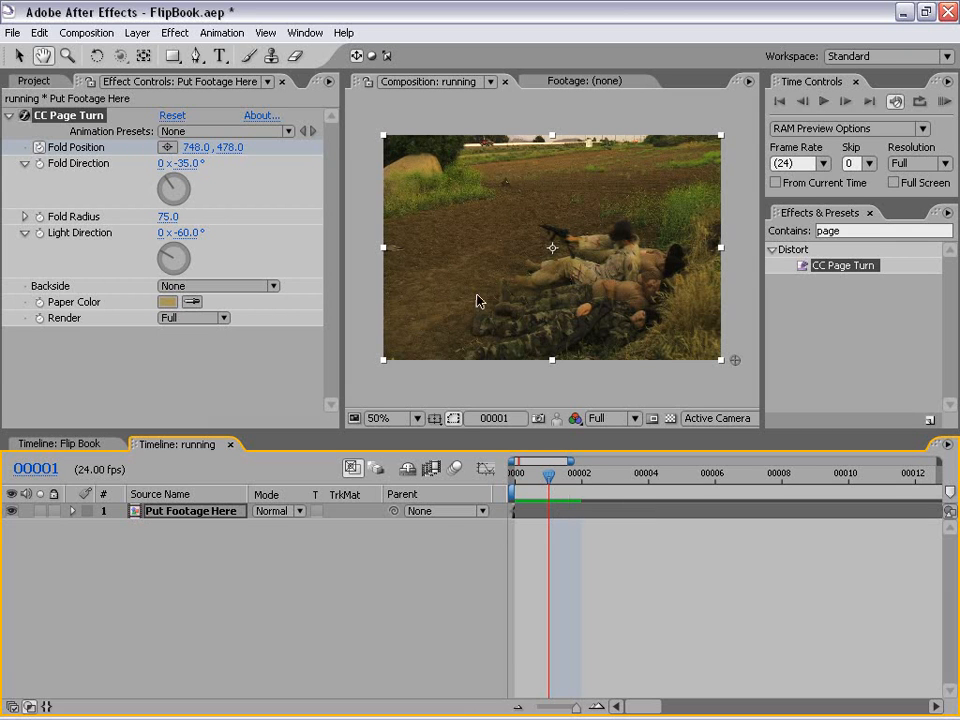
drag(735, 363, 372, 104)
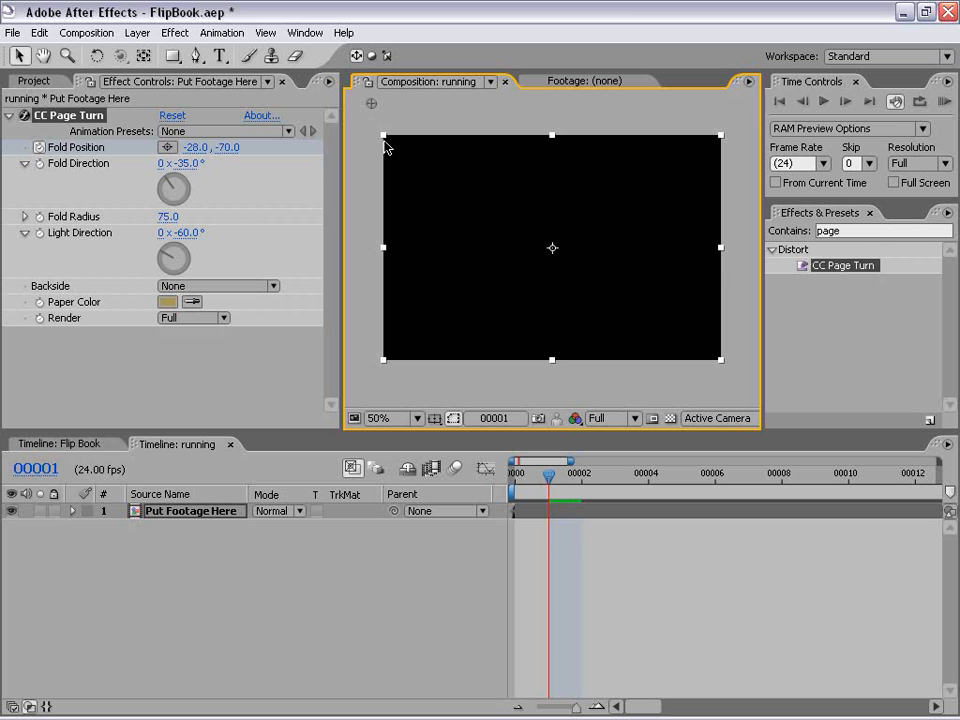
click(529, 482)
click(537, 481)
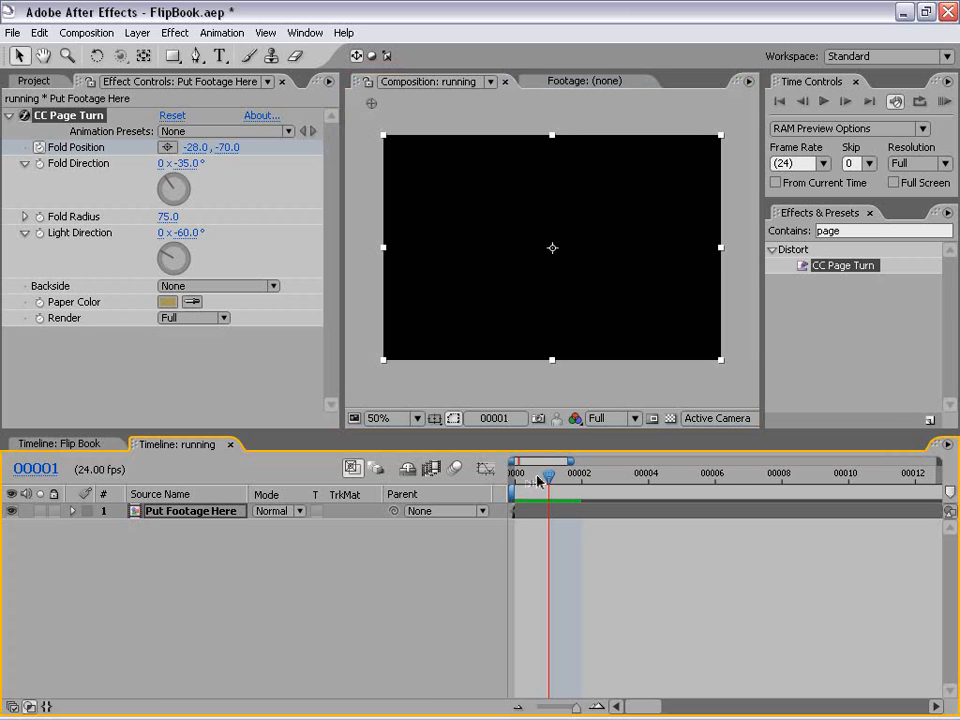
click(522, 473)
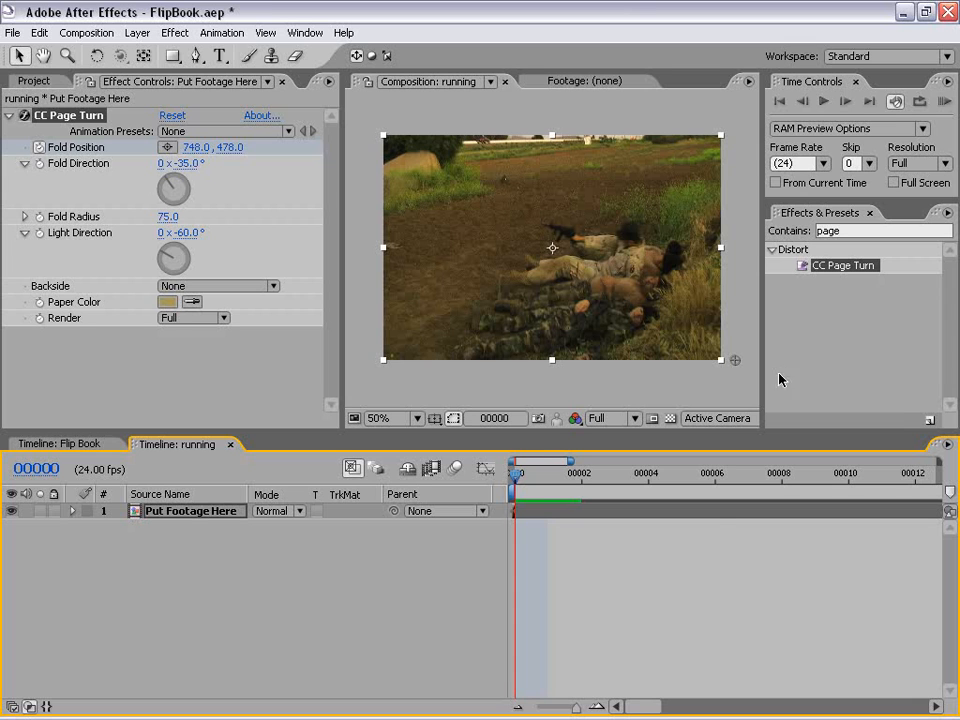
Find the Directional Blur effect and apply it to the Put Footage Here layer
click(854, 231)
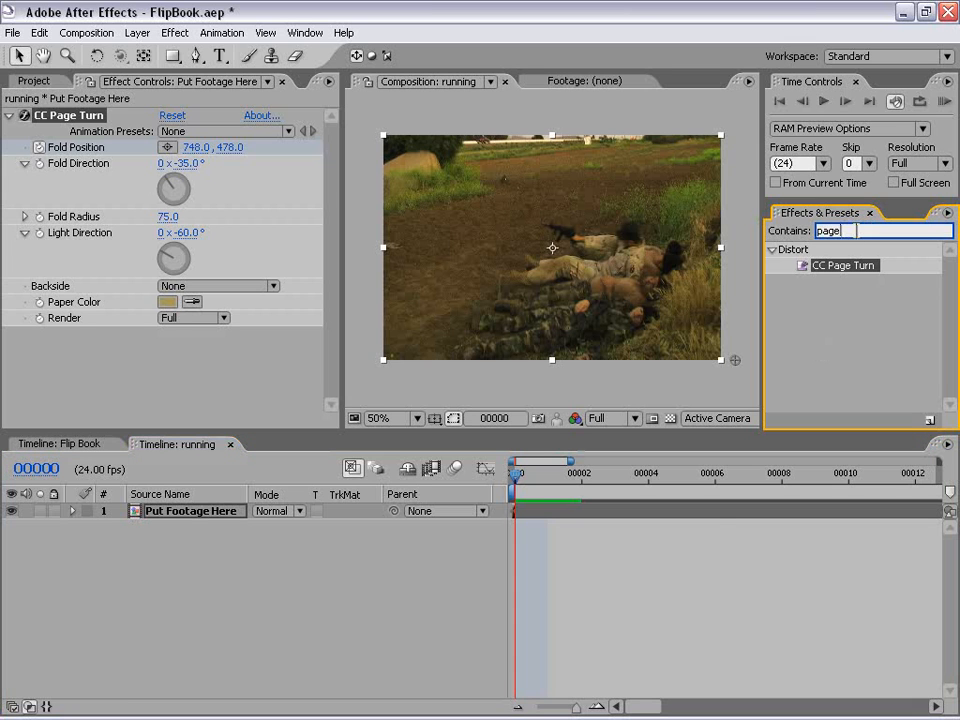
text(direc)
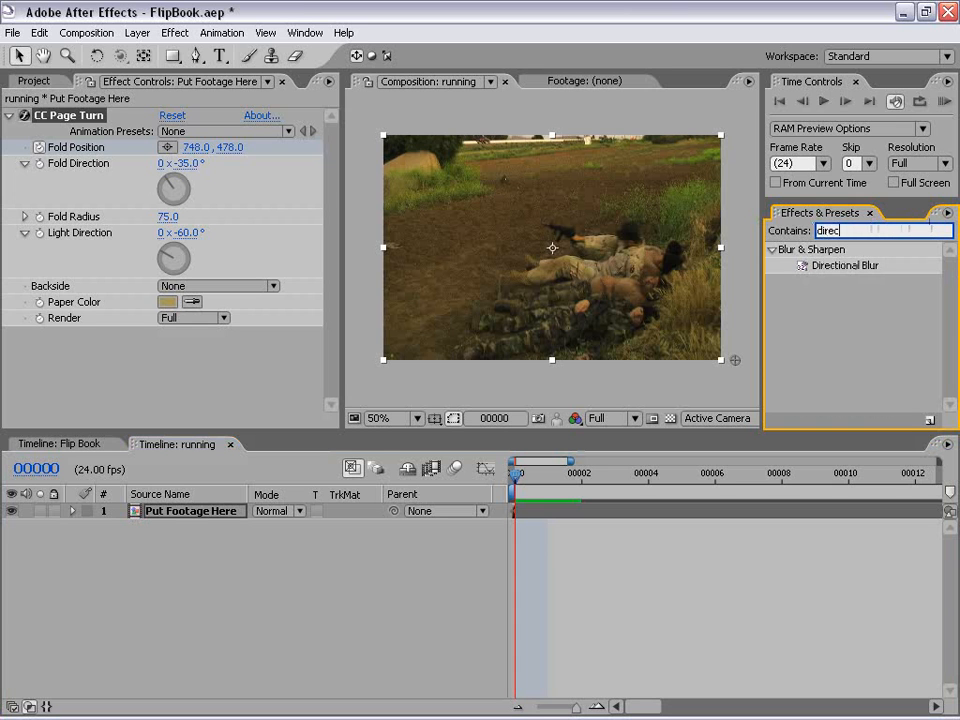
click(842, 266)
drag(842, 266, 603, 256)
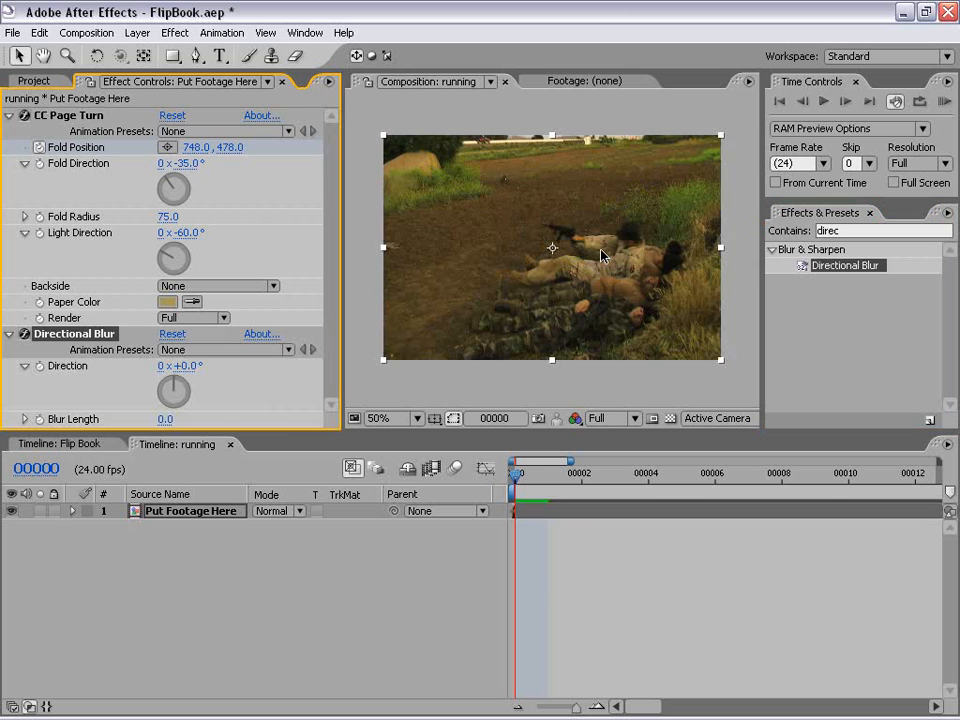
Keyframe the directional blur's Blur Length at 0 on frame 0 and 30 on frame 1
click(39, 420)
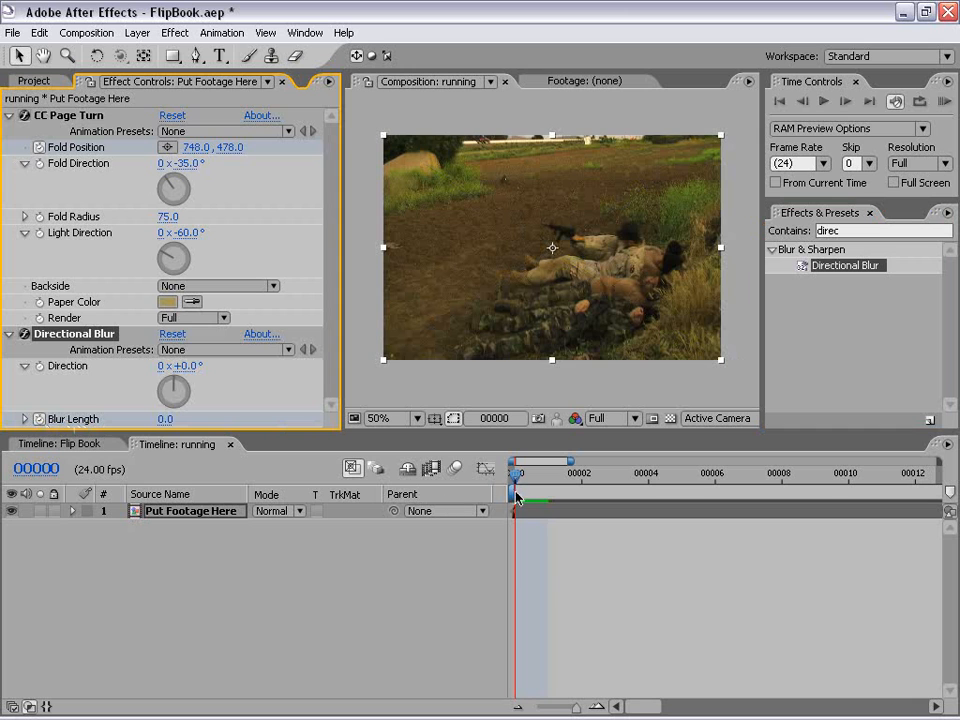
drag(512, 478, 548, 476)
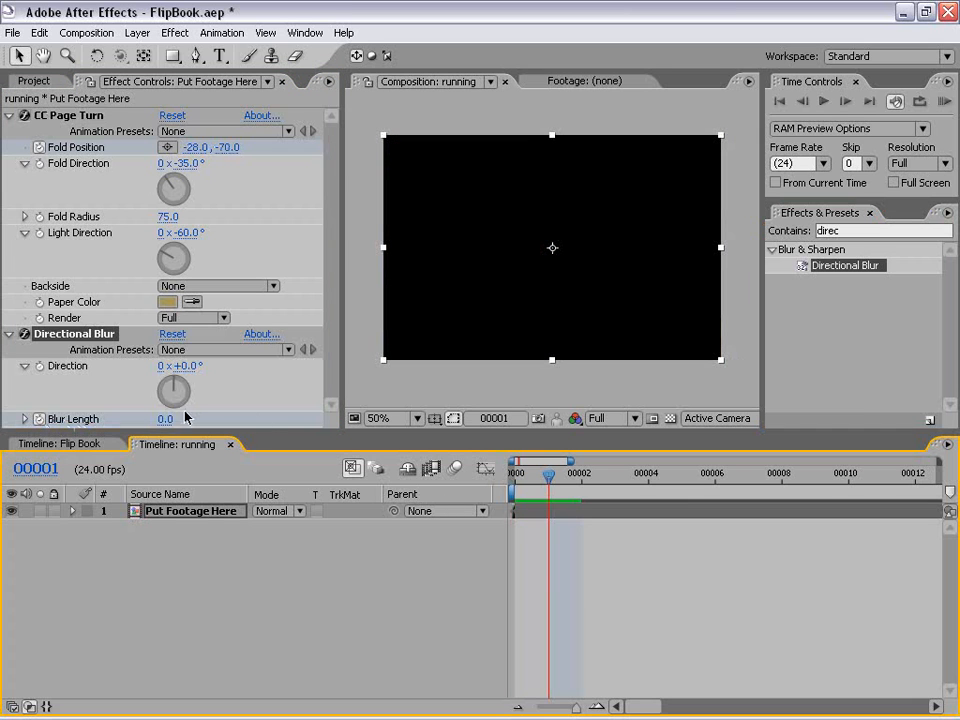
click(164, 419)
text(30)
key(Return)
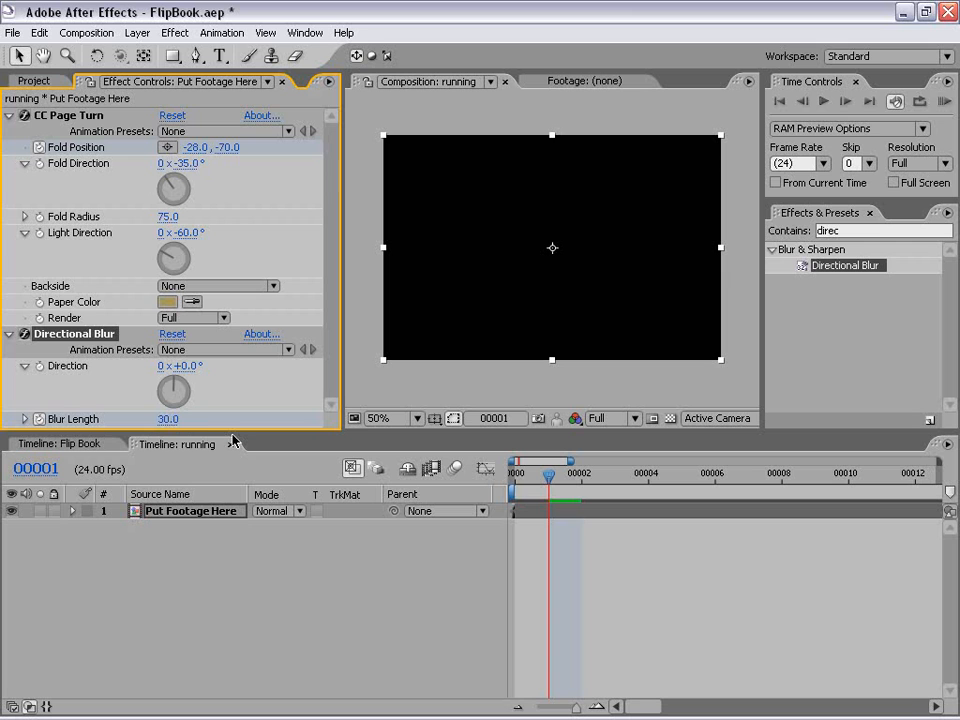
drag(546, 474, 514, 474)
click(544, 484)
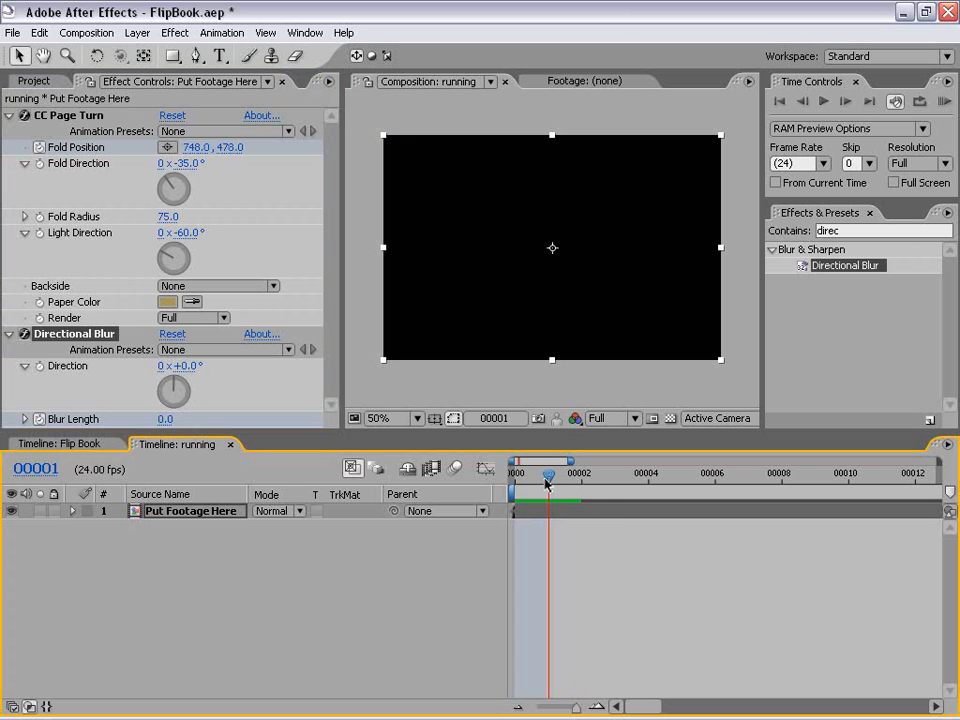
Return to frame 0 and reveal the Put Footage Here layer's keyframed properties in the timeline
click(560, 628)
click(538, 515)
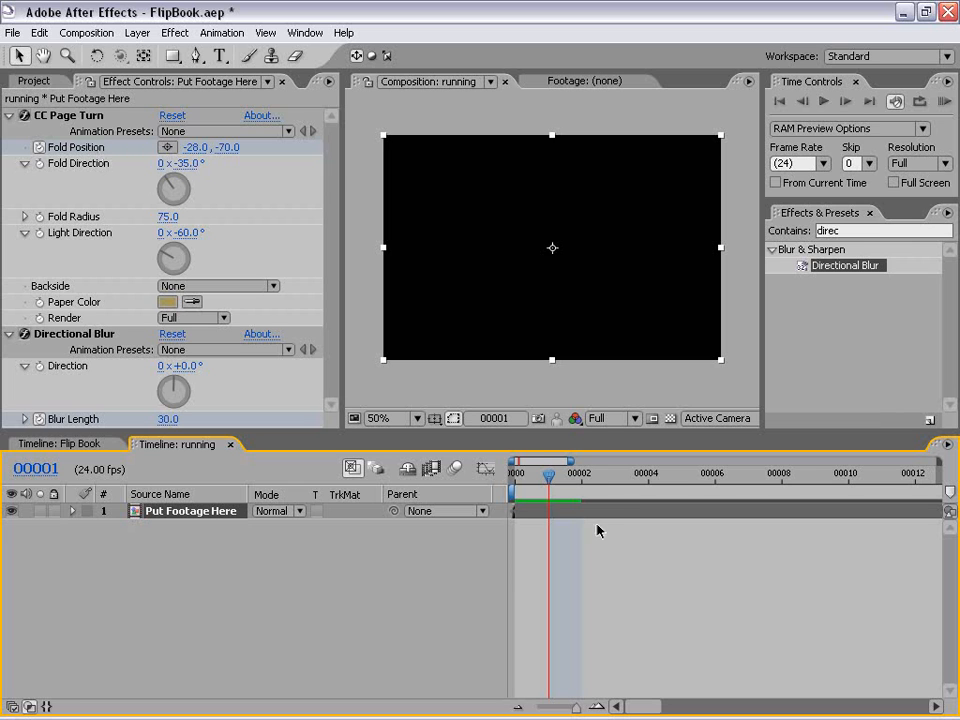
click(528, 475)
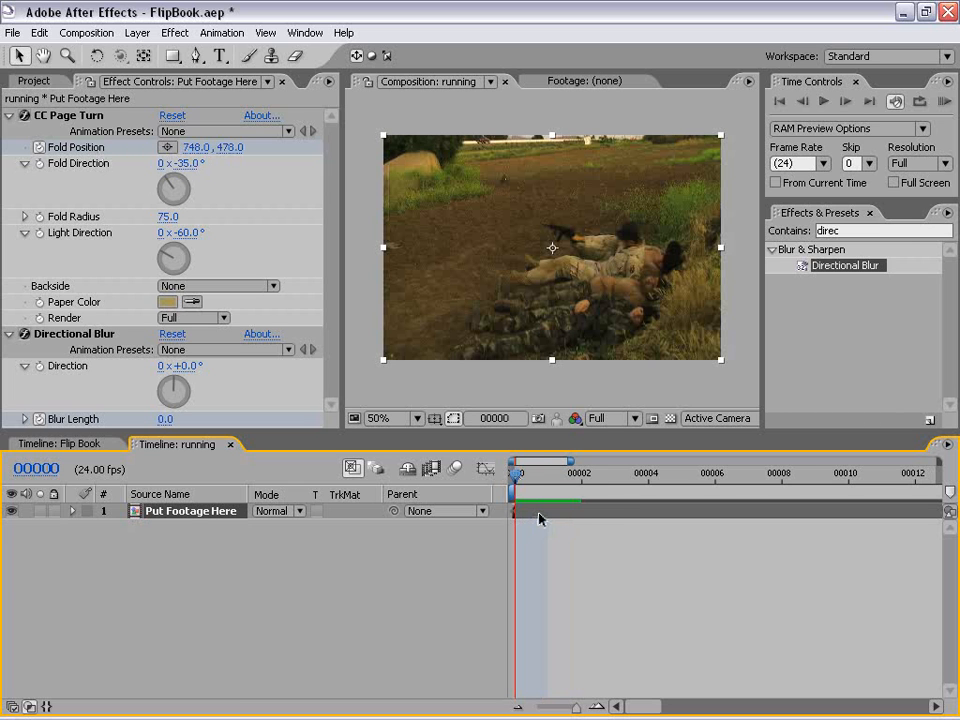
key(u)
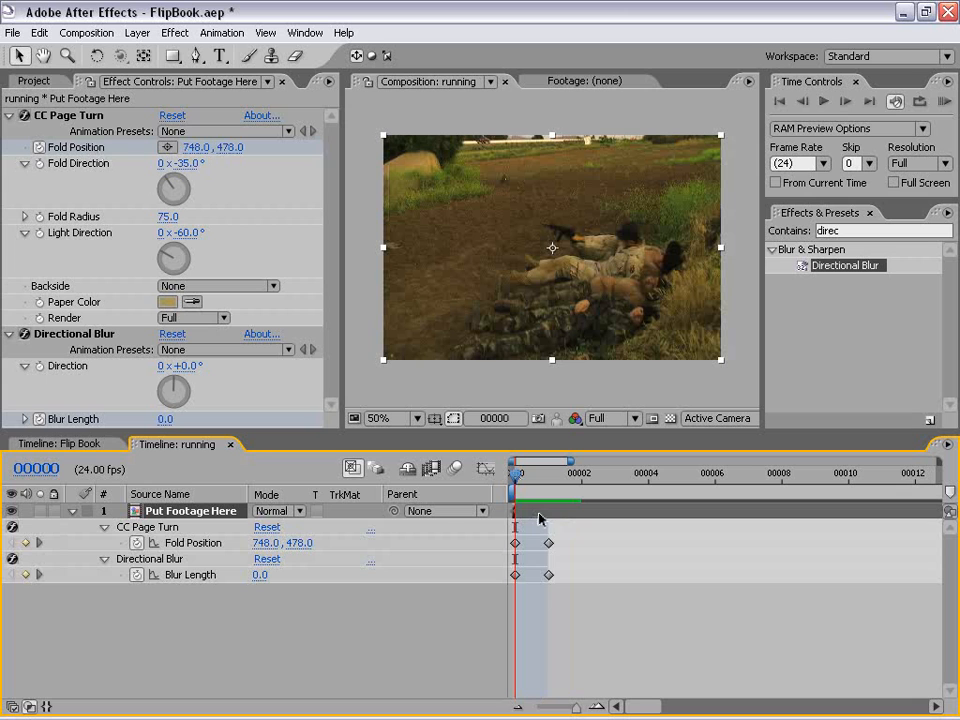
click(591, 628)
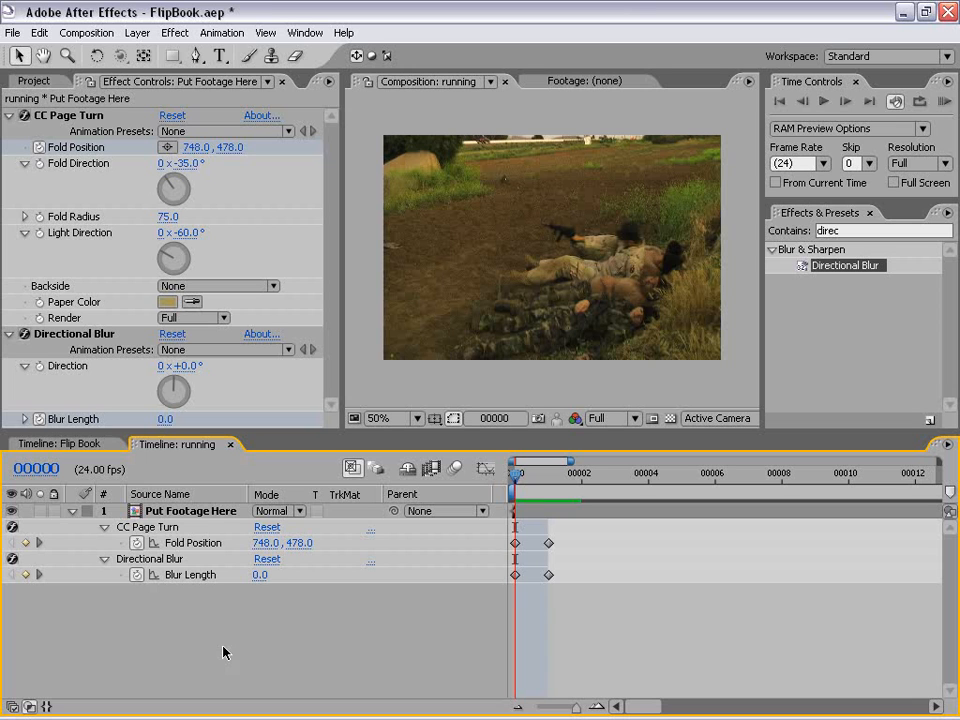
Add the expression loopOut(type = "cycle", numKeyframes = 0) to the page turn's Fold Position
alt+click(136, 544)
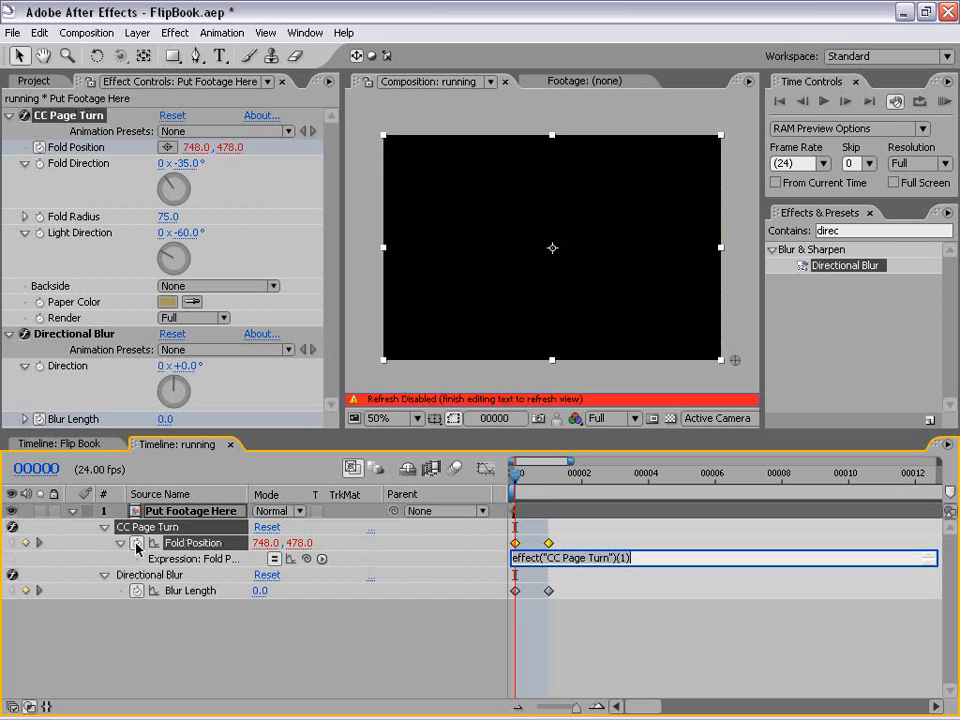
click(321, 560)
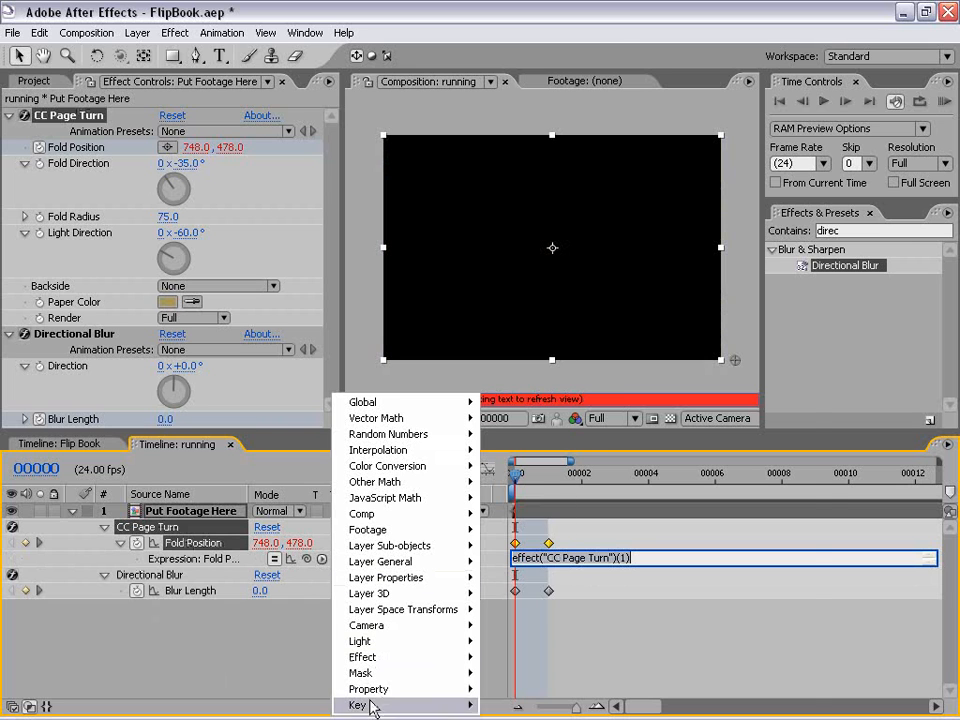
mouse_move(372, 697)
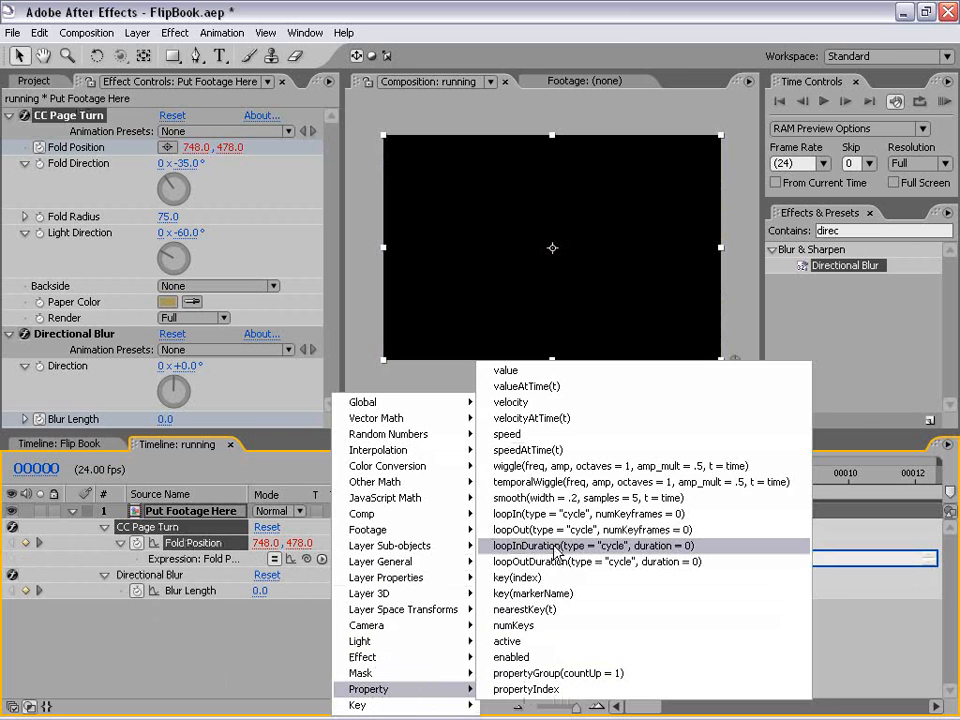
click(714, 541)
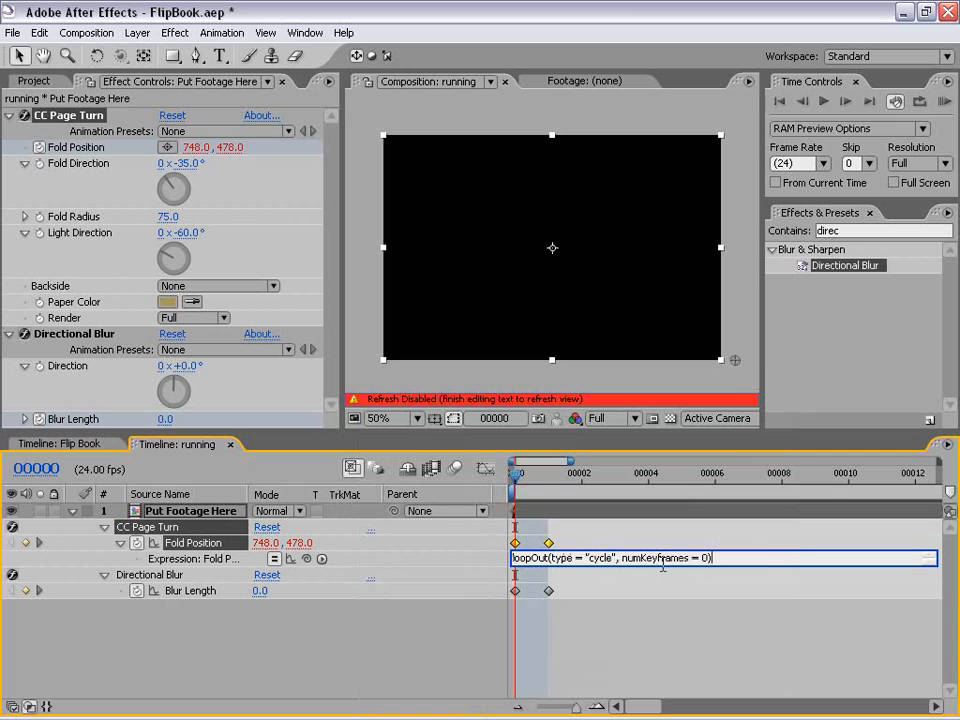
click(621, 653)
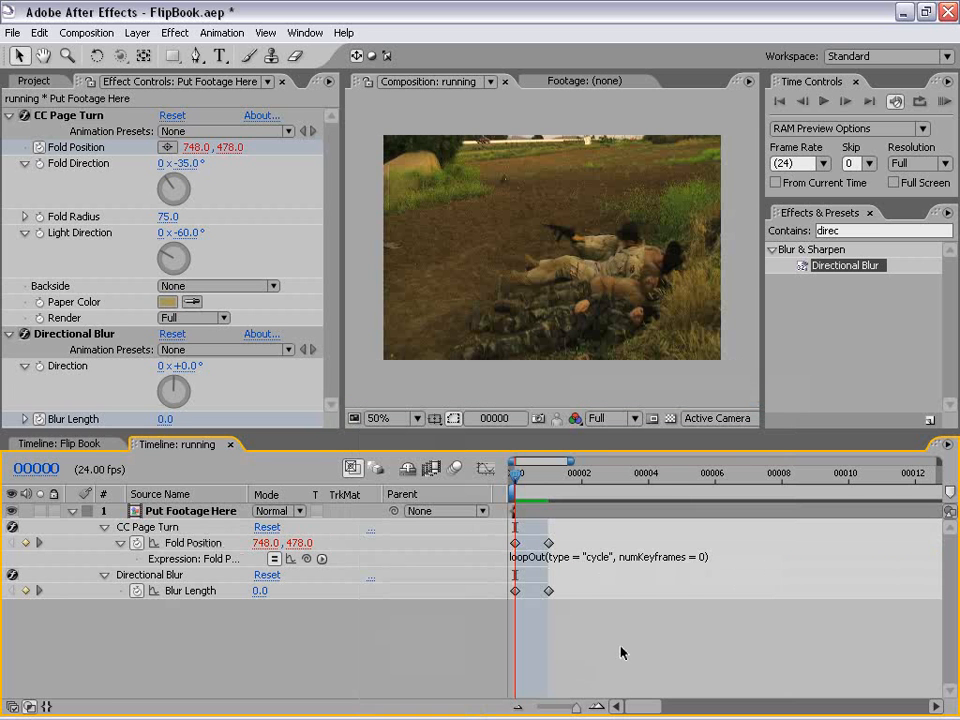
Add the expression loopOut(type = "cycle", numKeyframes = 0) to the directional blur's Blur Length
alt+click(137, 596)
click(321, 607)
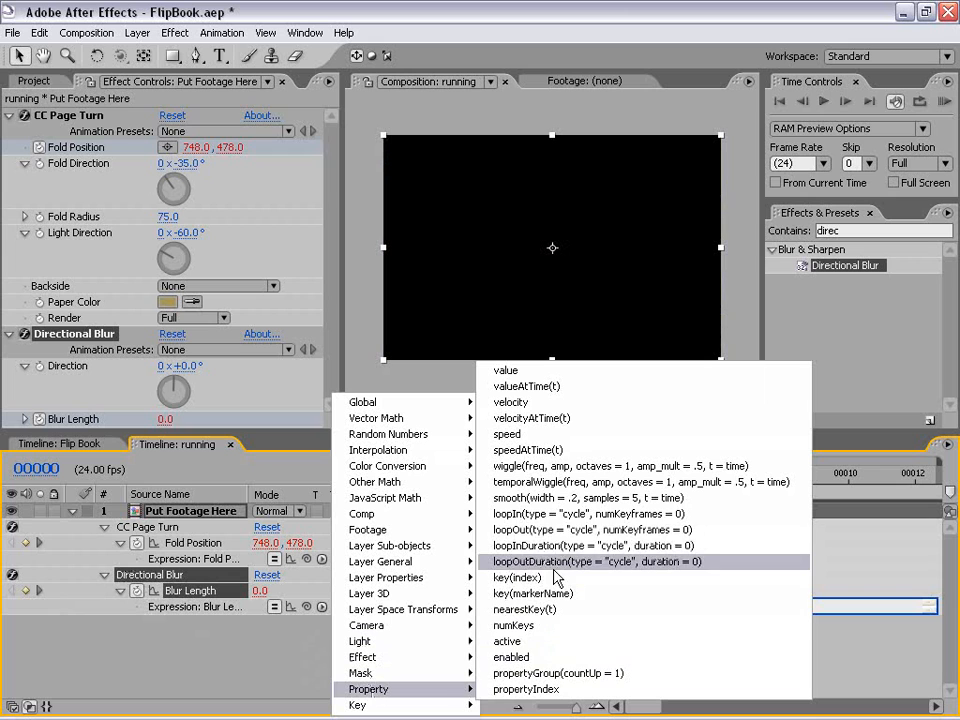
click(730, 529)
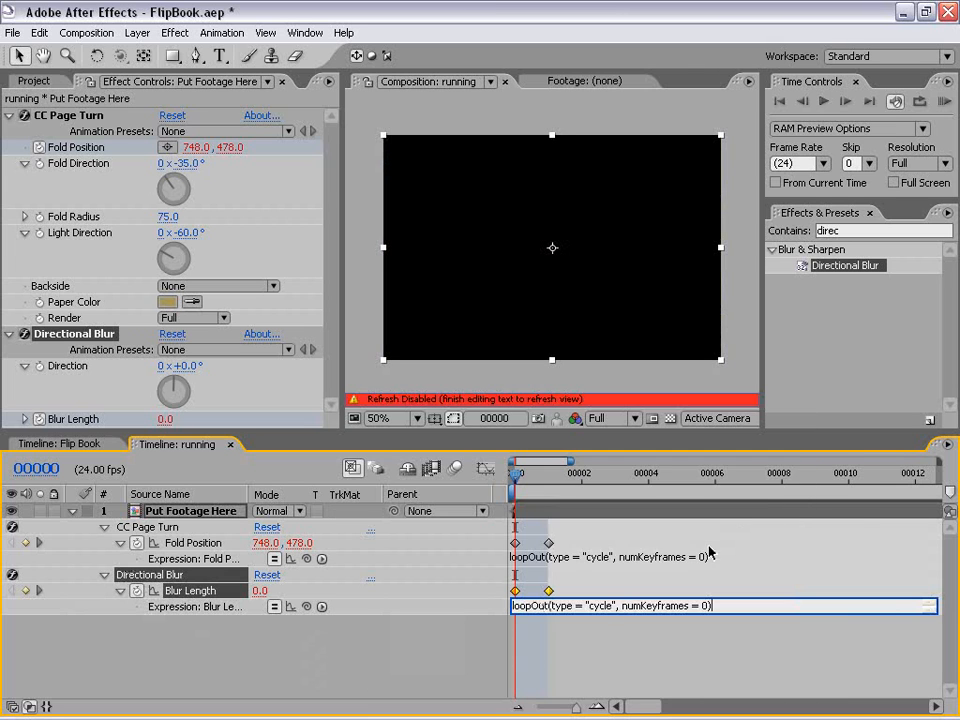
click(571, 652)
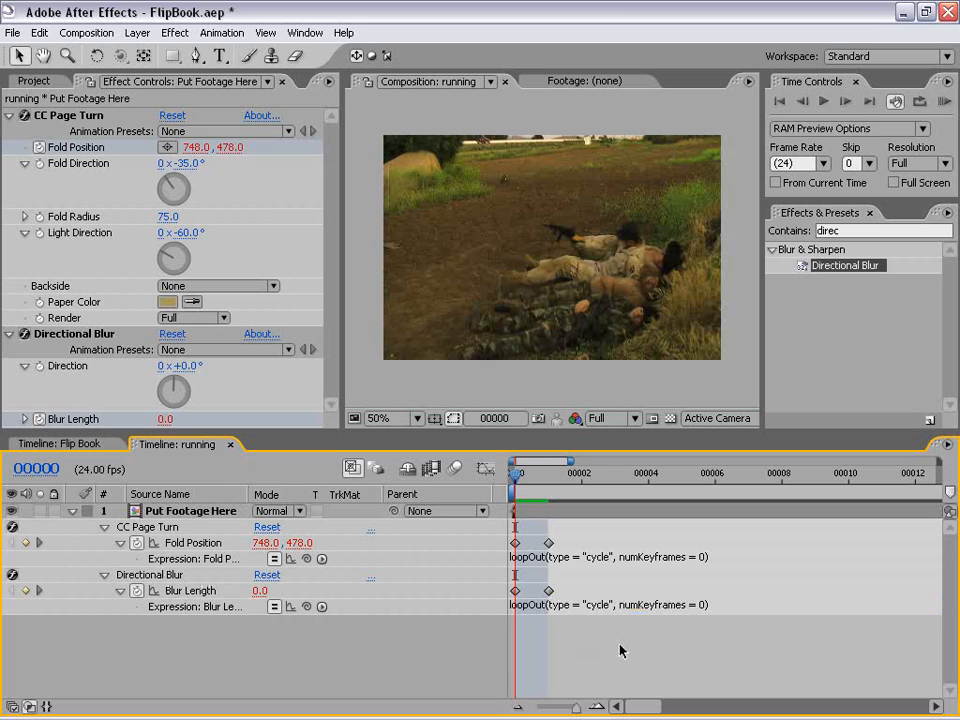
Move the second Fold Position and Blur Length keyframes to frame 10, and preview the page turn at frame 4
mouse_move(524, 484)
mouse_down()
mouse_move(758, 486)
mouse_move(514, 488)
mouse_up()
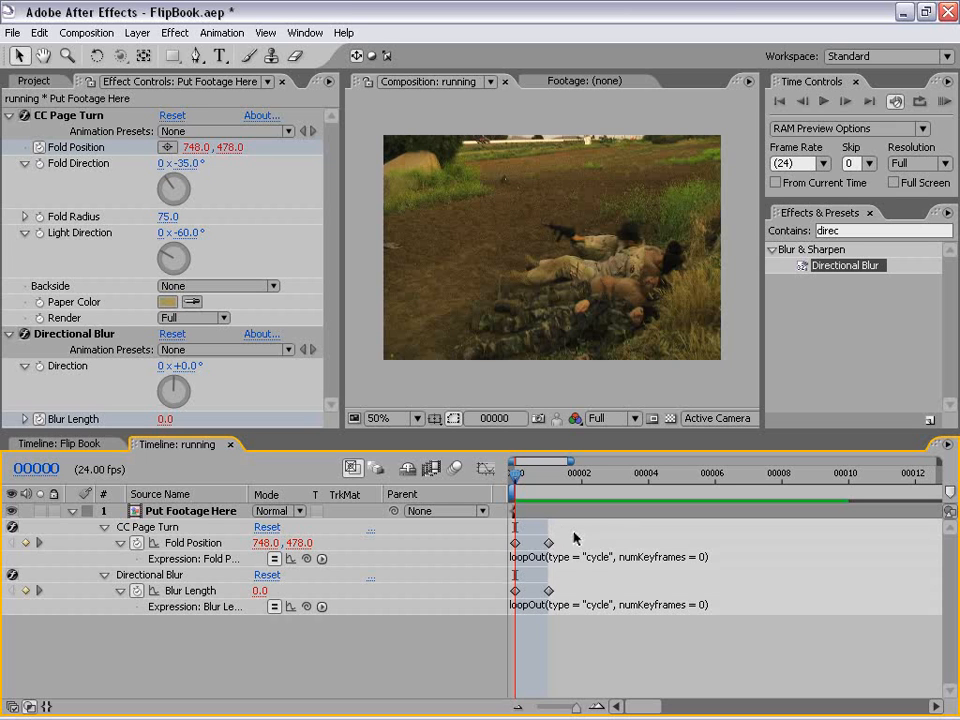
drag(578, 528, 545, 600)
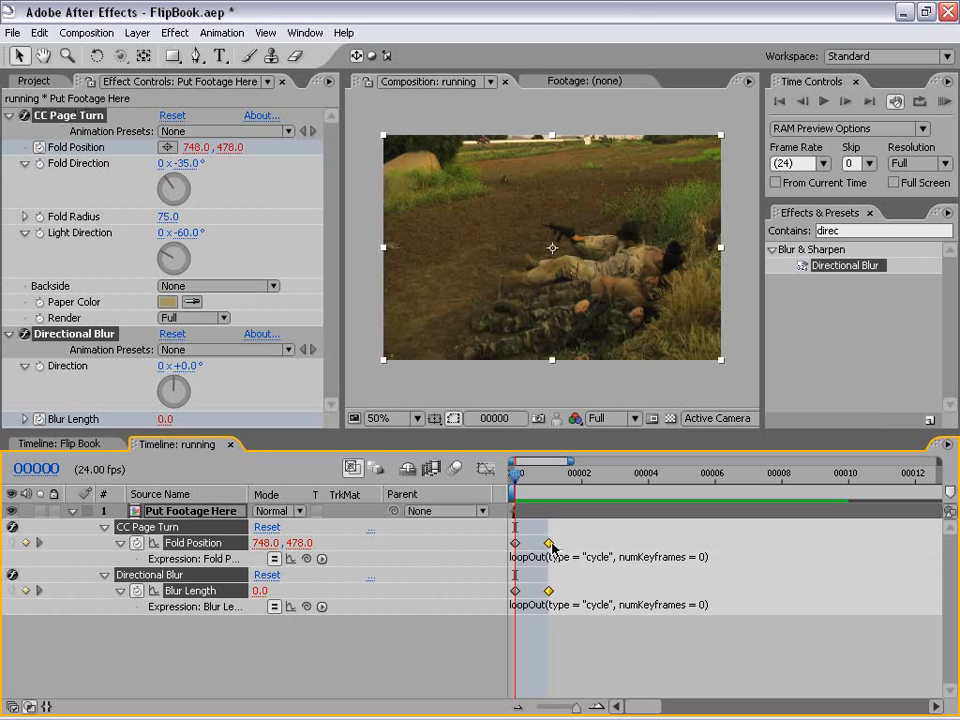
drag(549, 544, 852, 549)
drag(516, 474, 658, 491)
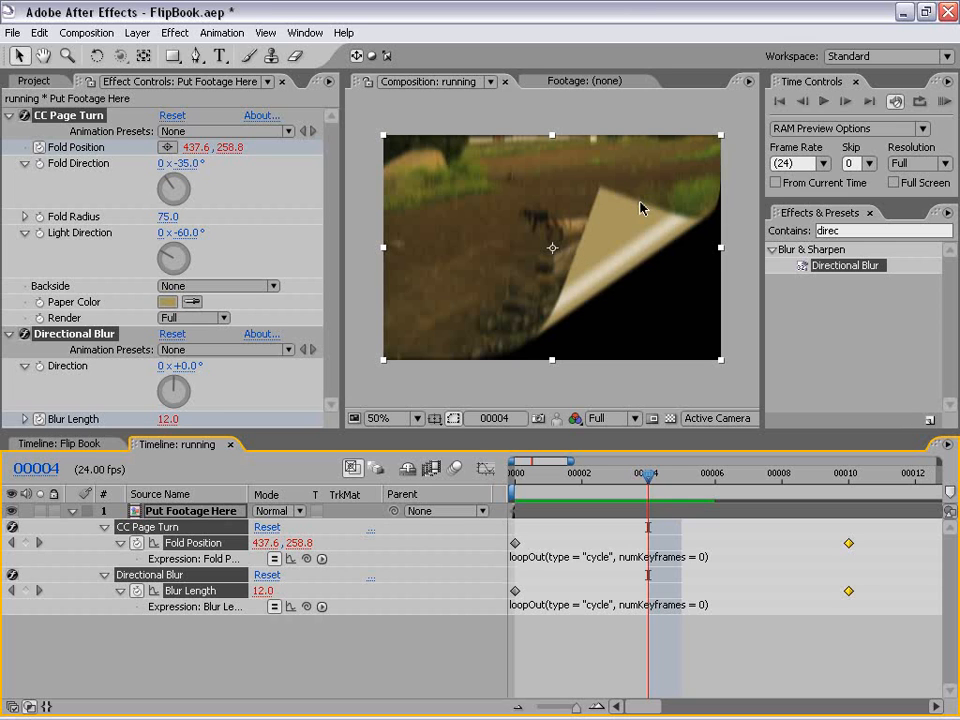
click(577, 686)
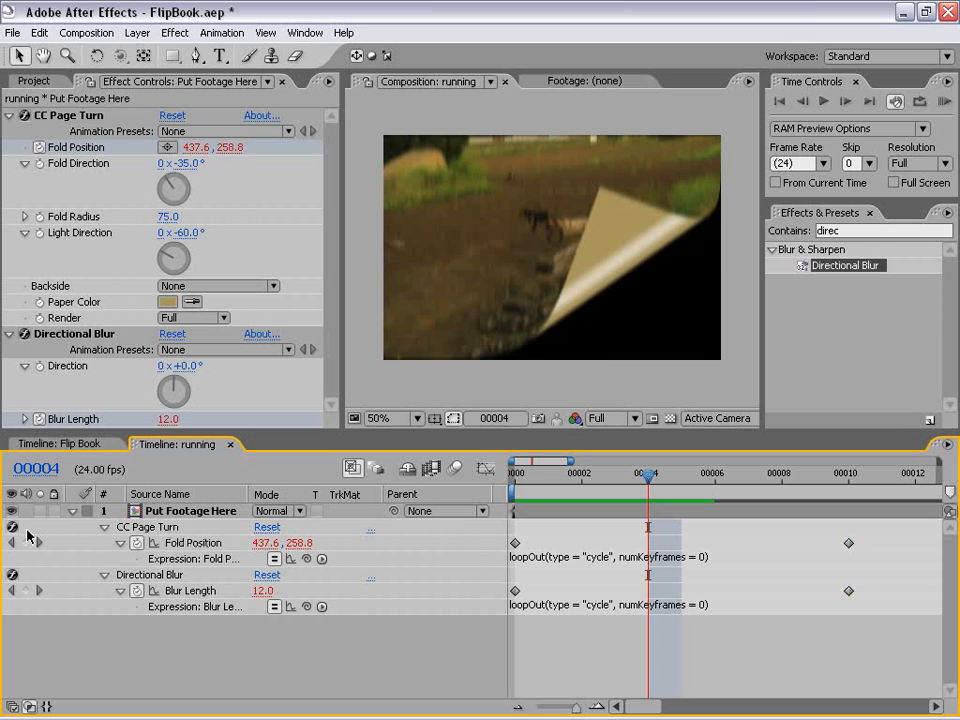
Duplicate the Put Footage Here layer and reveal the copy's keyframed properties with enough timeline room for both layers
click(170, 514)
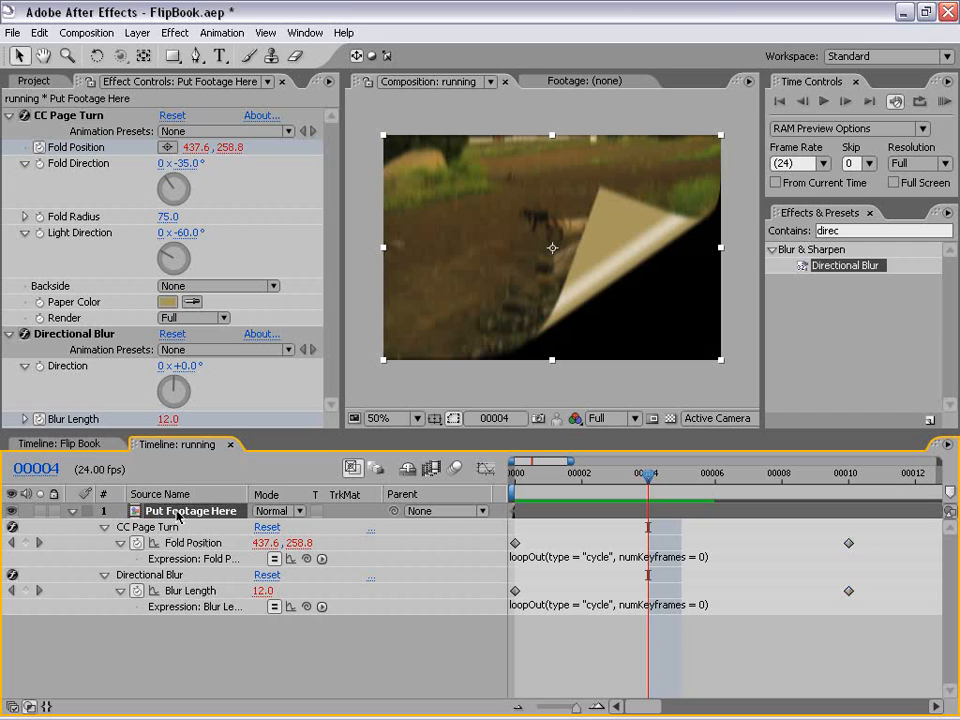
click(41, 35)
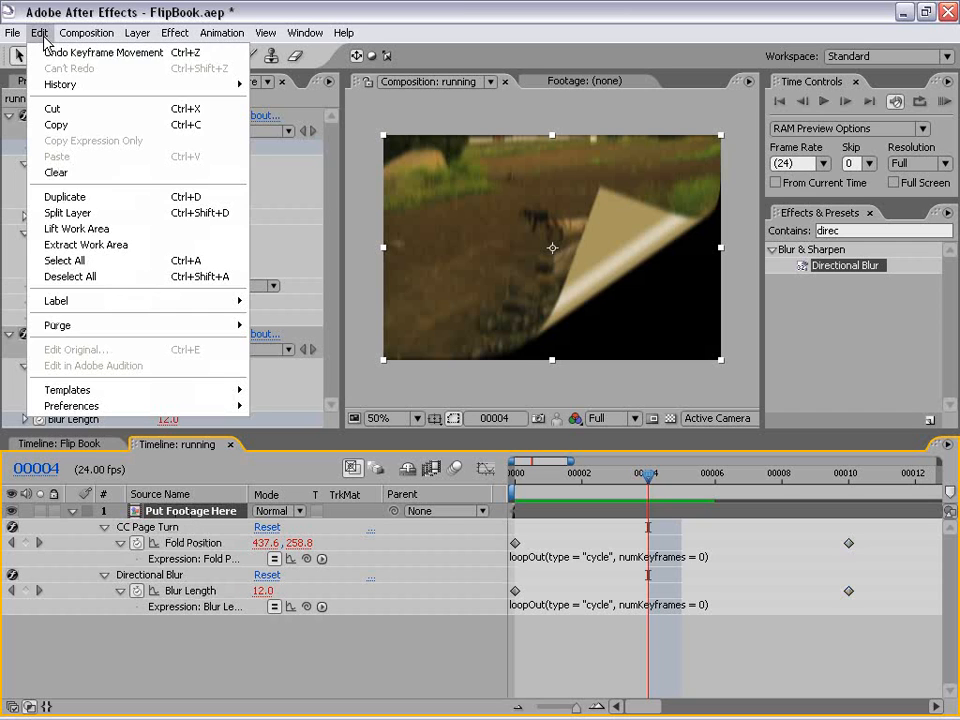
click(98, 198)
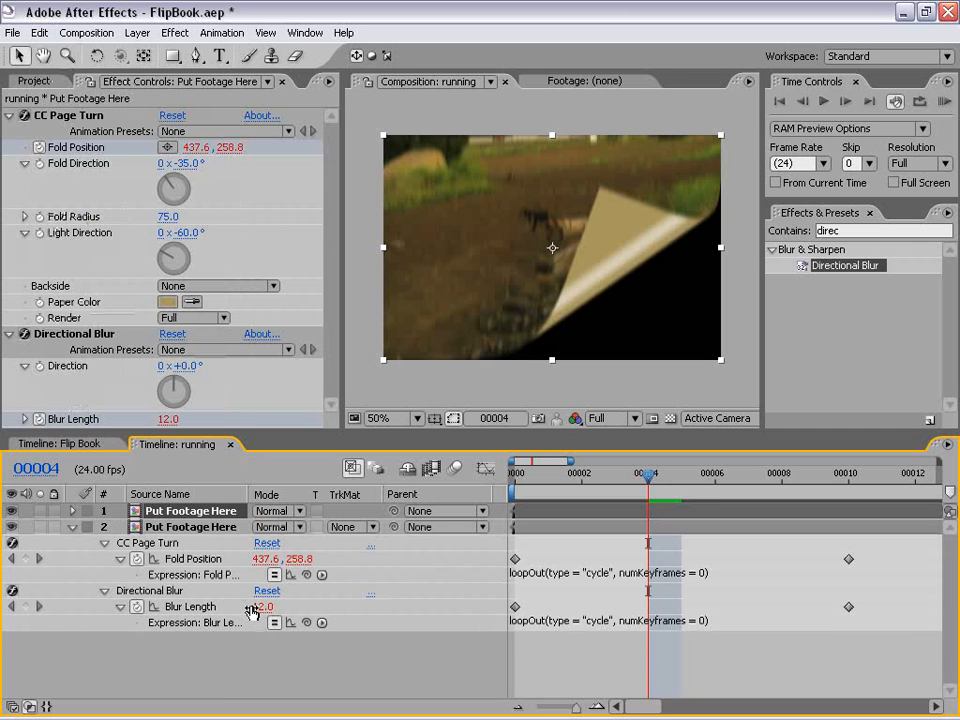
key(u)
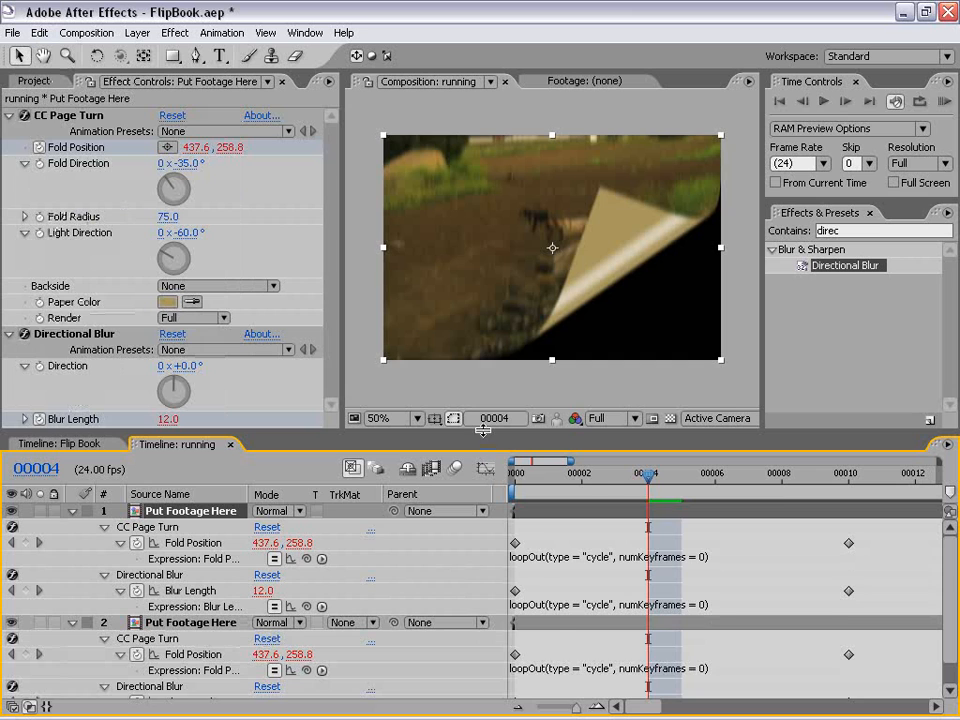
drag(482, 430, 482, 413)
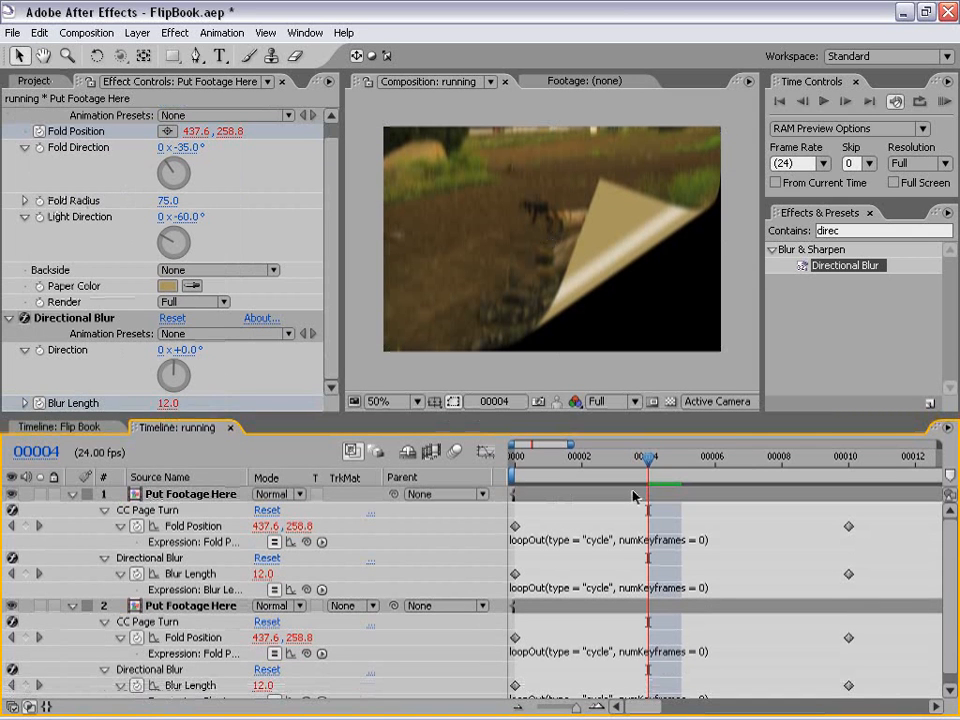
Set the upper layer's CC Page Turn to render only the Backside, and check it with the lower layer temporarily hidden
click(633, 497)
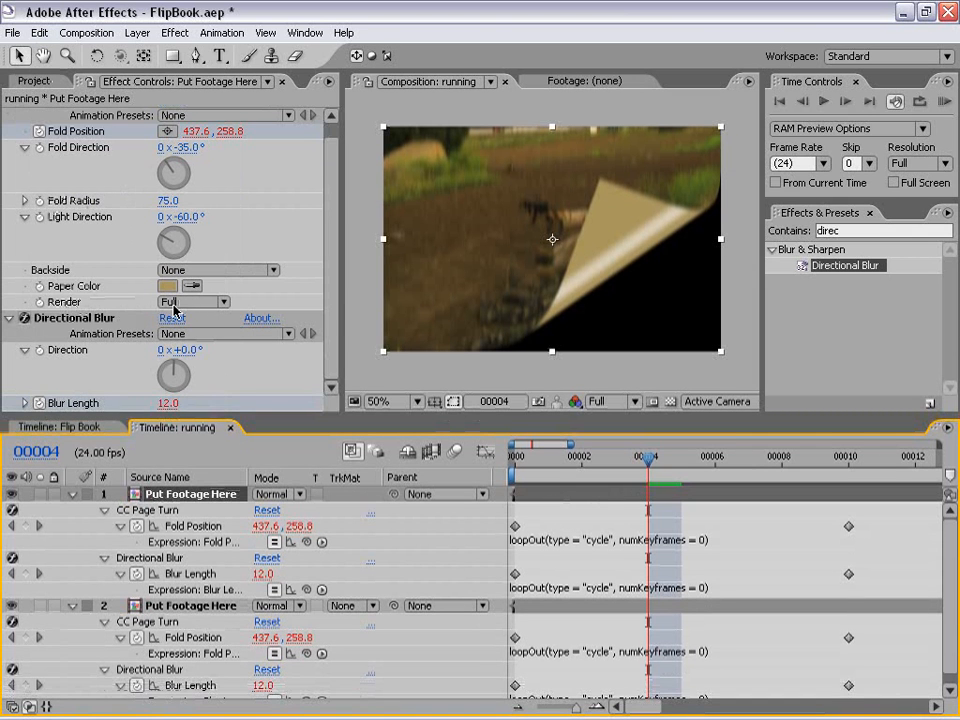
scroll(333, 312, up, 2)
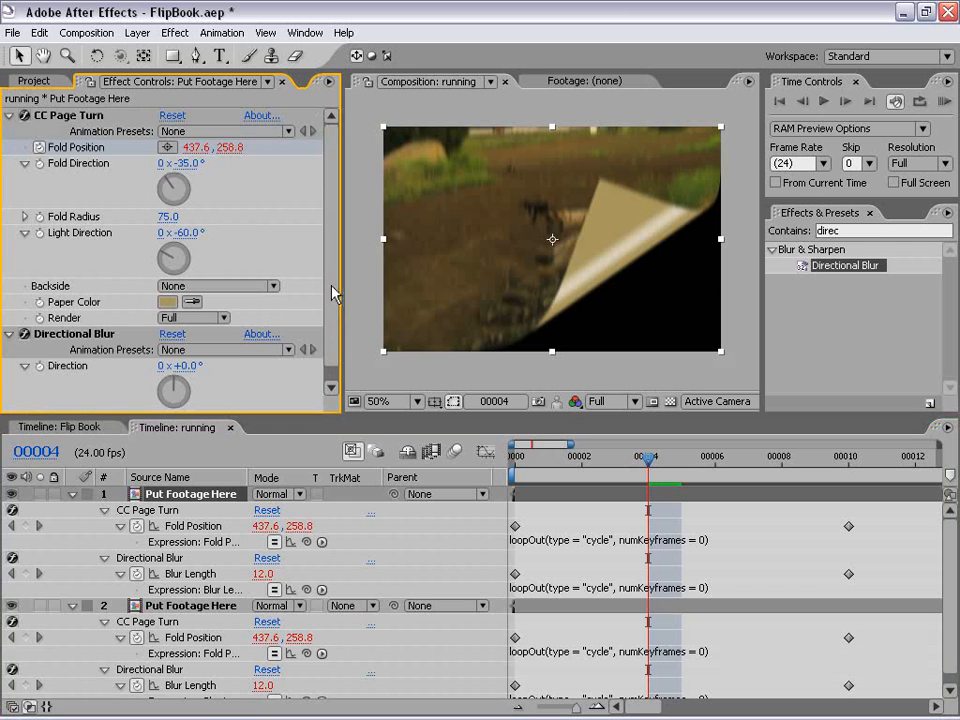
click(168, 319)
click(192, 336)
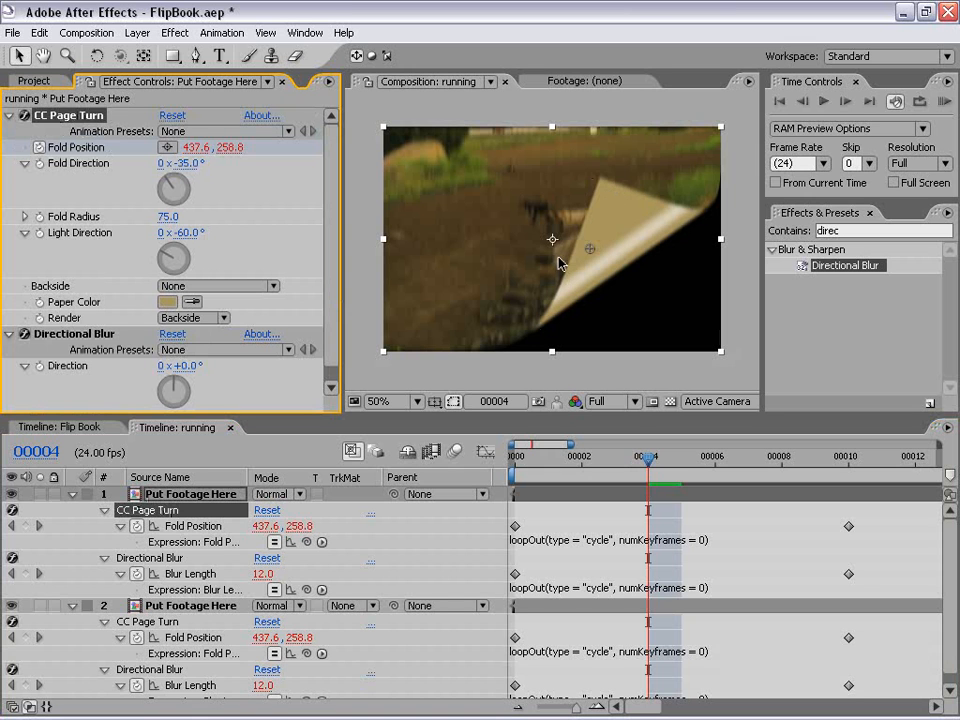
click(11, 606)
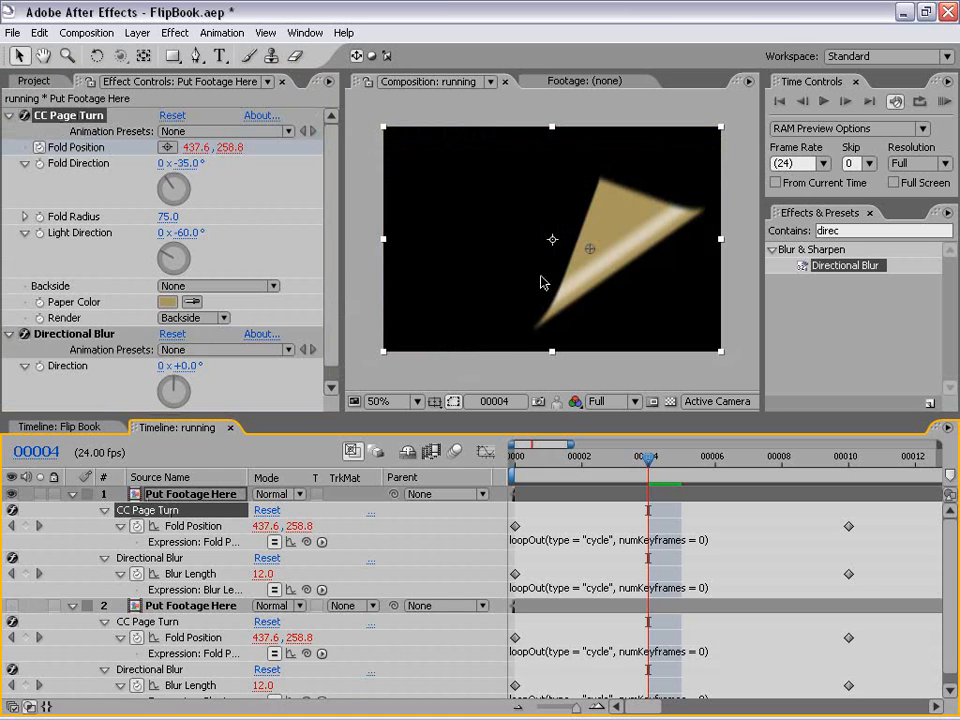
click(11, 606)
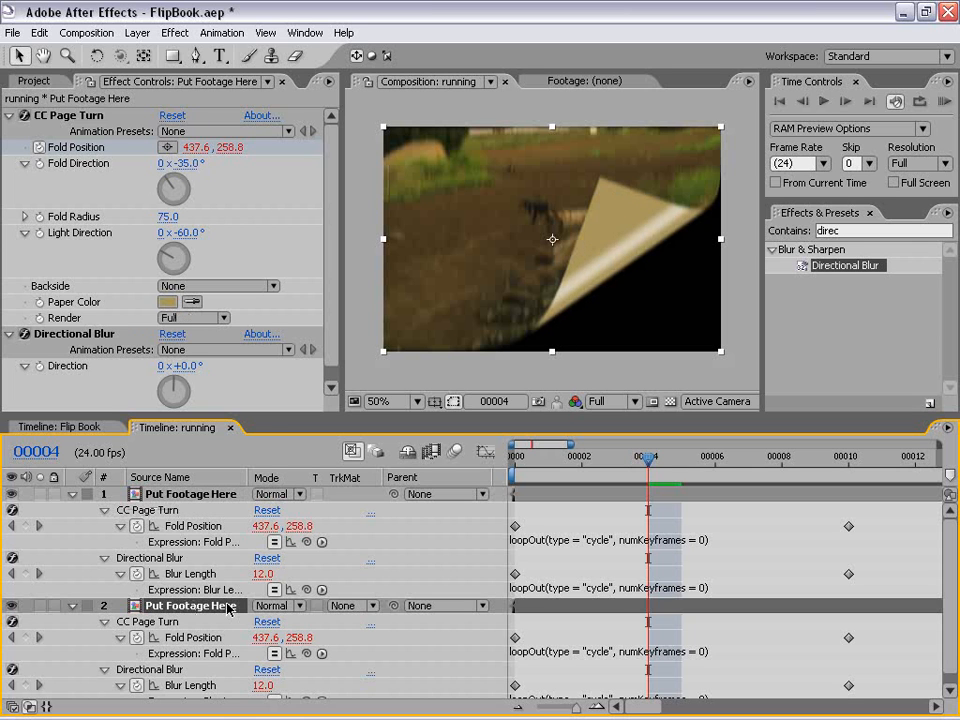
Set the lower layer's CC Page Turn to render only the Frontside, and compare the two layers by toggling their visibility
click(180, 318)
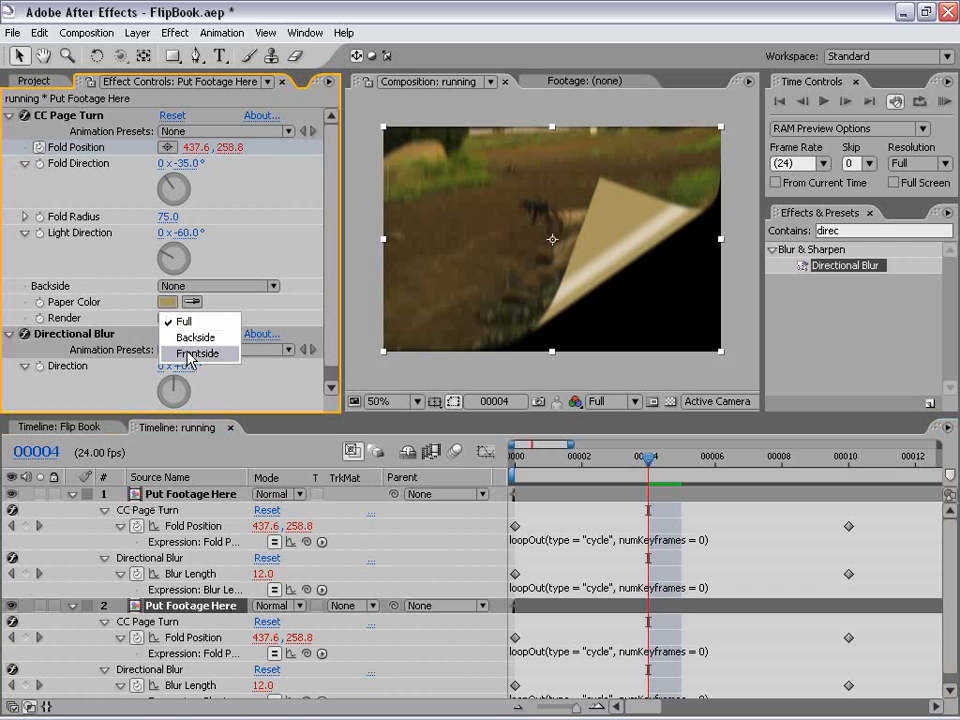
click(187, 351)
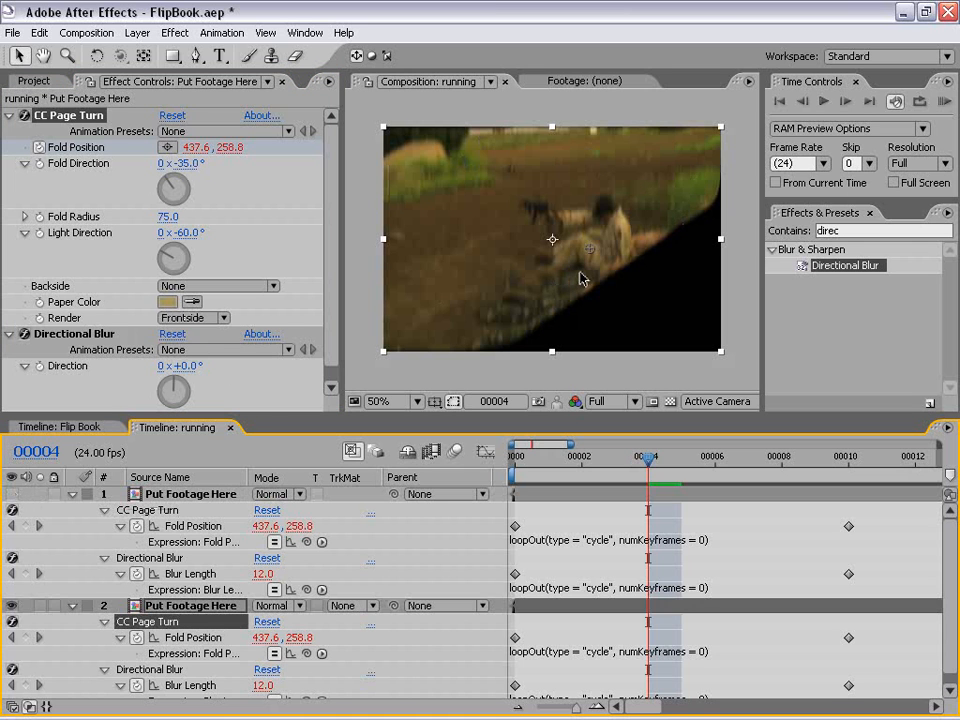
click(12, 494)
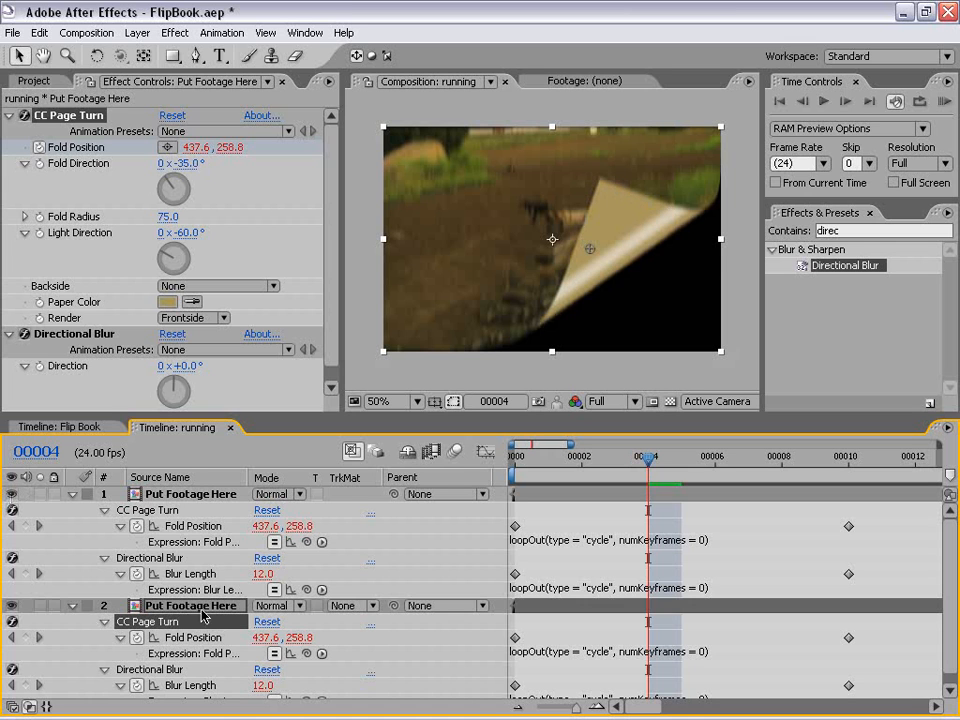
click(12, 606)
click(12, 606)
Find the Drop Shadow effect and apply it to the upper Put Footage Here layer
click(191, 495)
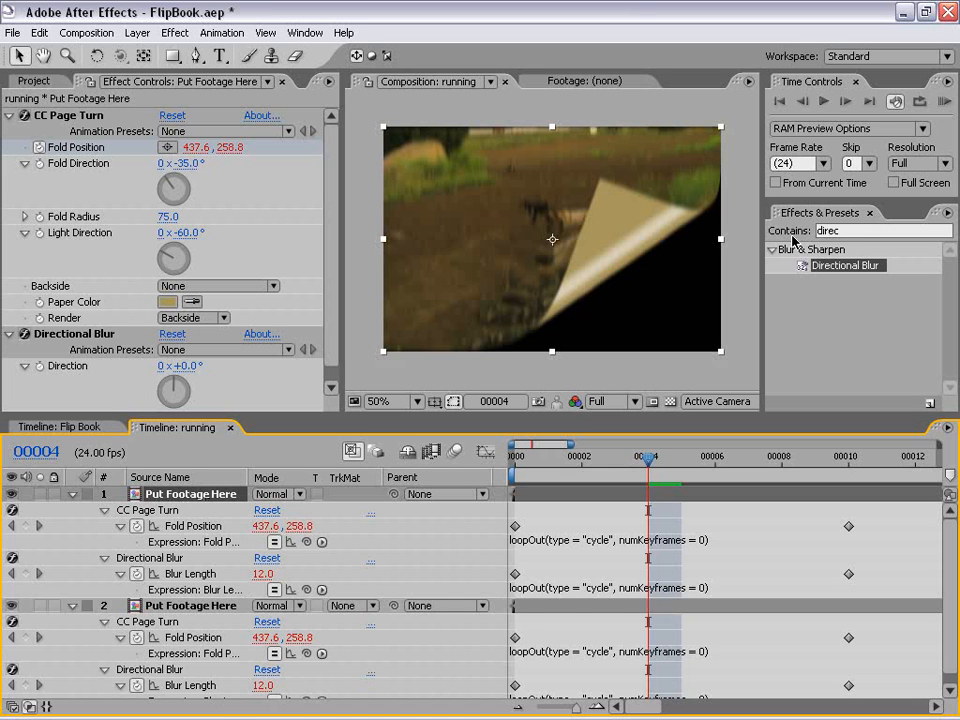
click(822, 231)
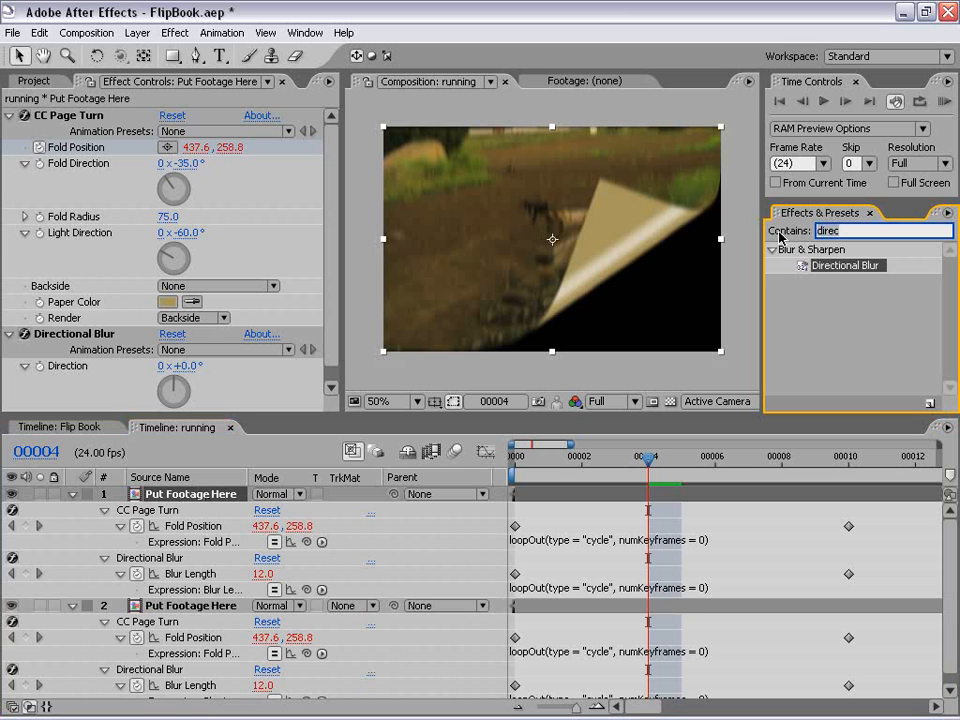
text(drop)
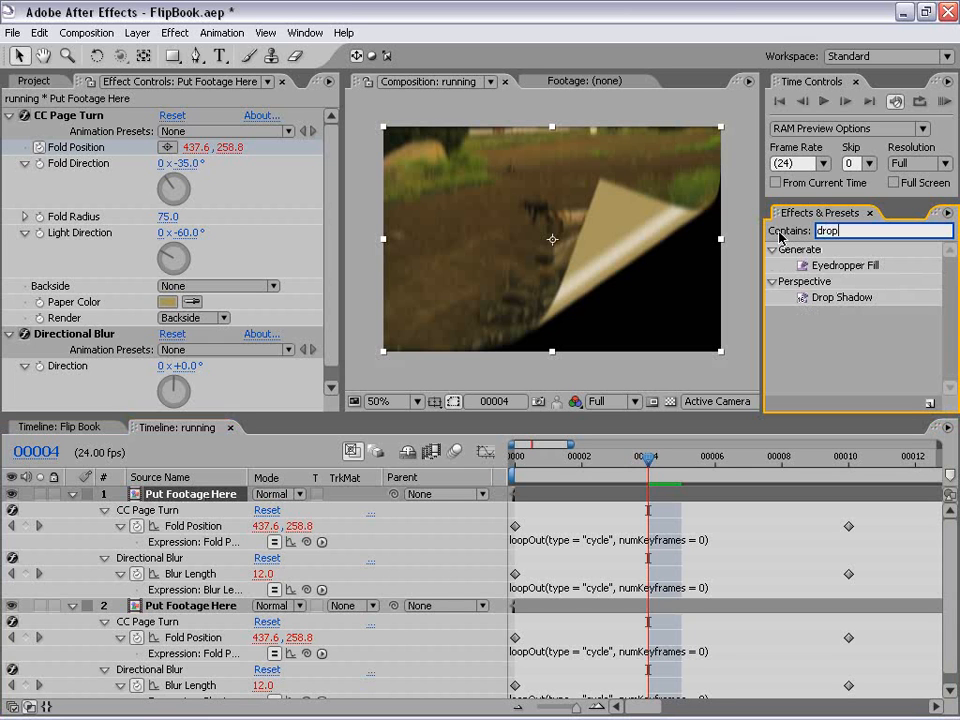
click(836, 298)
drag(842, 300, 649, 500)
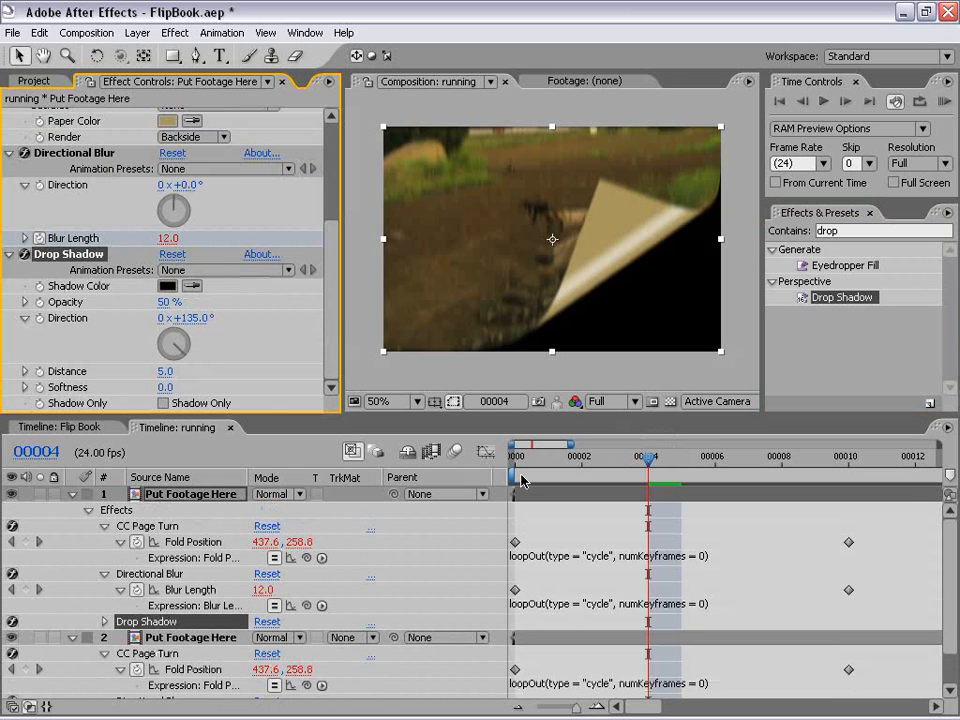
Set the upper layer's drop shadow to direction -35°, softness 88, distance 25 and opacity 70%, and collapse the layer
drag(330, 330, 330, 258)
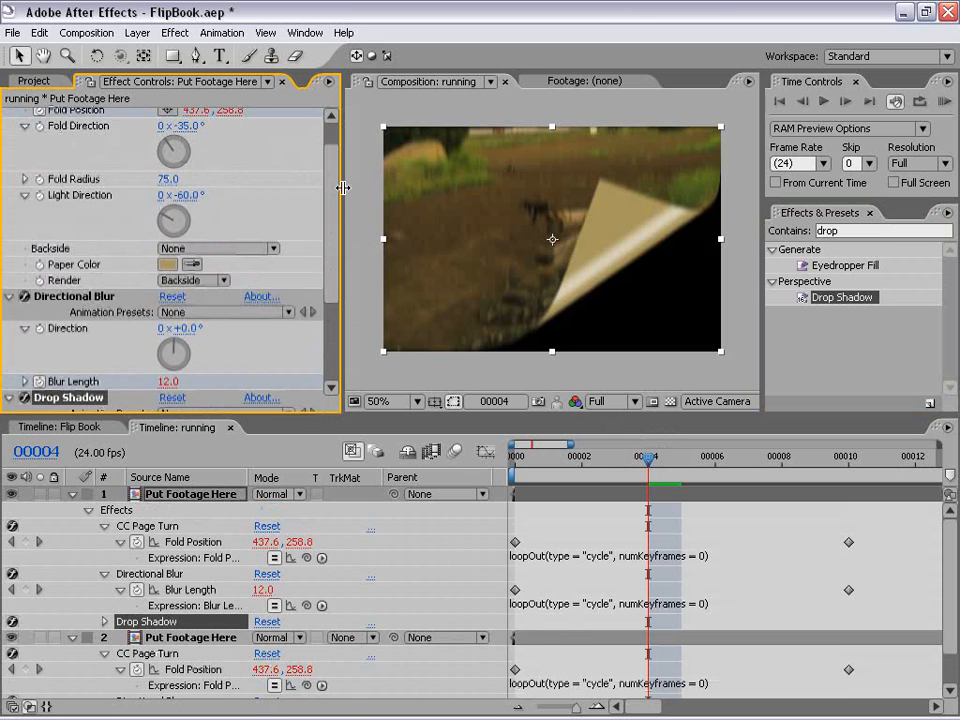
drag(333, 155, 332, 220)
click(205, 319)
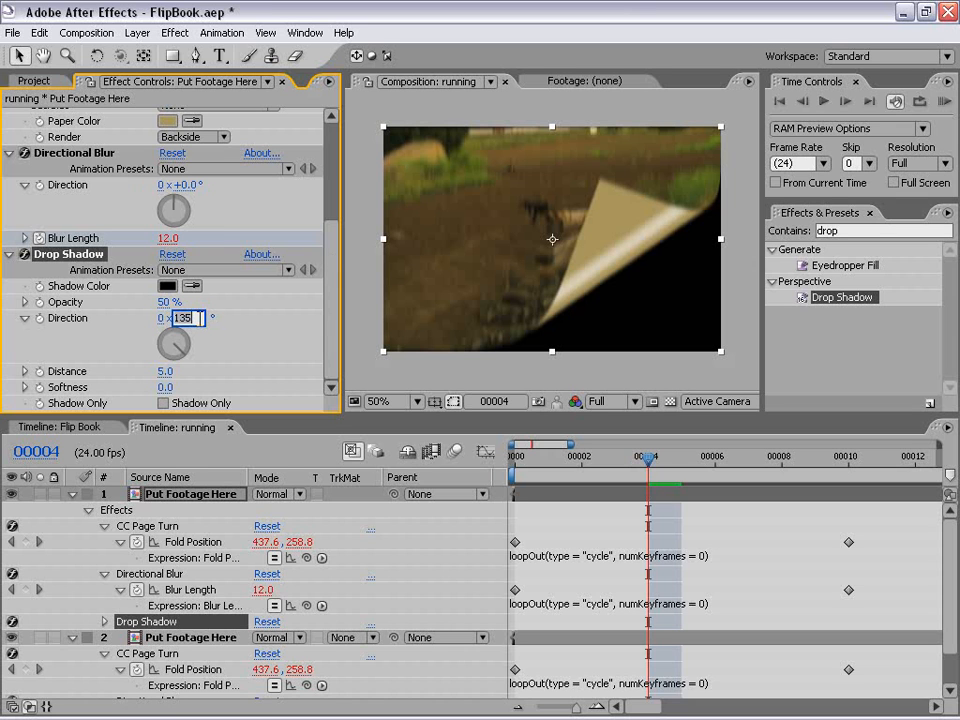
text(-)
key(Return)
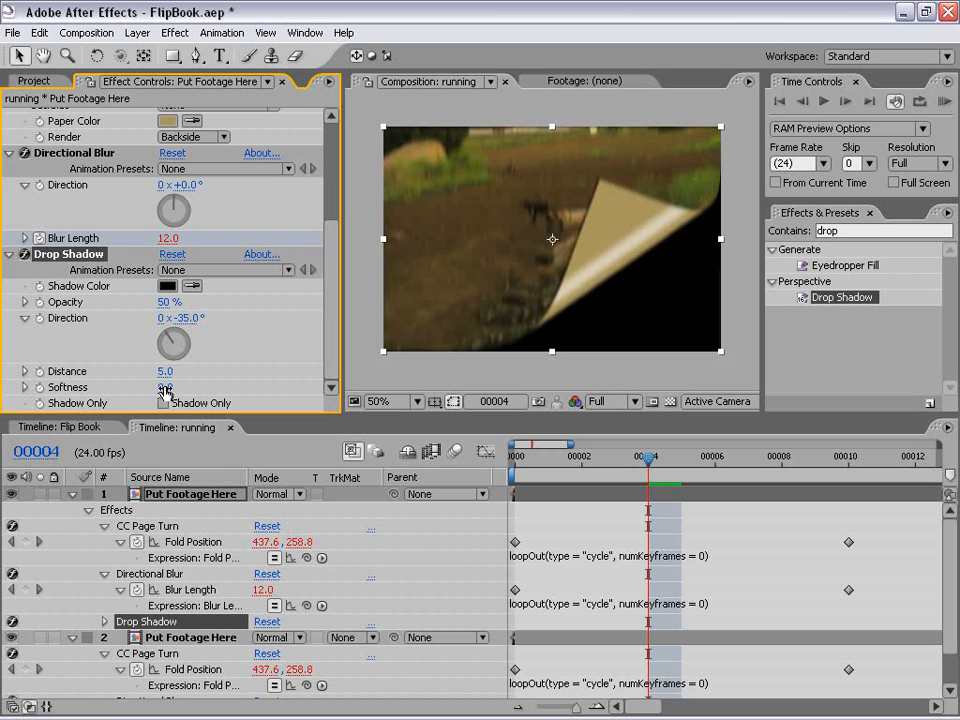
drag(163, 387, 190, 387)
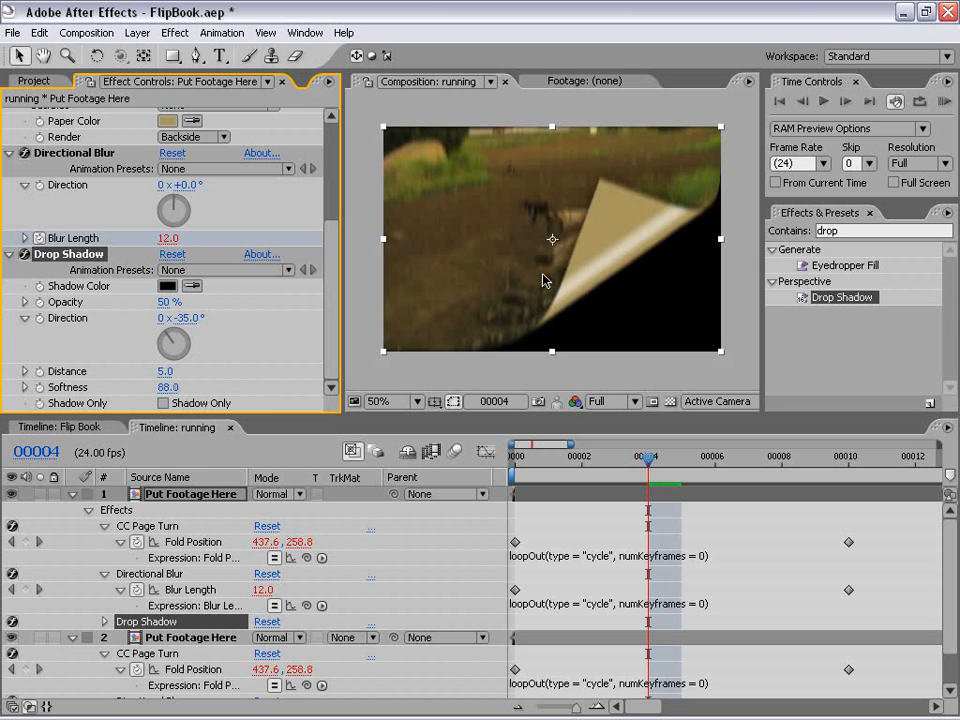
drag(166, 377, 182, 371)
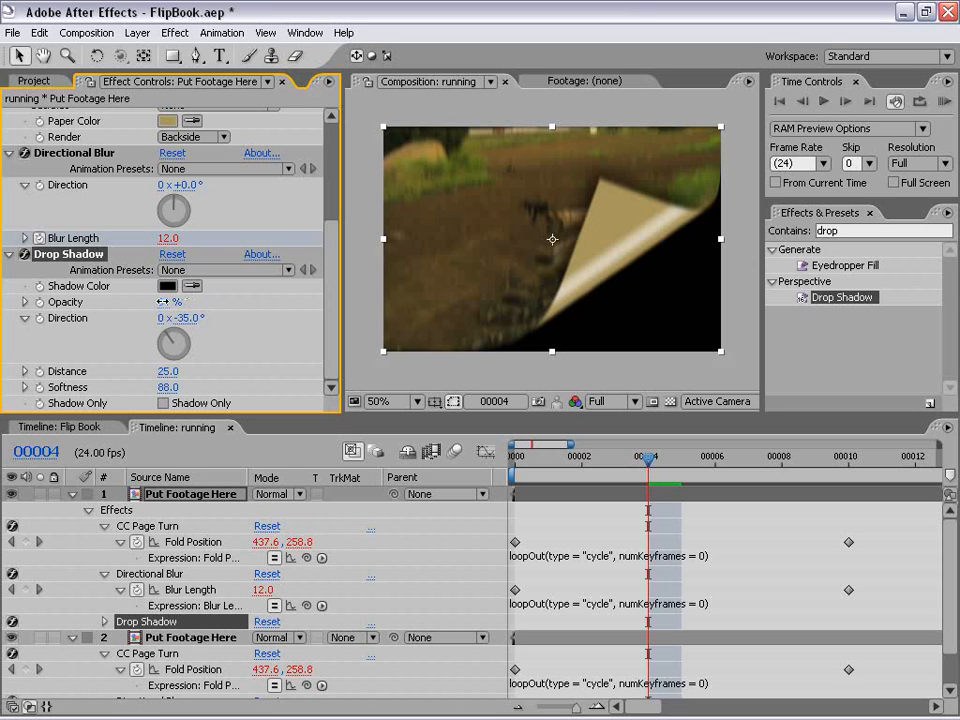
click(168, 302)
text(70)
key(Return)
click(72, 494)
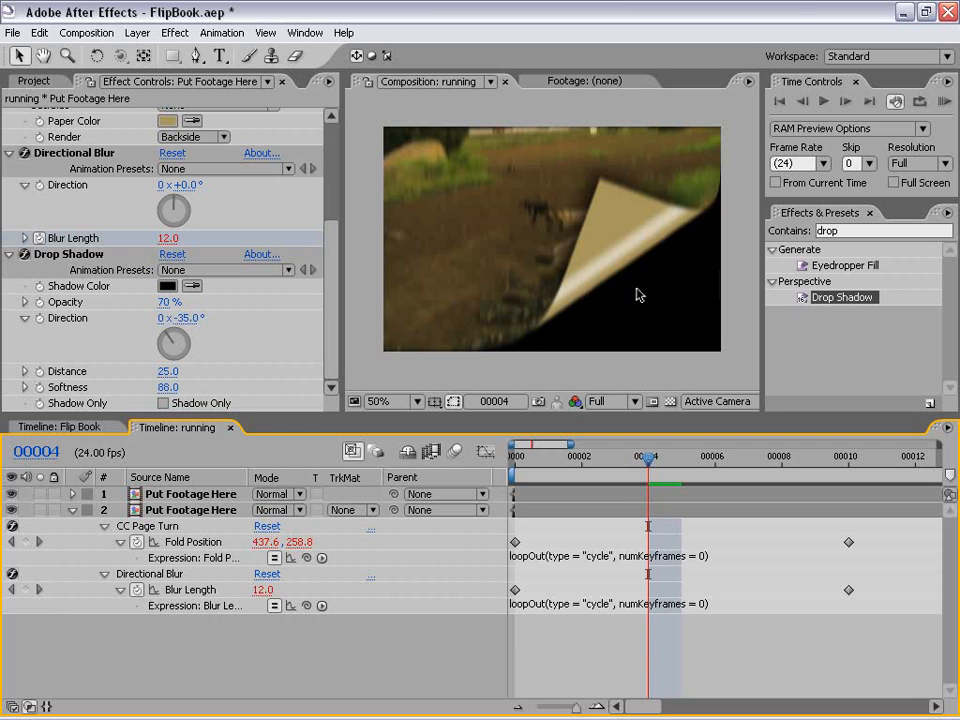
Show the composition's transparency grid and apply Drop Shadow to the lower Put Footage Here layer
click(670, 401)
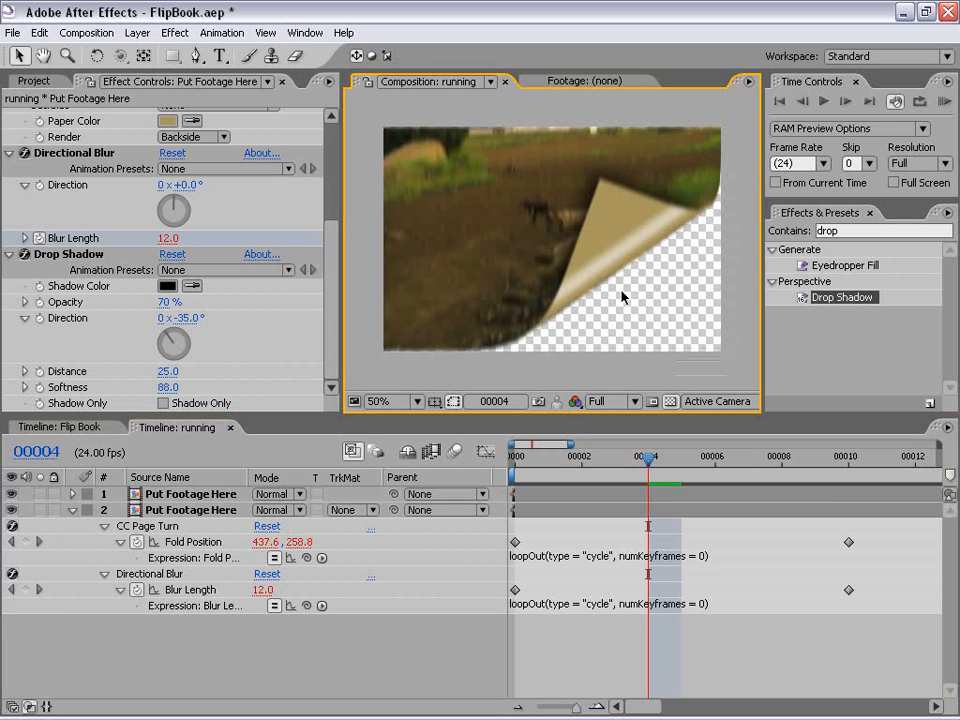
drag(851, 300, 612, 516)
click(330, 293)
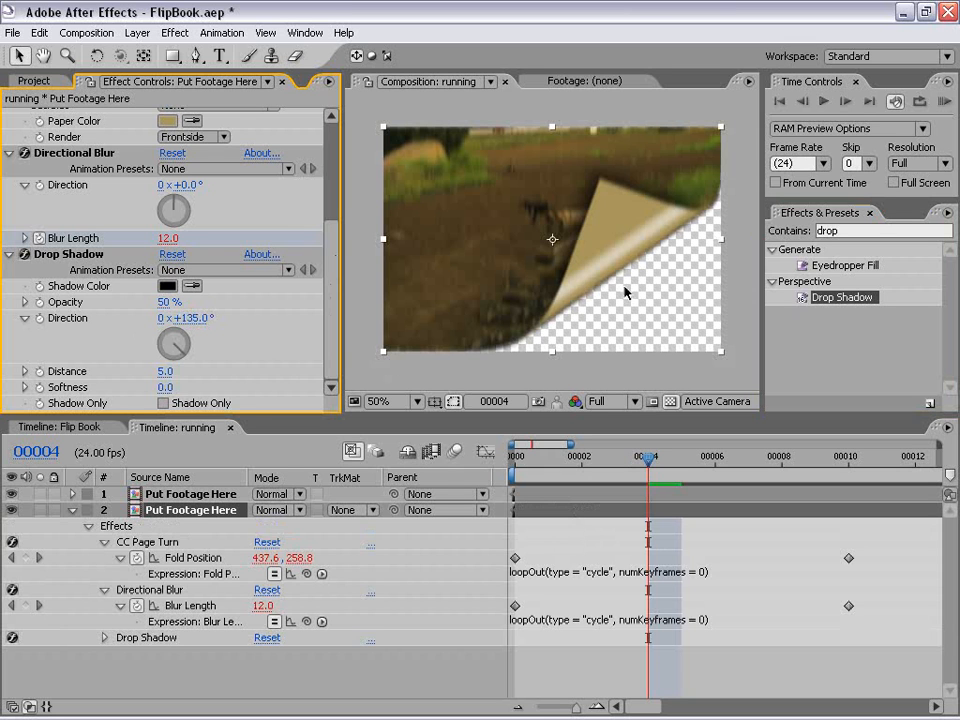
Set the lower layer's drop shadow to distance 11, opacity 58% and softness 32, and collapse the layer
mouse_move(163, 371)
mouse_down()
mouse_move(175, 371)
mouse_move(167, 371)
mouse_up()
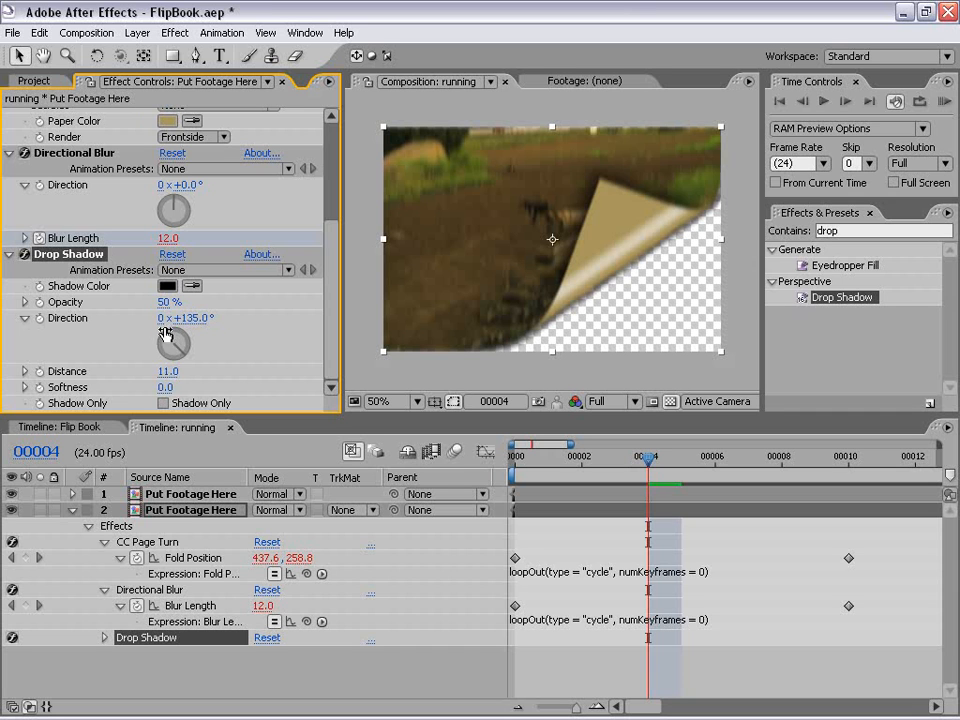
drag(164, 301, 174, 301)
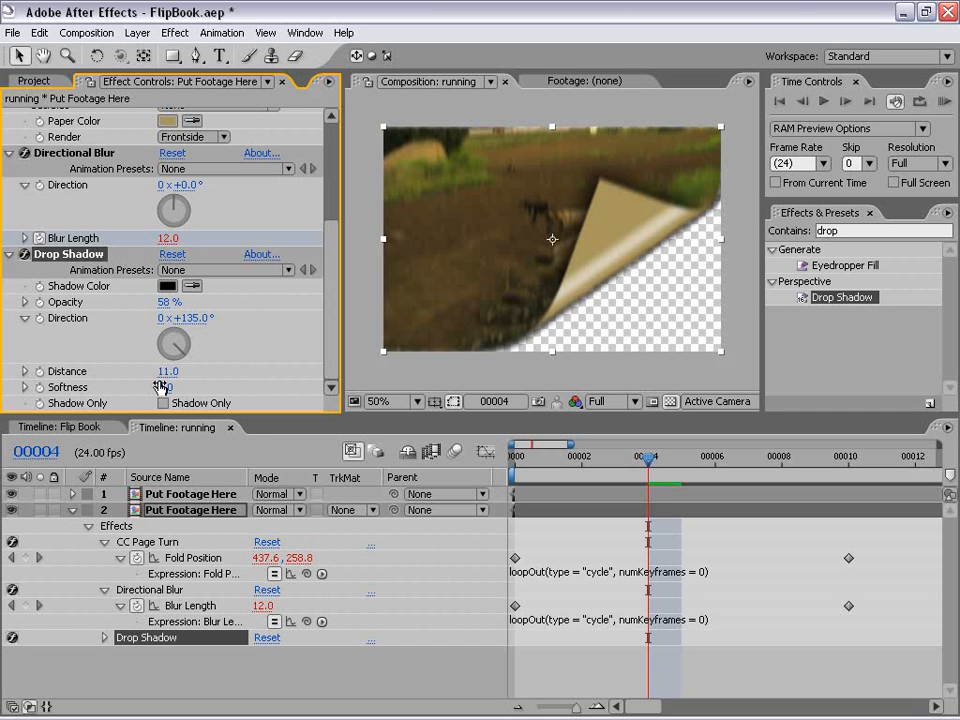
drag(165, 387, 198, 384)
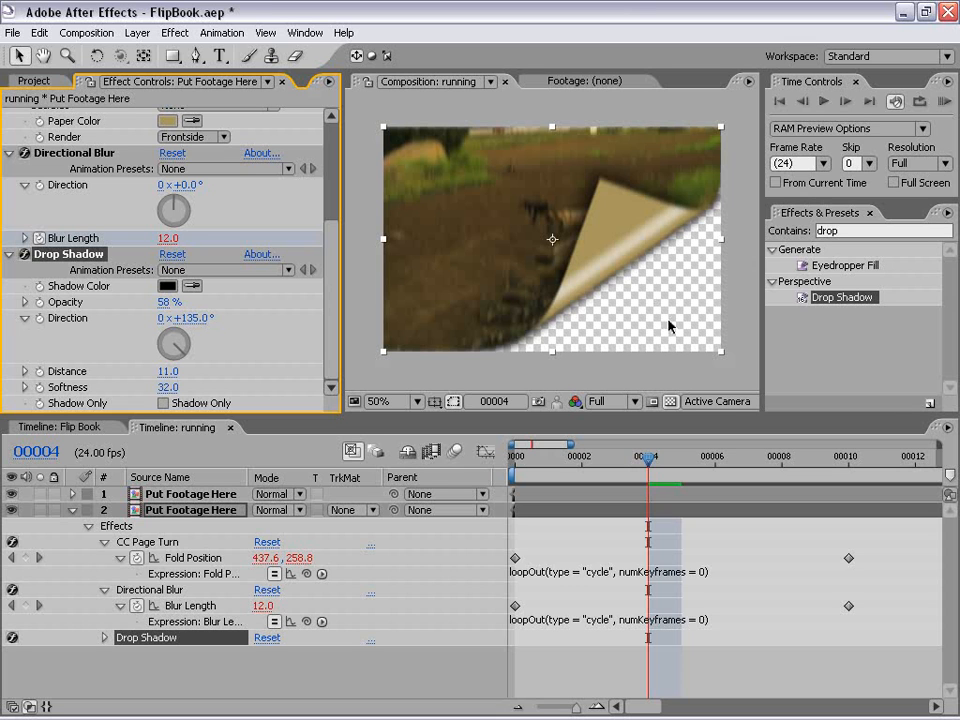
click(72, 510)
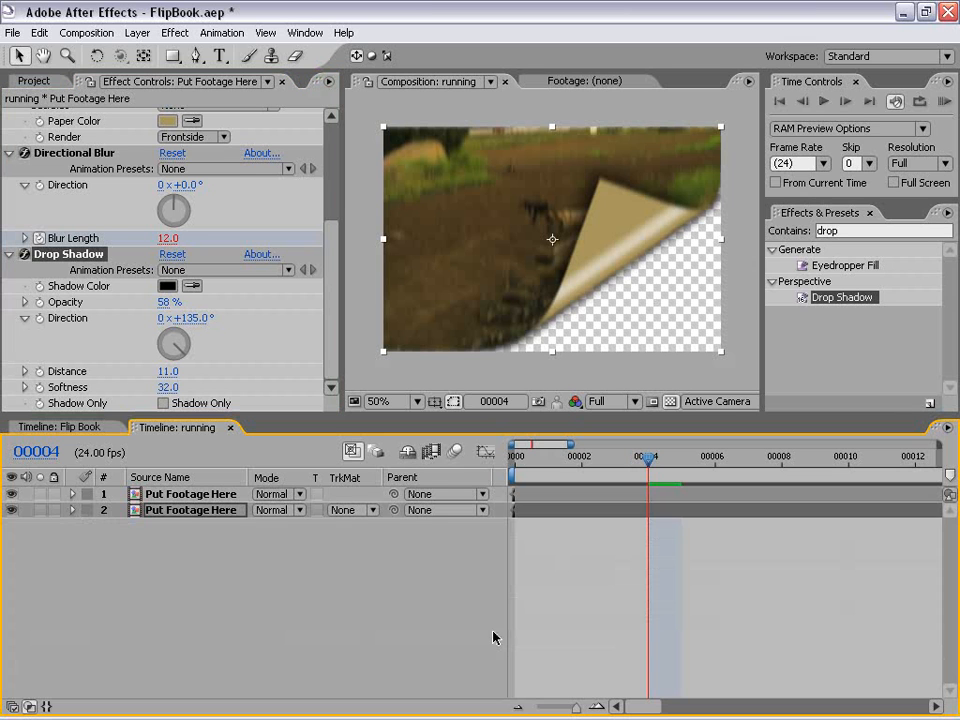
Reveal both layers' keyframes, move their second Fold Position and Blur Length keyframes to frame 1, and return to frame 0
click(611, 496)
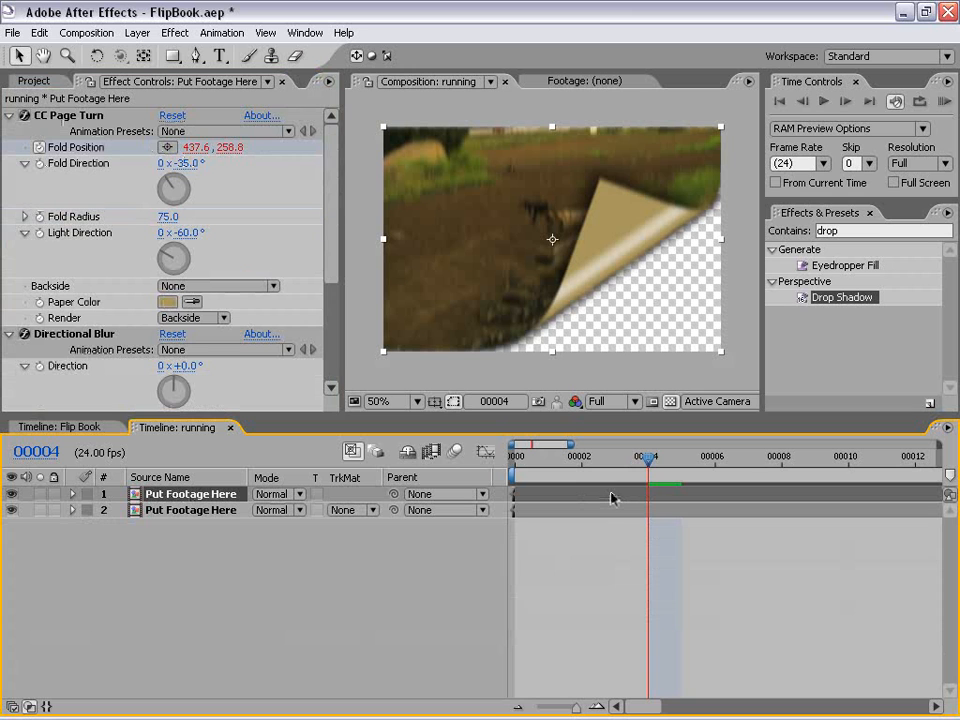
shift+click(593, 510)
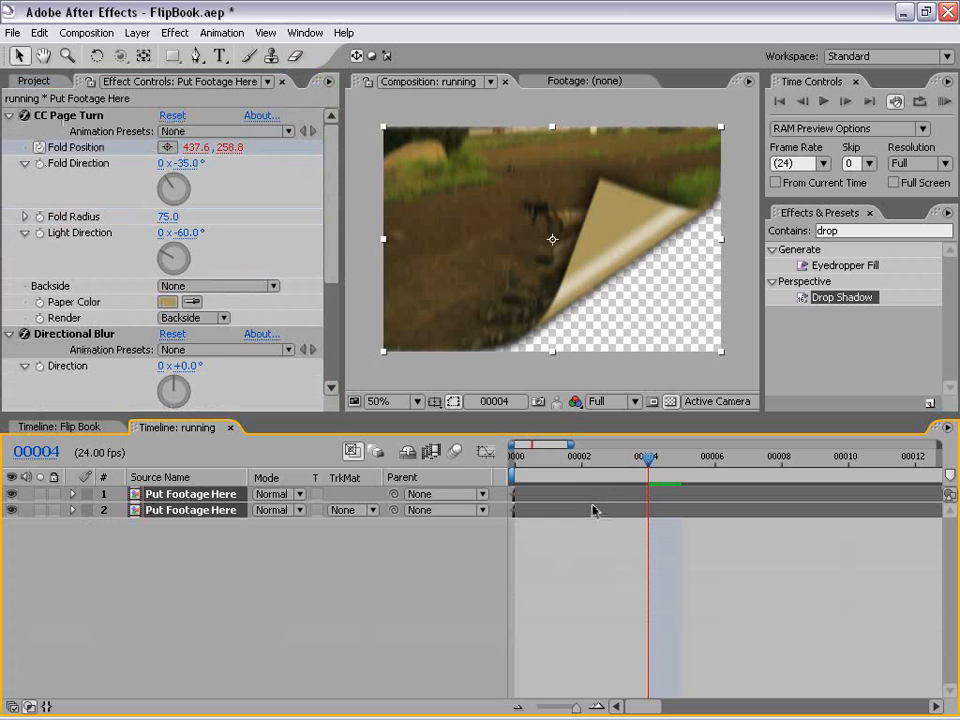
key(u)
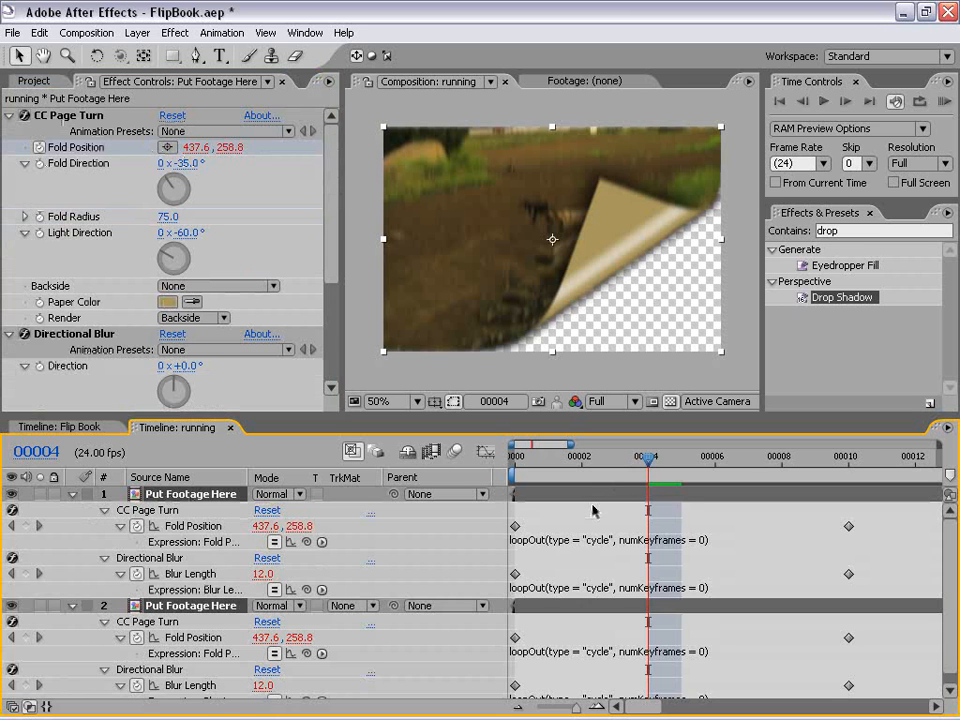
drag(606, 415, 602, 345)
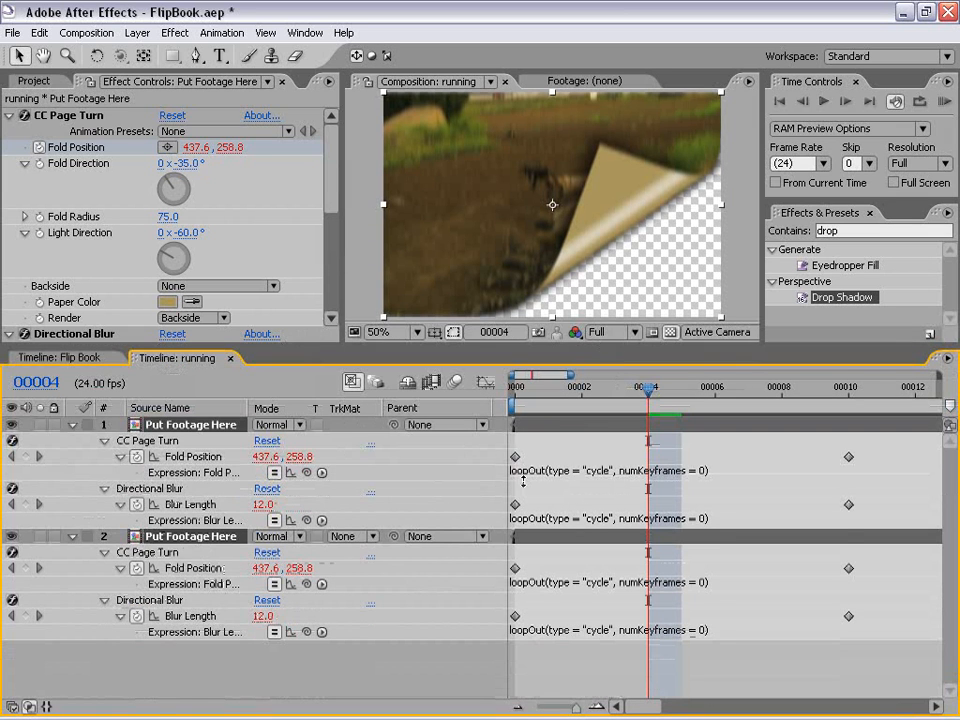
drag(874, 452, 562, 603)
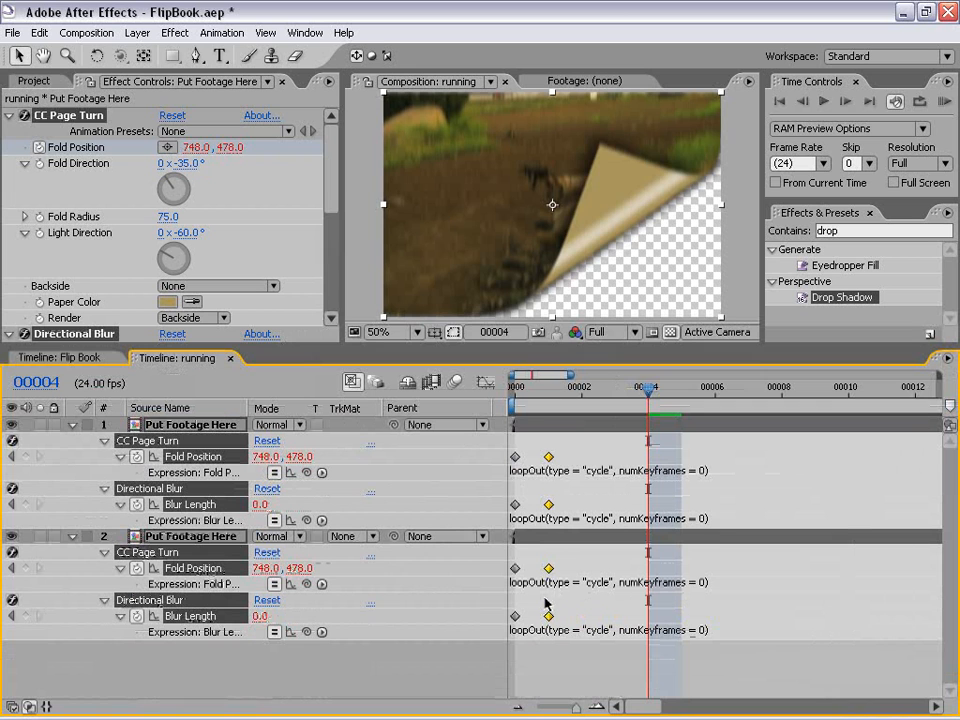
click(516, 398)
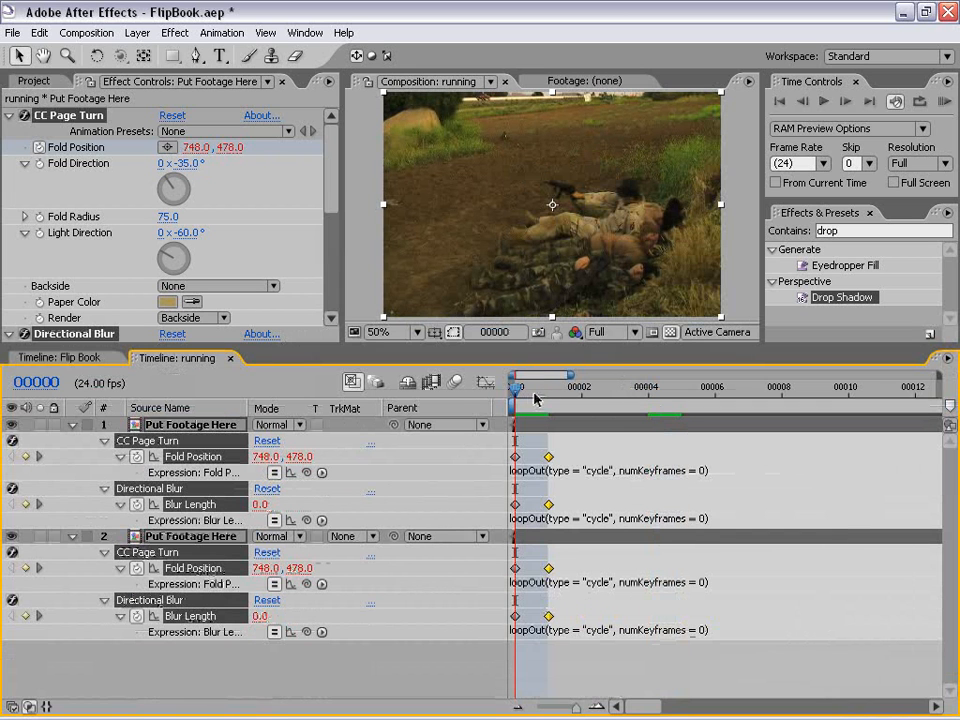
Check the looping page turn at frames 1 and 2, and review the project's display style settings
click(550, 396)
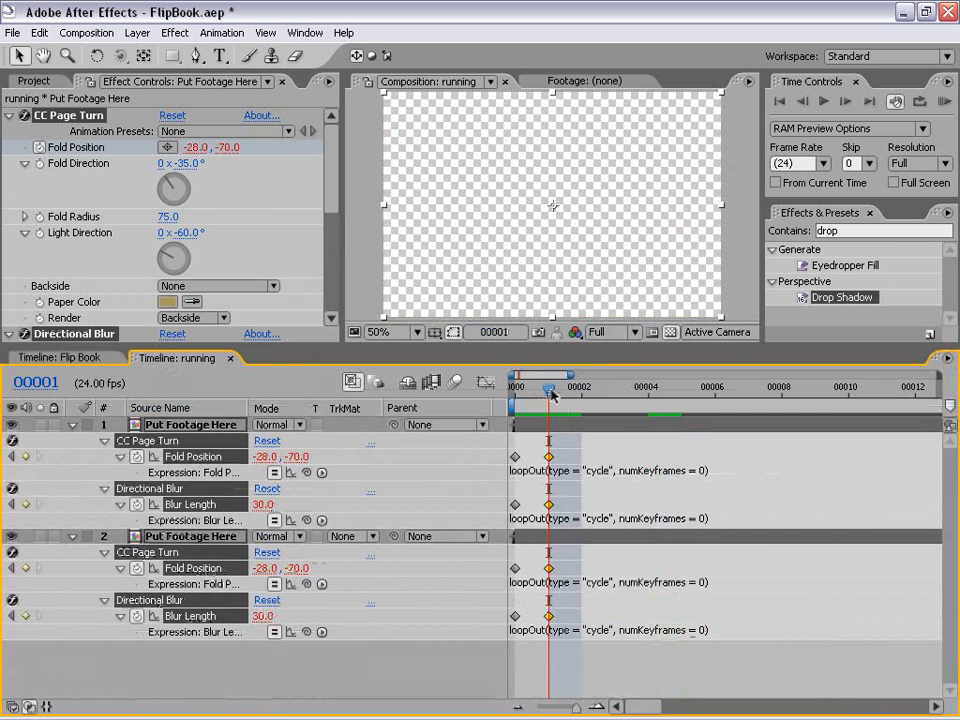
drag(551, 396, 581, 396)
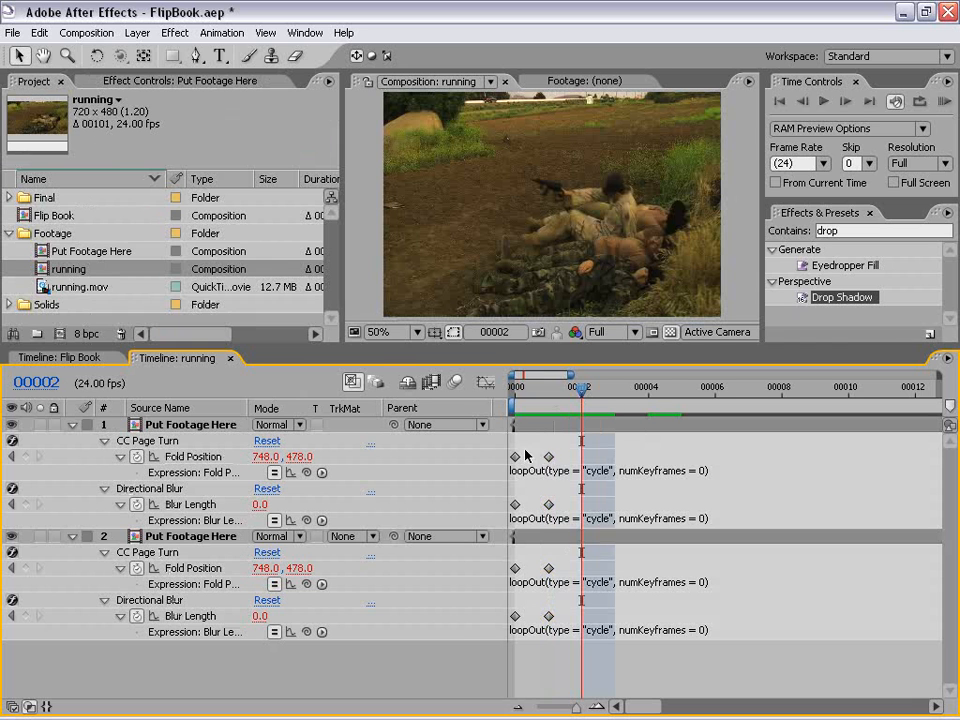
click(12, 32)
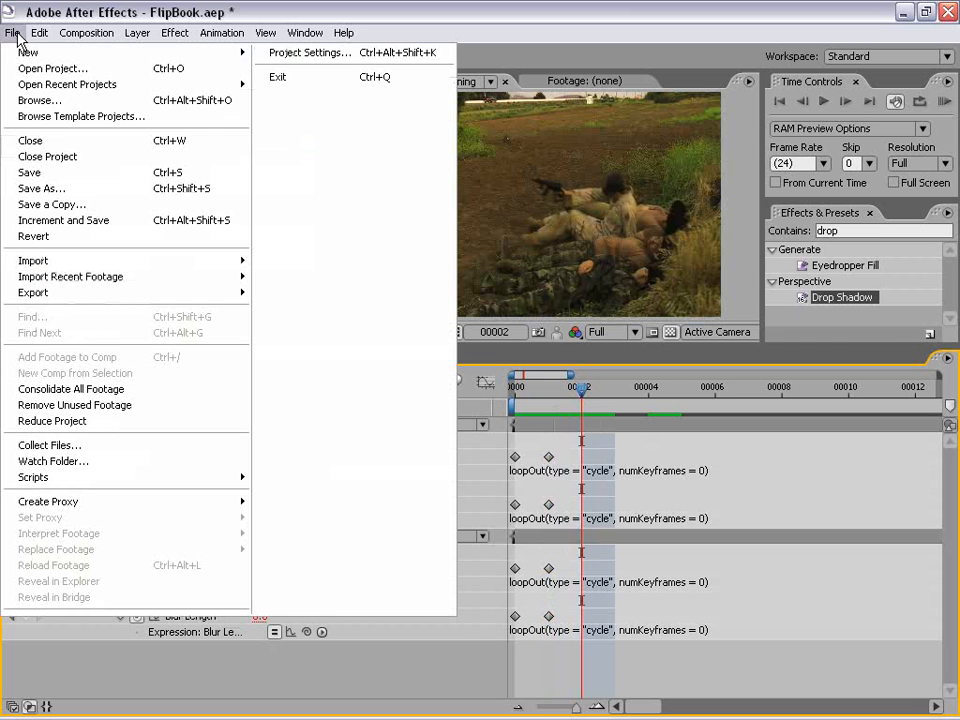
click(318, 55)
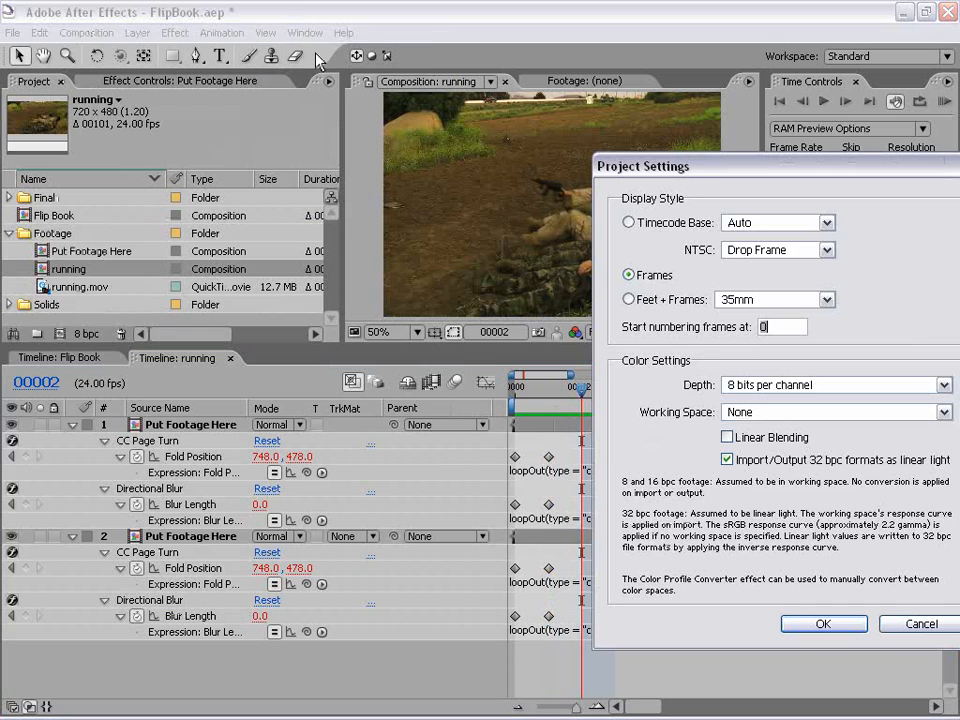
drag(713, 167, 479, 173)
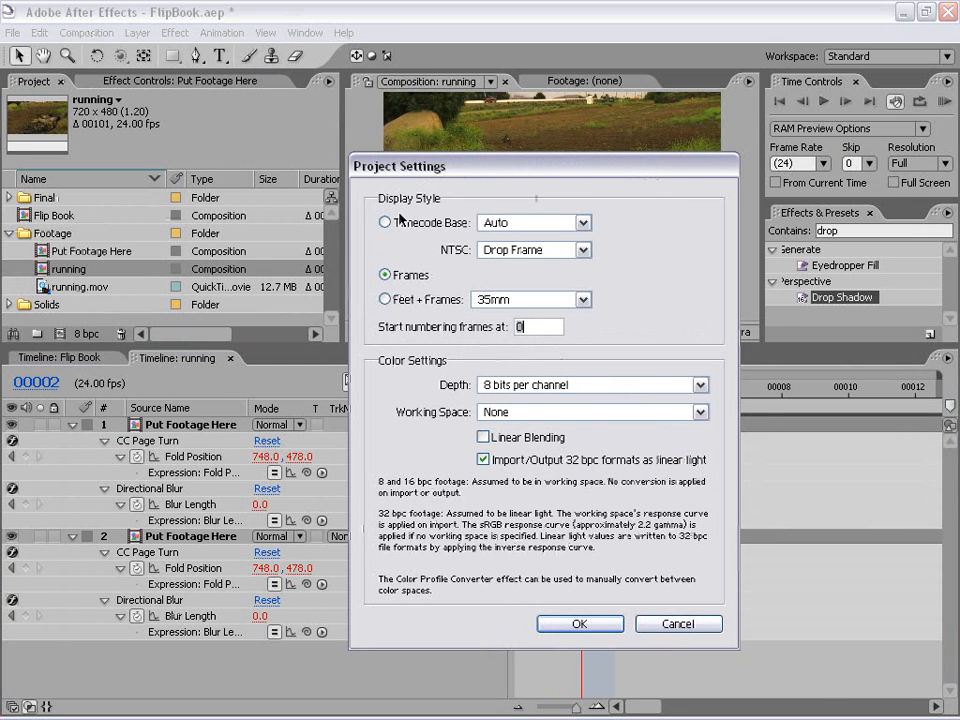
click(579, 624)
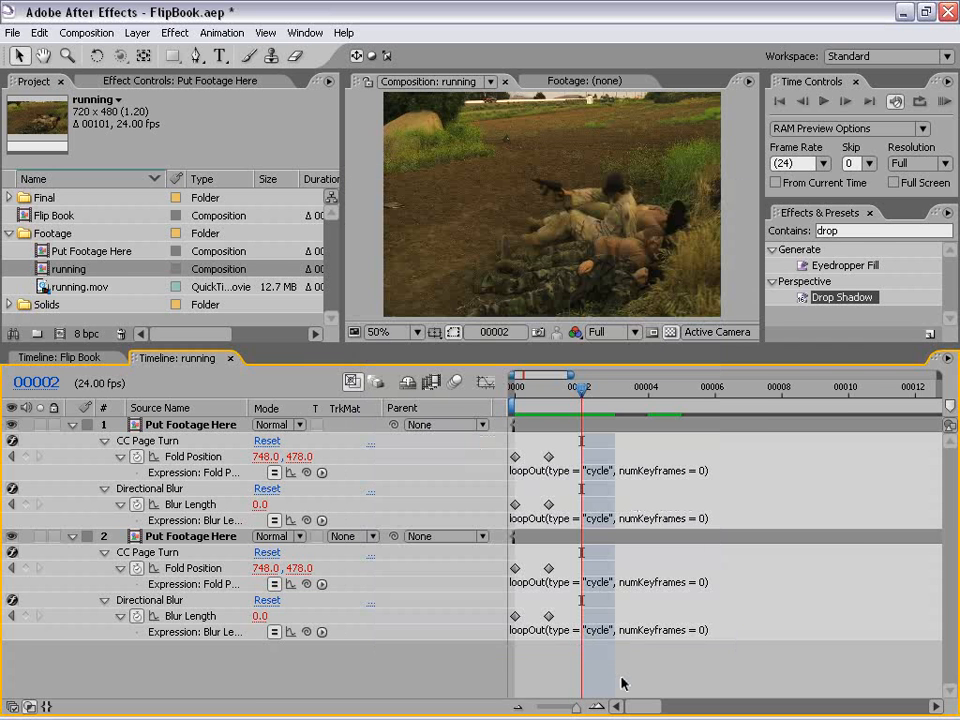
Collapse both Put Footage Here layers and enlarge the project and composition area above the timeline
click(72, 424)
click(72, 440)
drag(141, 346, 122, 431)
click(122, 398)
click(183, 447)
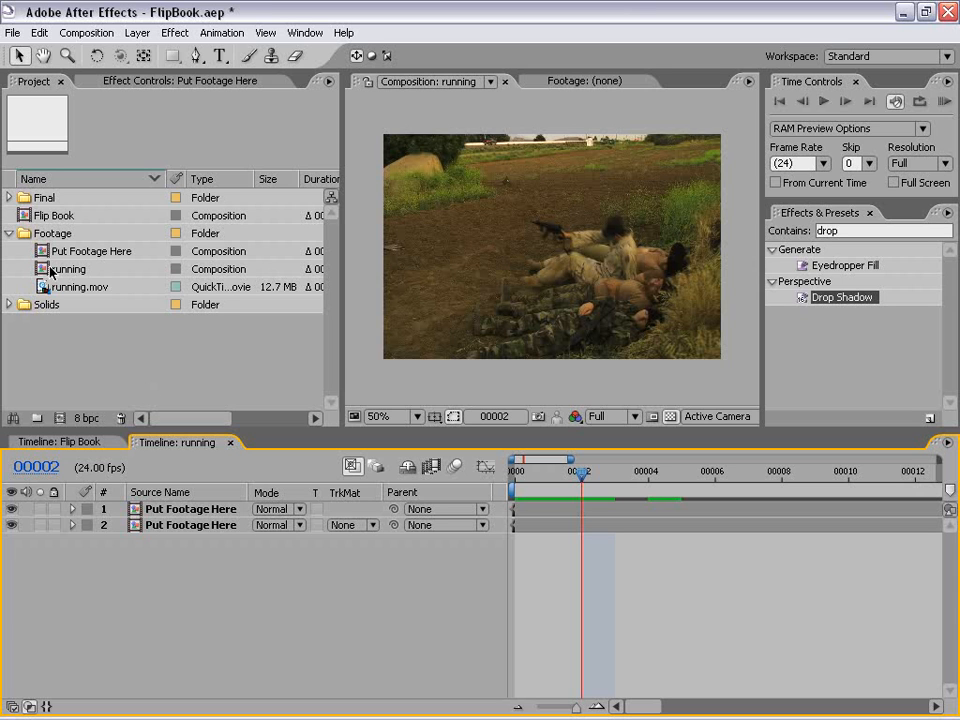
Rename the running composition as First
click(68, 270)
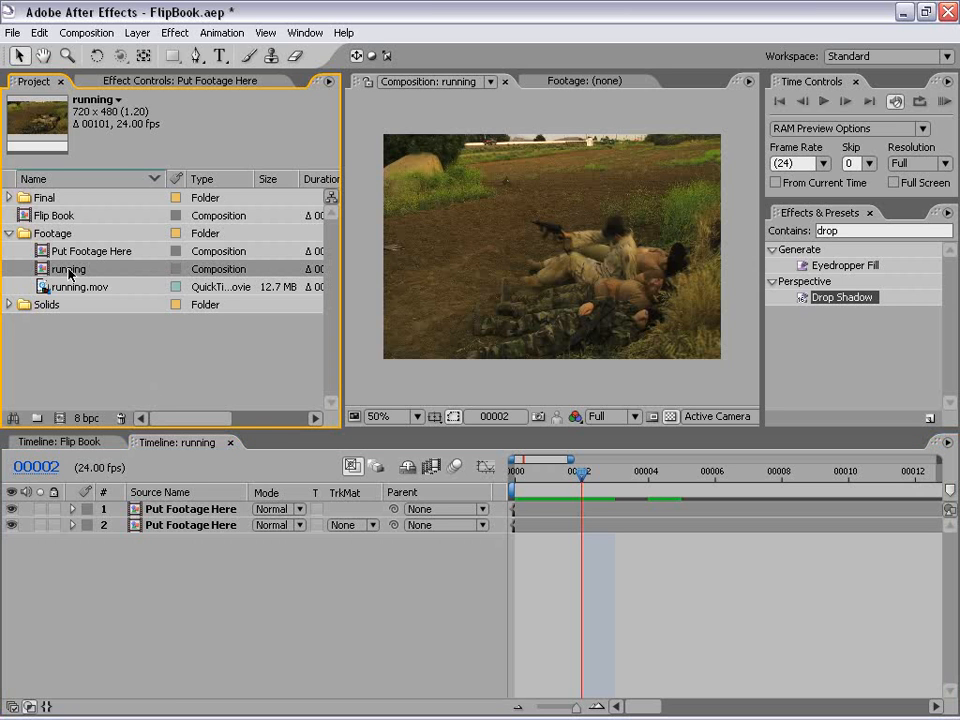
click(68, 270)
text(First)
click(75, 368)
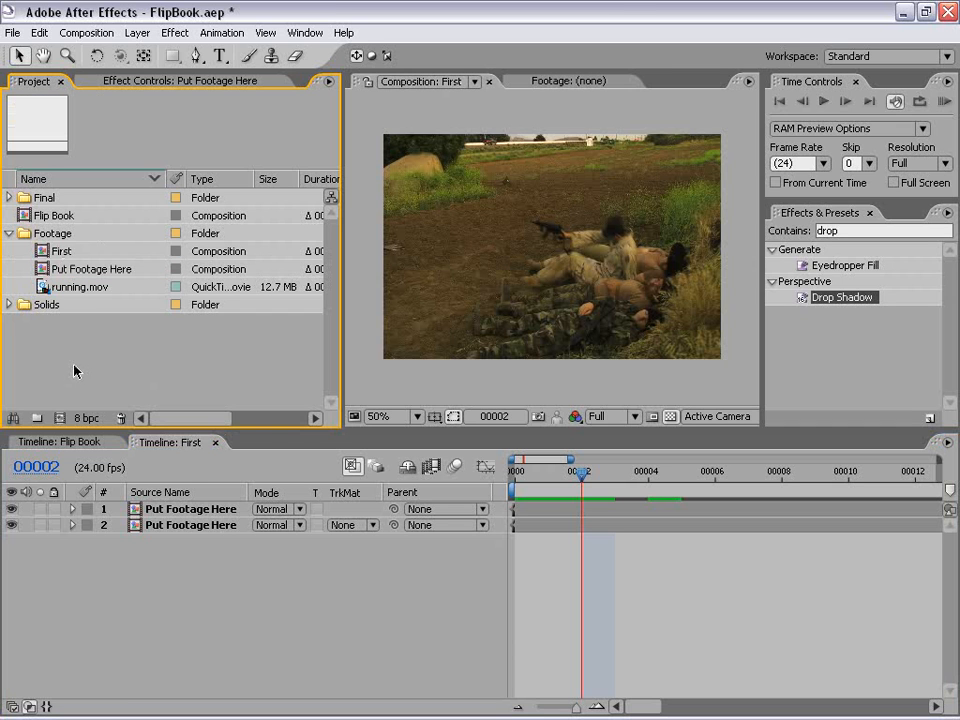
Create a new composition from the First composition
click(648, 606)
click(118, 376)
click(45, 251)
drag(45, 251, 62, 424)
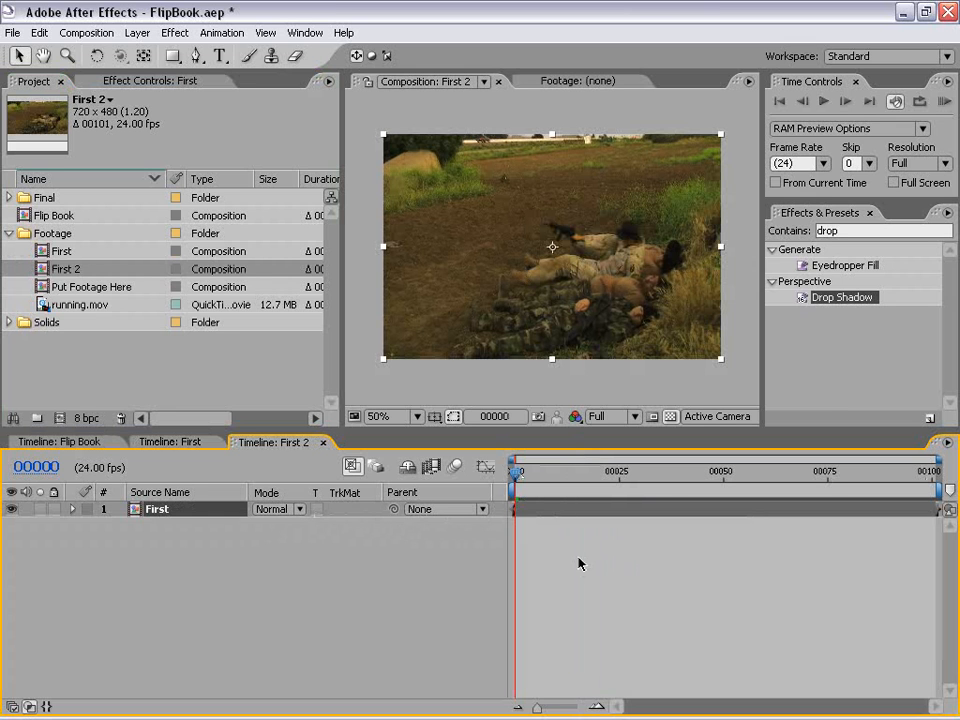
click(490, 551)
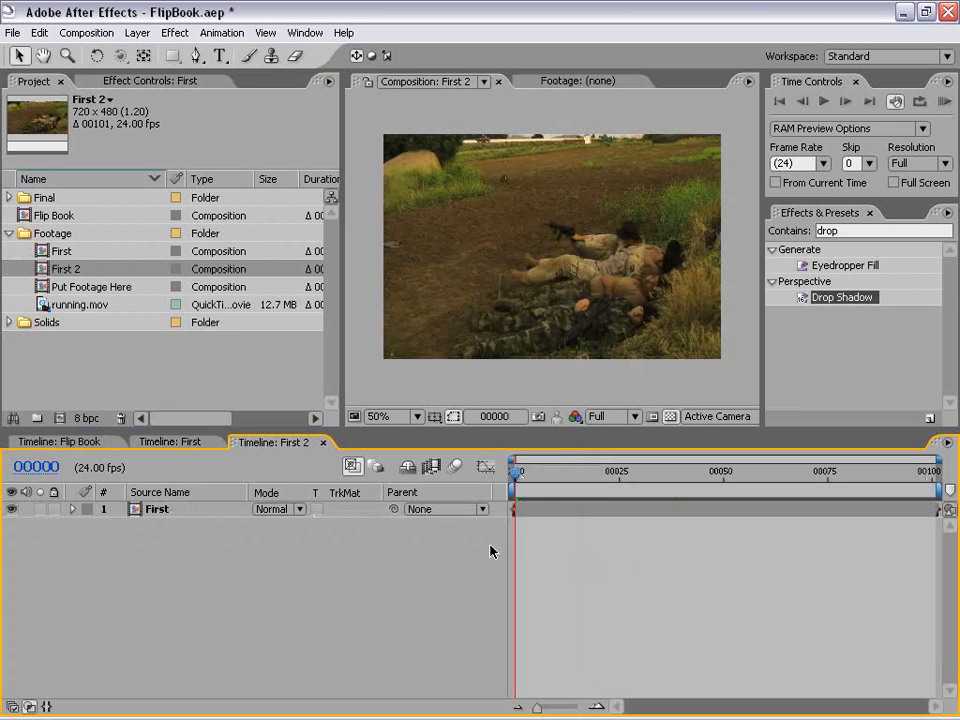
Copy the lower Put Footage Here layer from First, paste it into First 2 and give it a Gold label
click(196, 447)
click(173, 528)
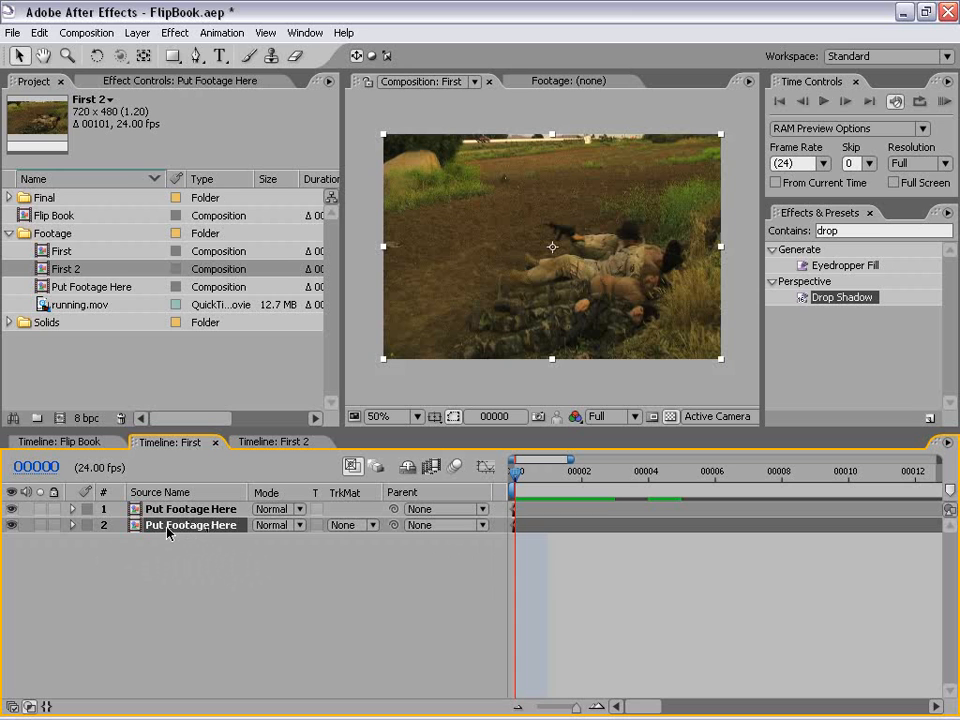
click(40, 32)
click(60, 143)
click(280, 448)
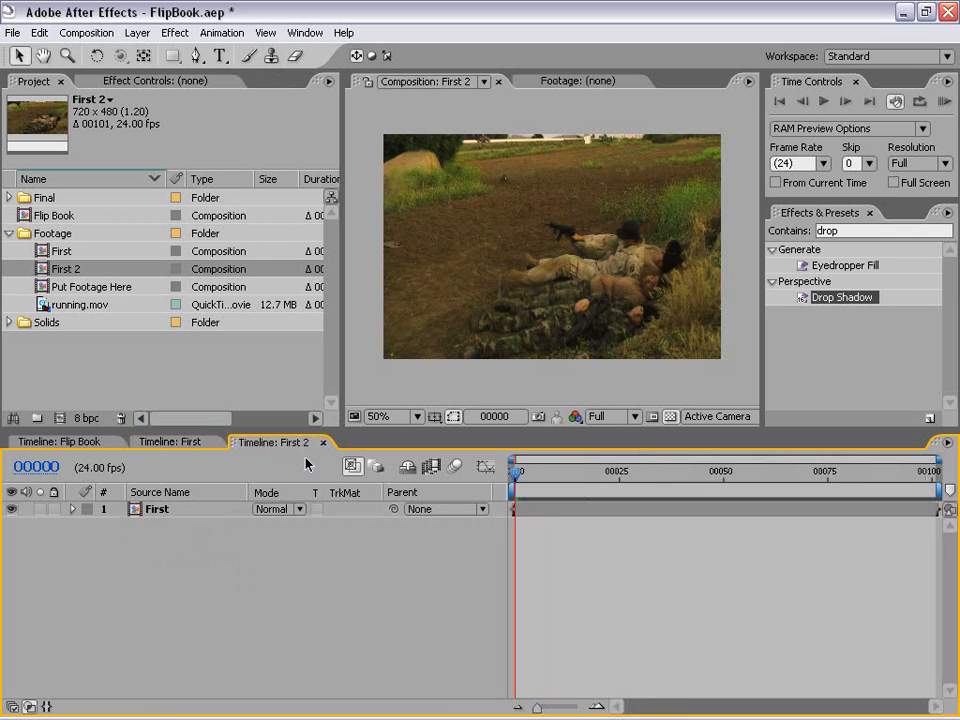
click(39, 33)
click(57, 156)
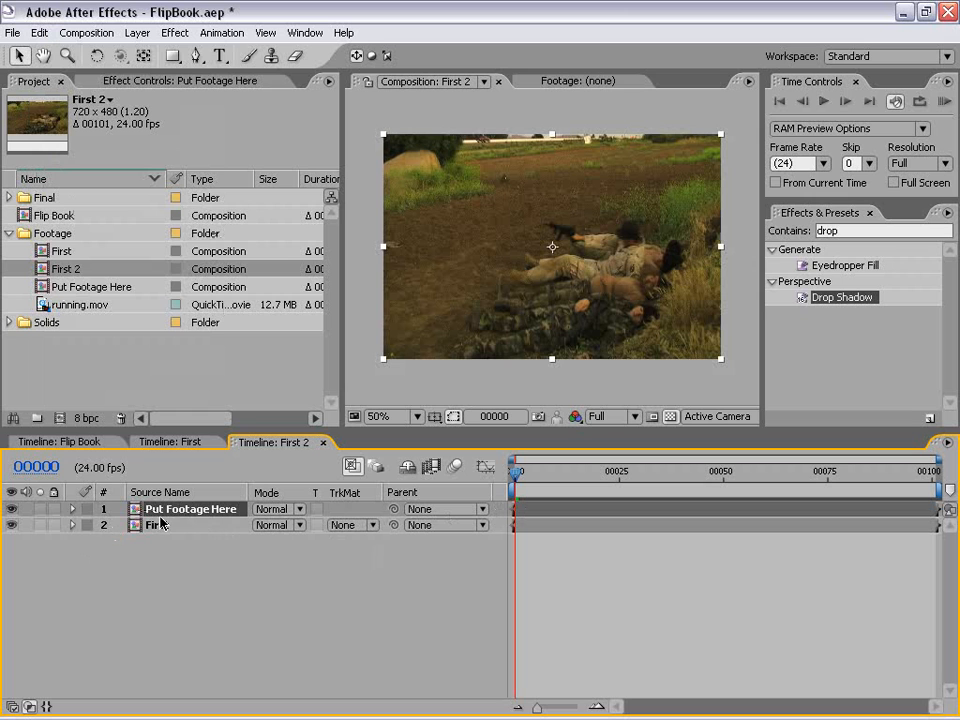
click(87, 511)
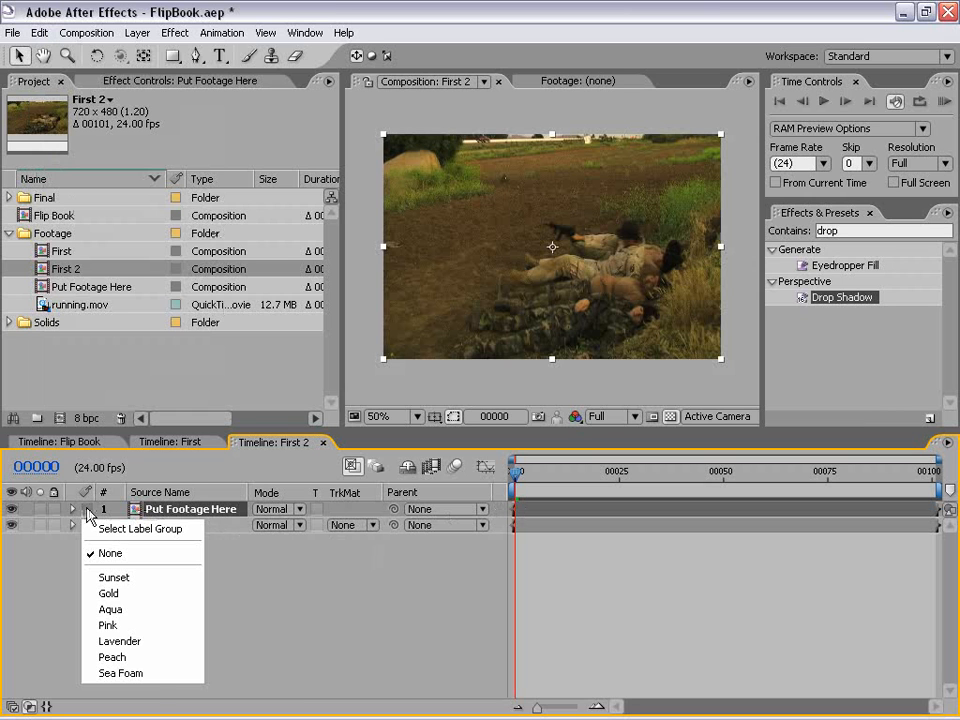
click(104, 594)
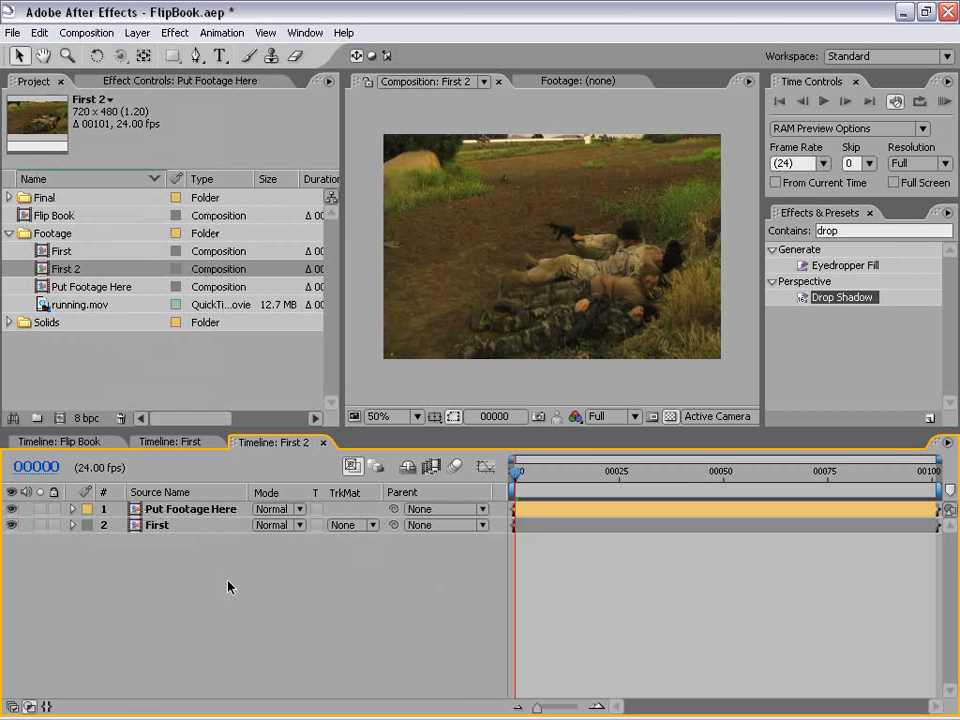
Shift the First layer in time so that it starts at frame 1
click(163, 526)
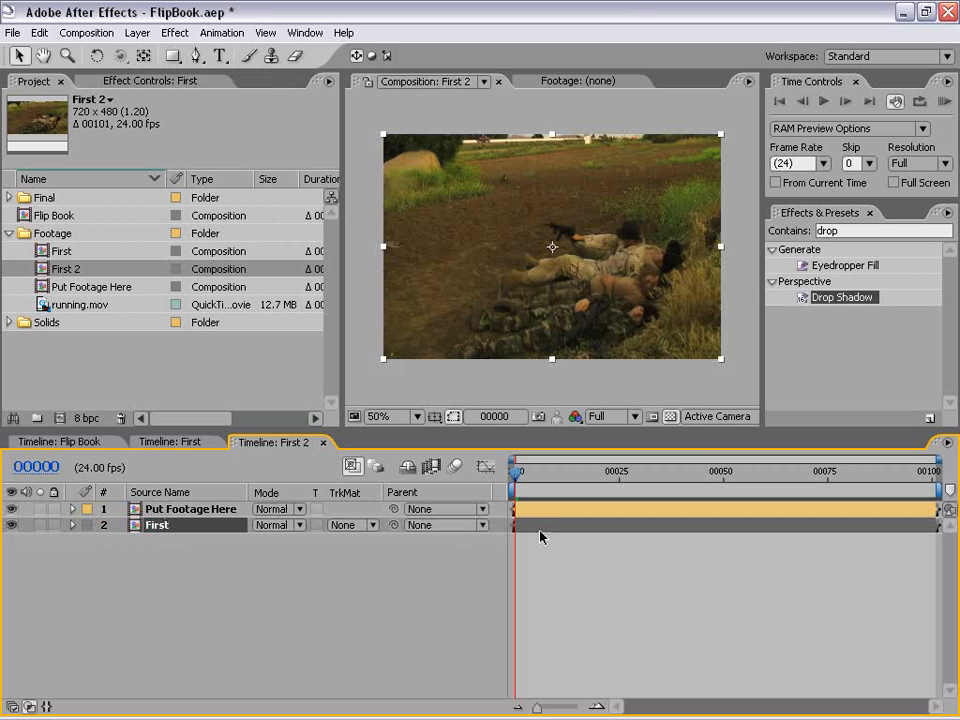
key(equal)
key(equal)
key(equal)
key(equal)
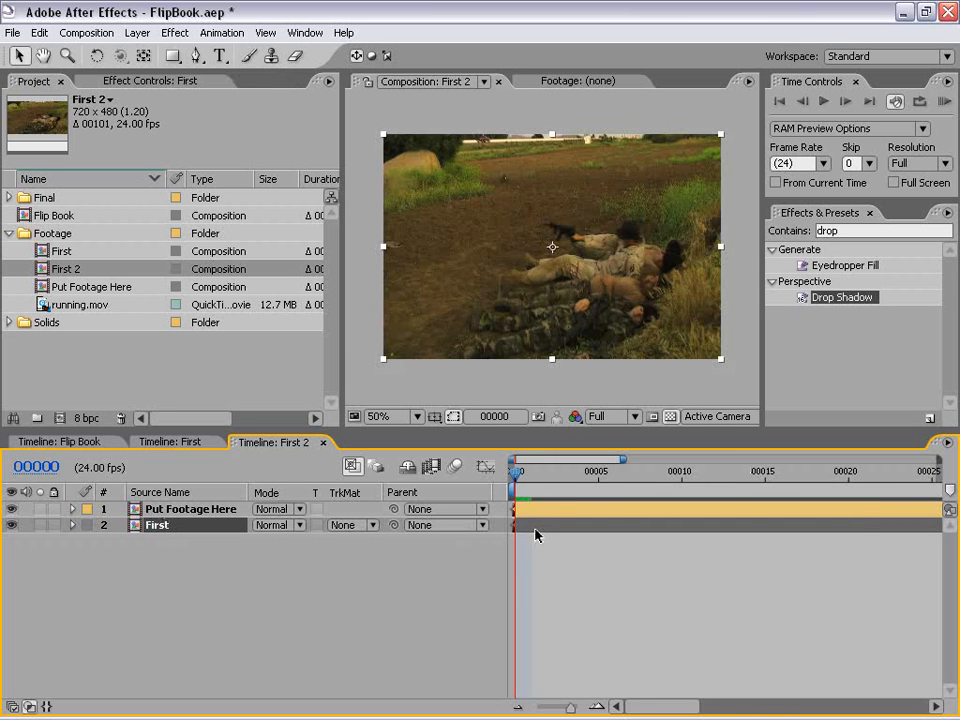
drag(536, 532, 557, 527)
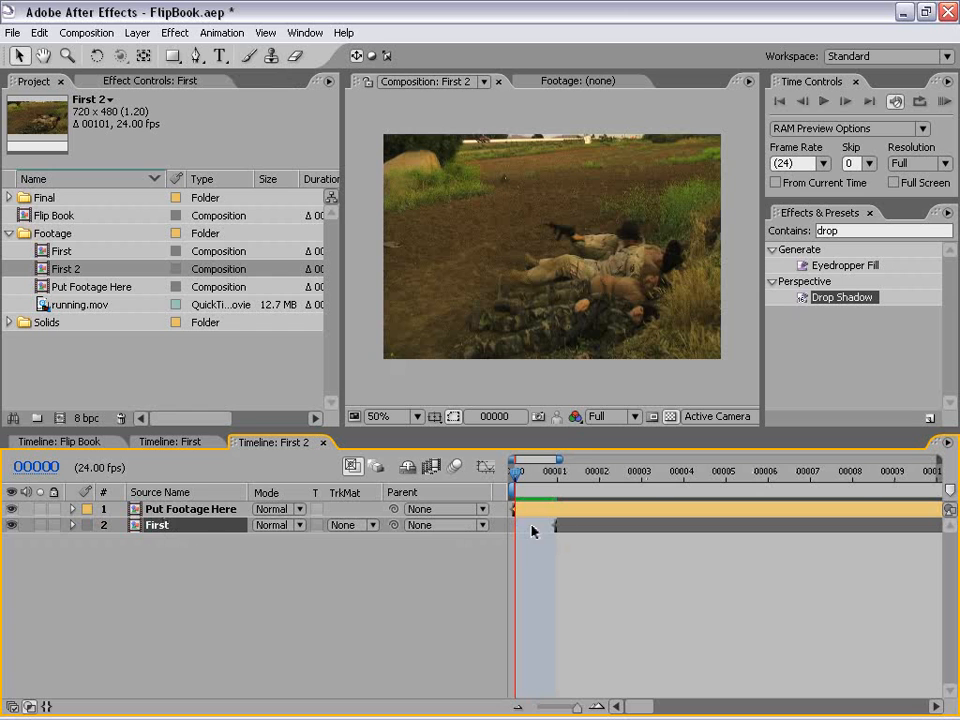
Place the Put Footage Here layer beneath the First layer in First 2
click(176, 514)
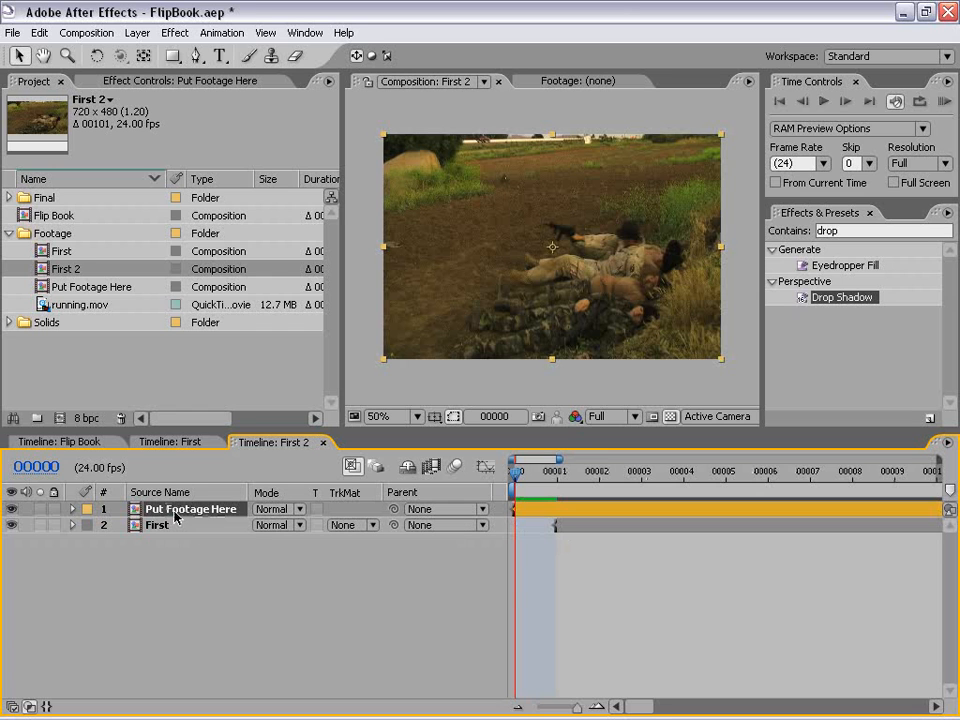
click(146, 443)
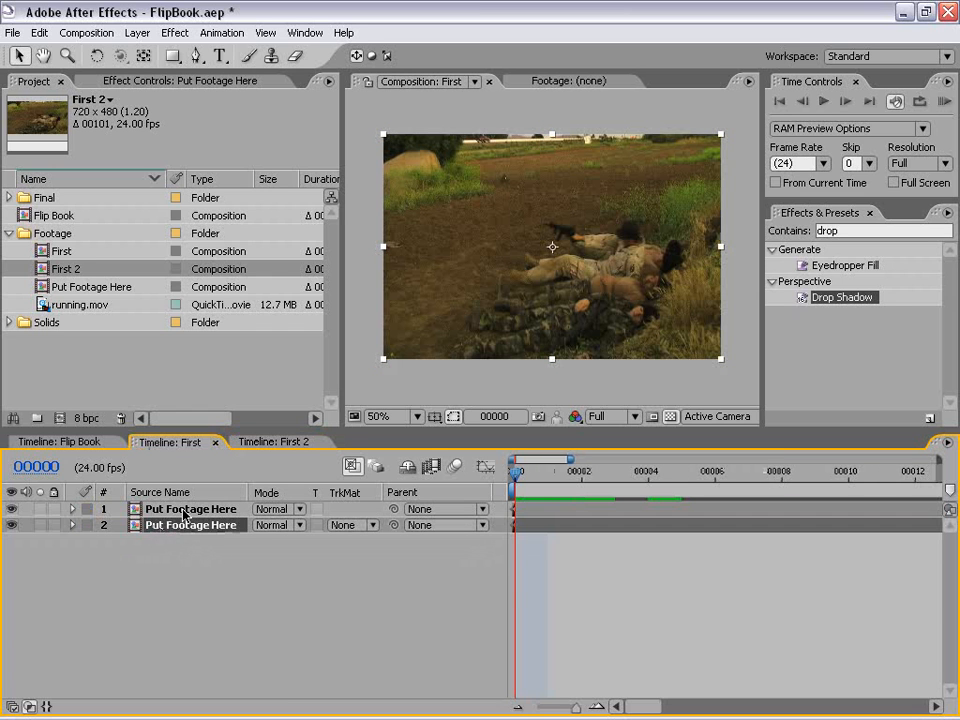
click(258, 442)
mouse_move(157, 517)
mouse_down()
mouse_move(165, 536)
mouse_move(157, 531)
mouse_up()
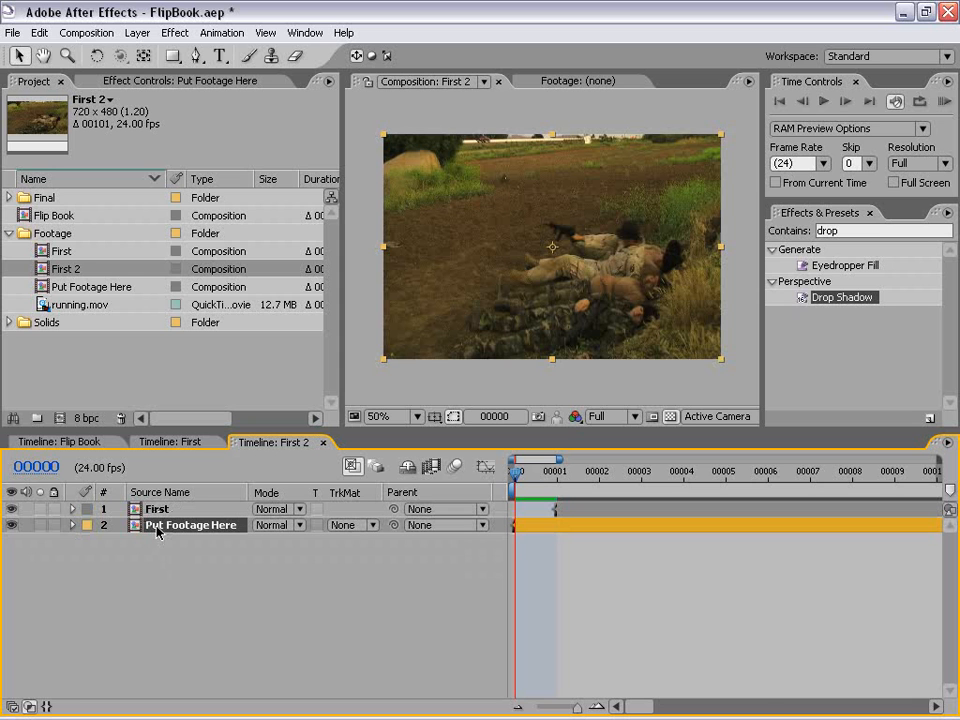
Collapse and disable the CC Page Turn, Directional Blur and Drop Shadow effects on the Put Footage Here layer
click(140, 81)
click(9, 115)
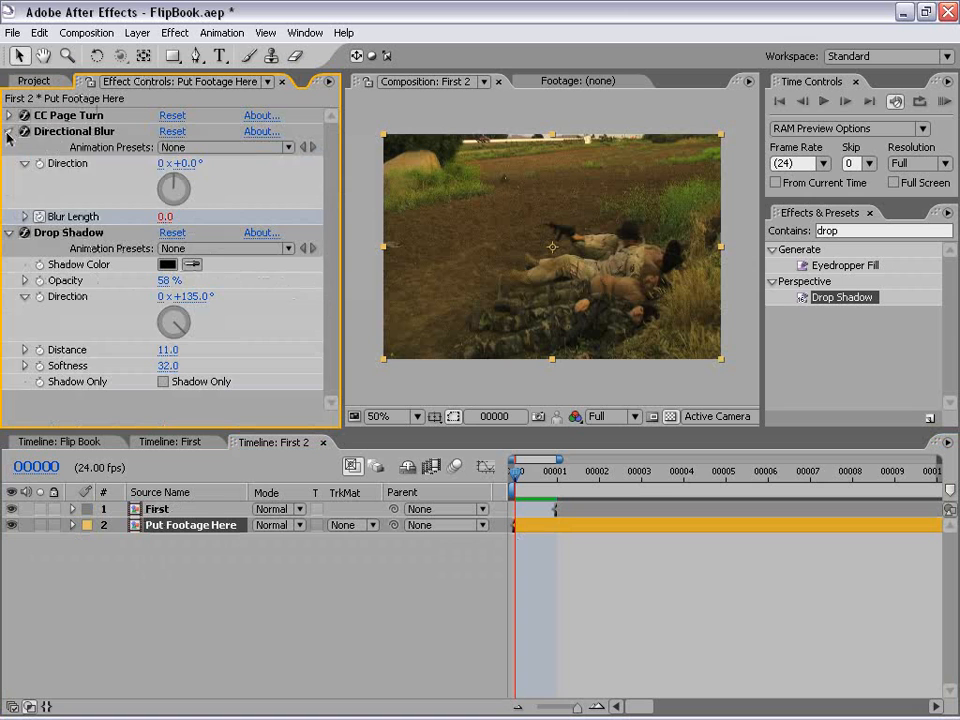
click(9, 131)
click(9, 147)
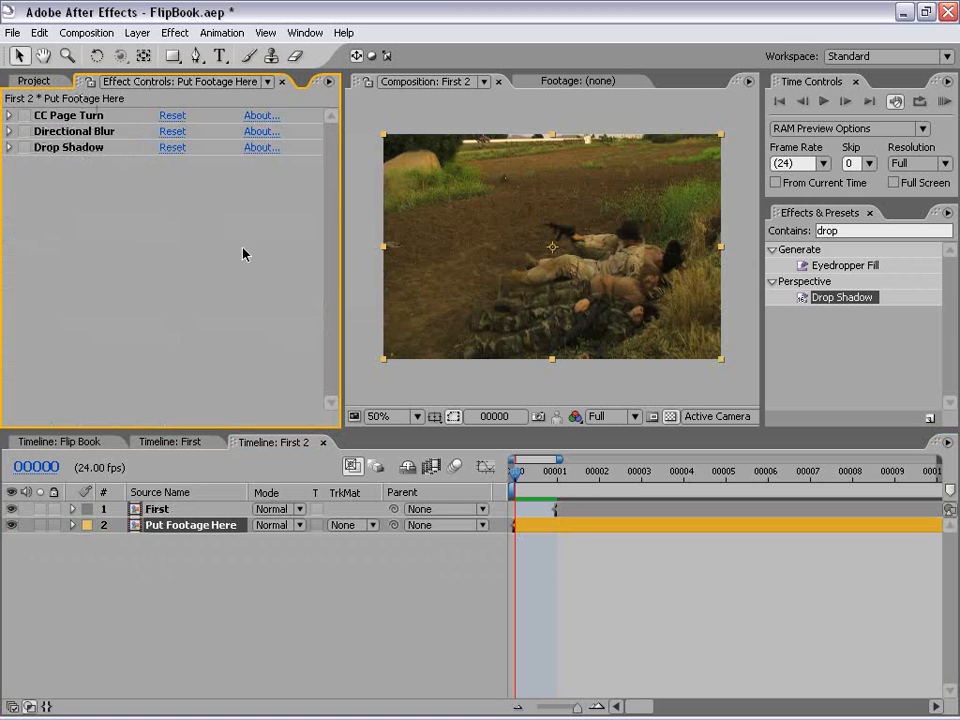
Compare the First layer with the footage beneath it at frames 1 and 5 by toggling First's visibility
click(568, 579)
click(555, 478)
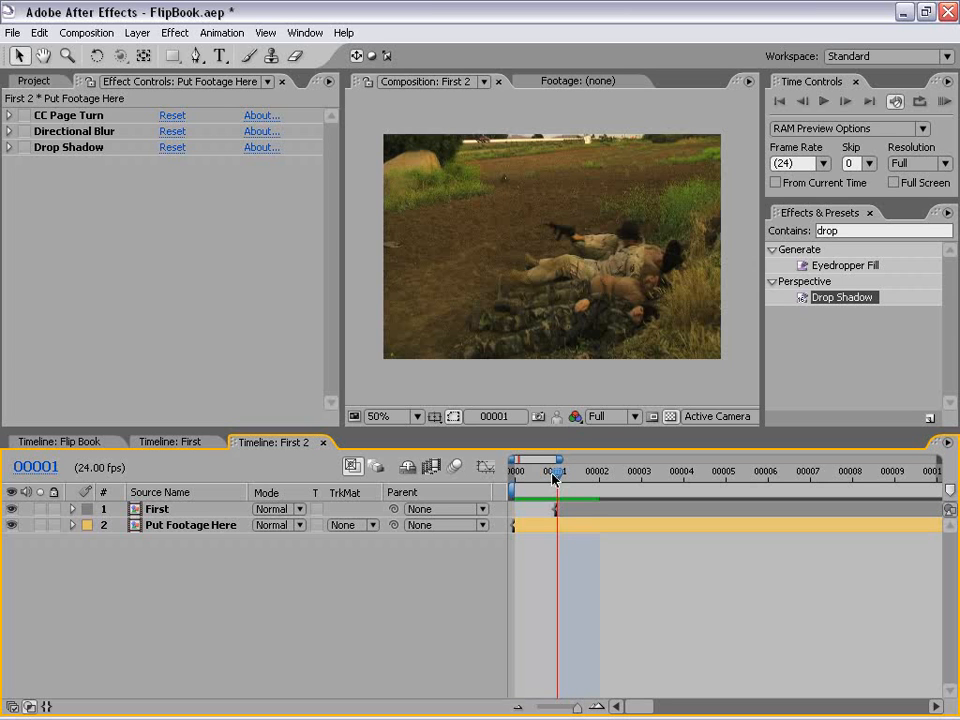
click(574, 508)
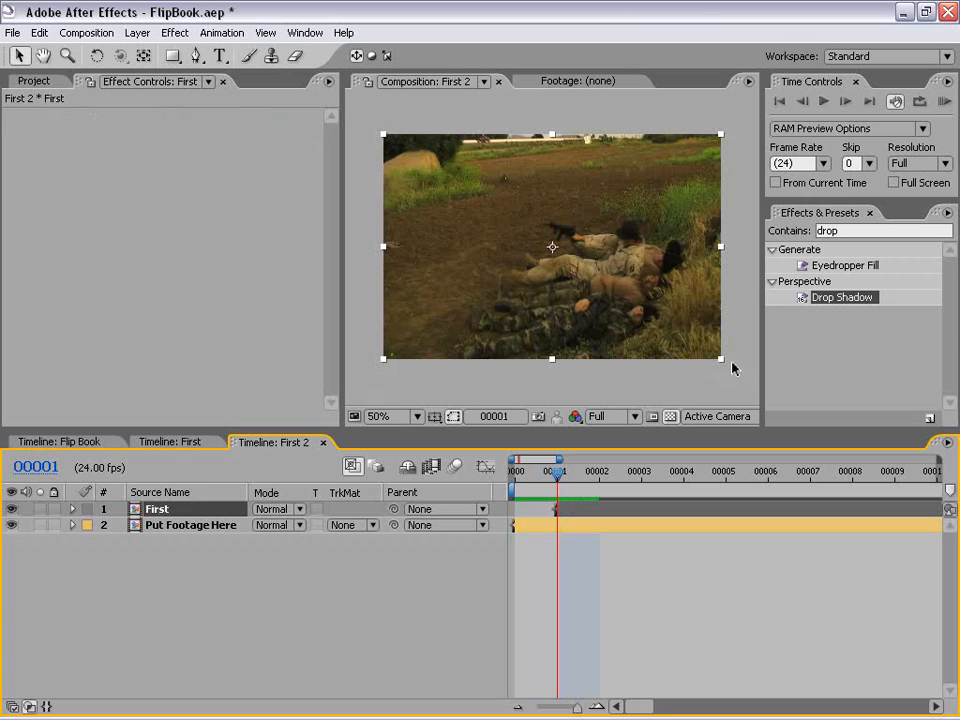
click(11, 509)
click(11, 509)
click(11, 509)
click(11, 509)
drag(608, 476, 726, 476)
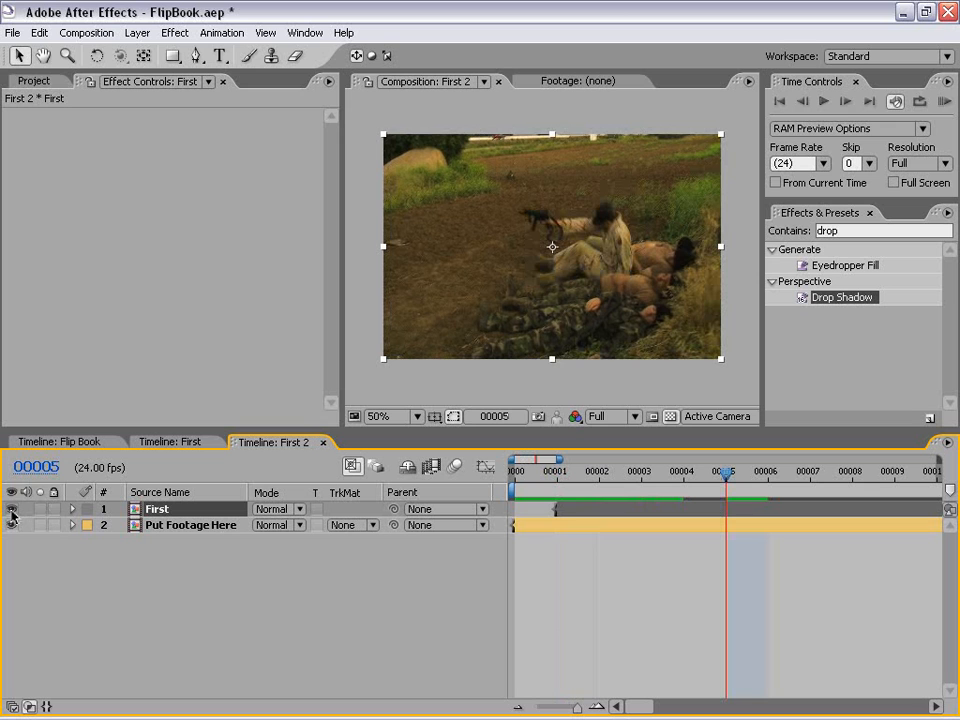
click(11, 509)
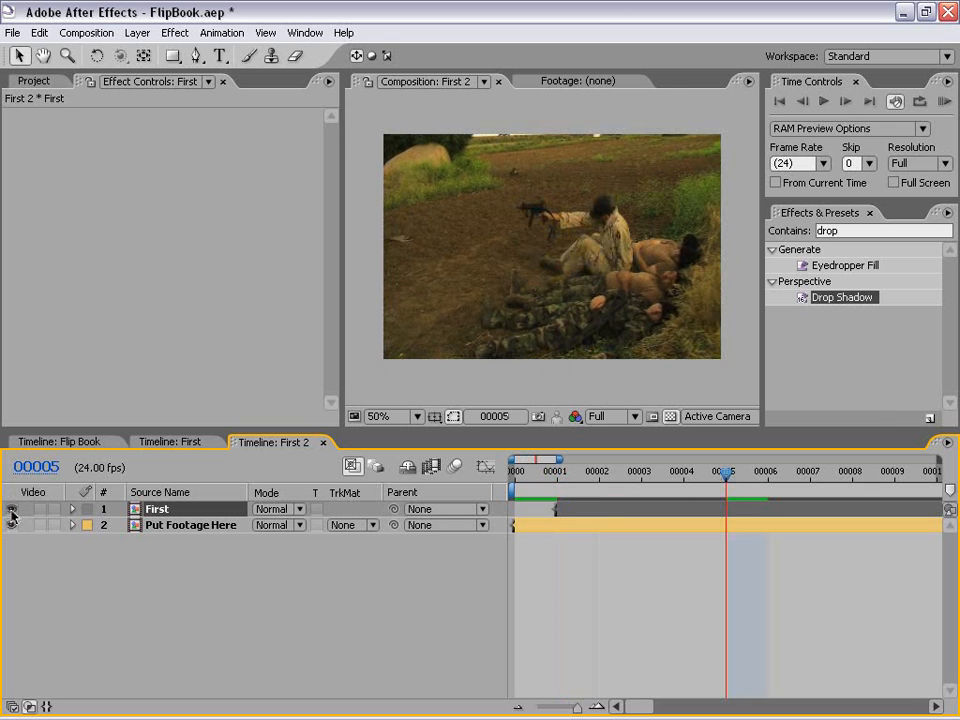
click(11, 509)
click(558, 478)
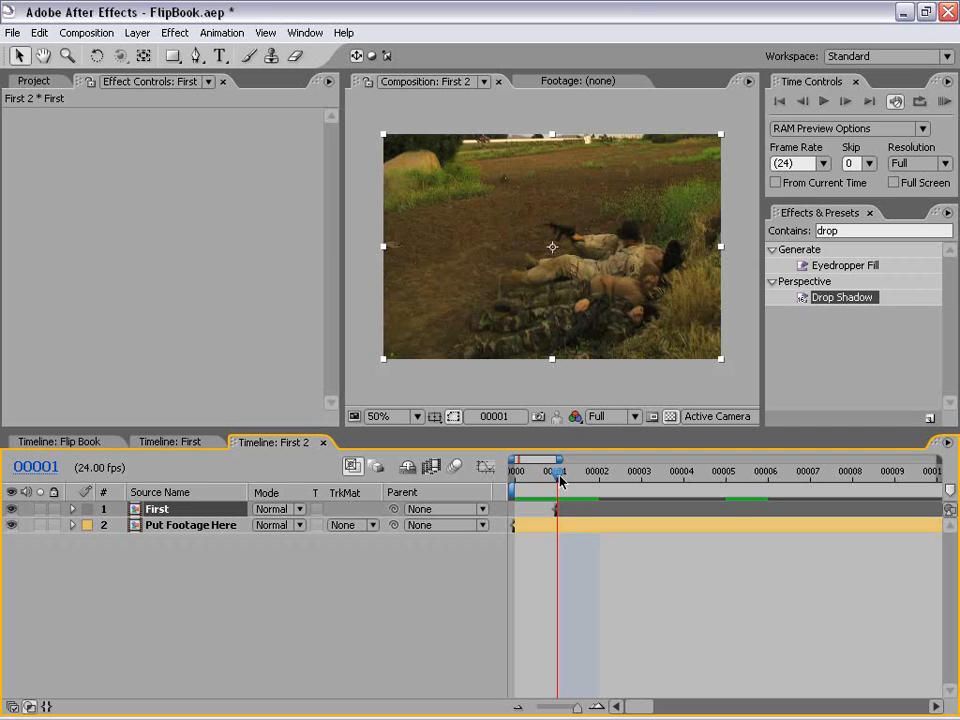
Search the effects for "poste" and apply Posterize Time to the Put Footage Here layer
click(648, 572)
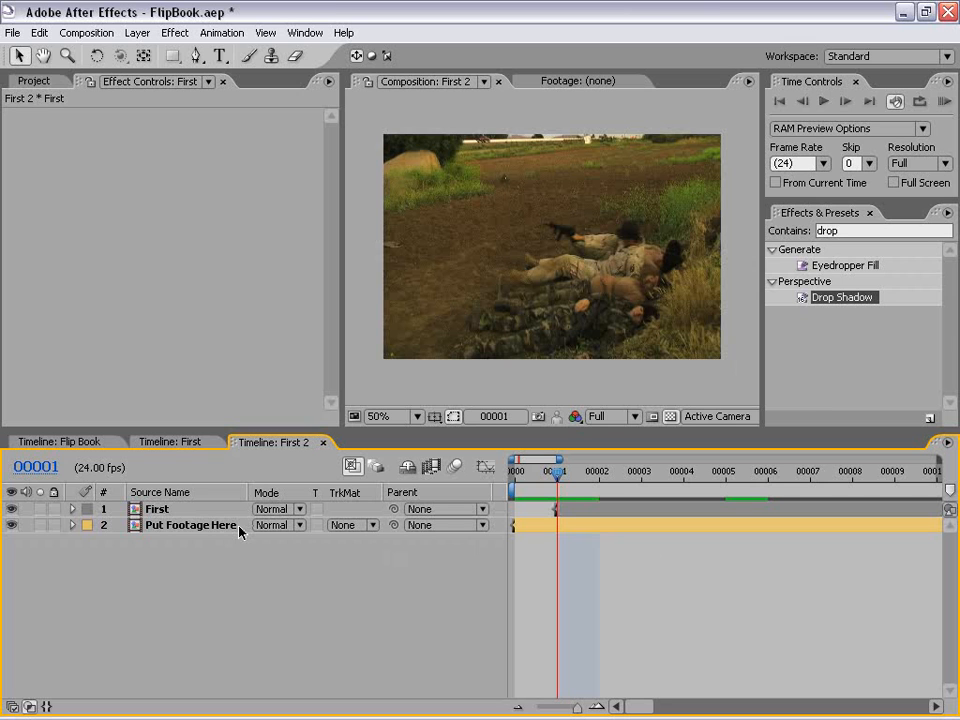
click(161, 526)
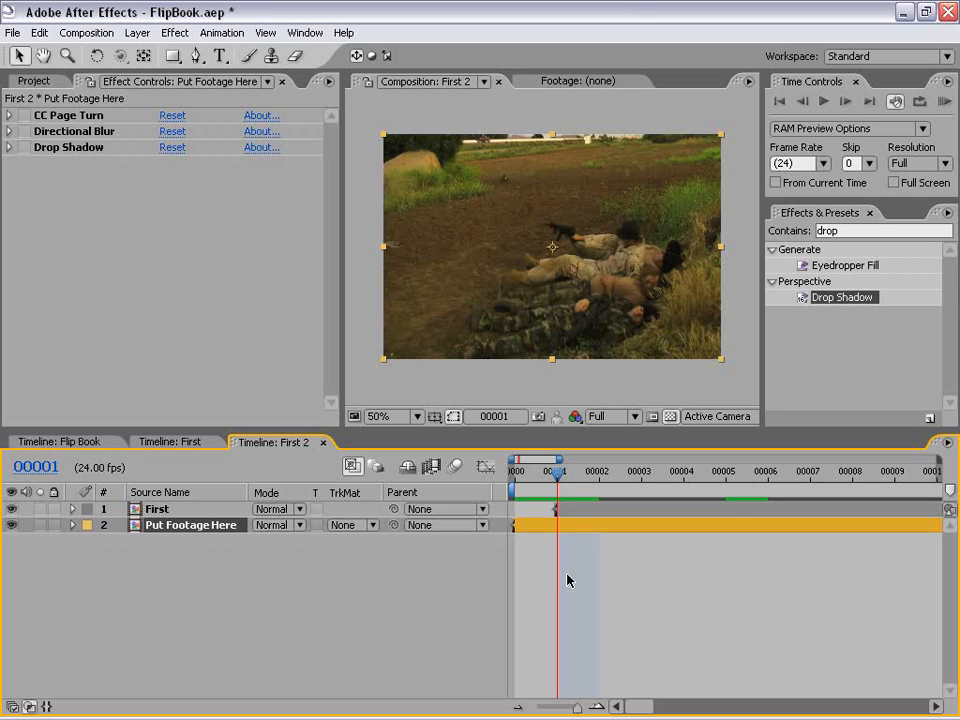
click(782, 242)
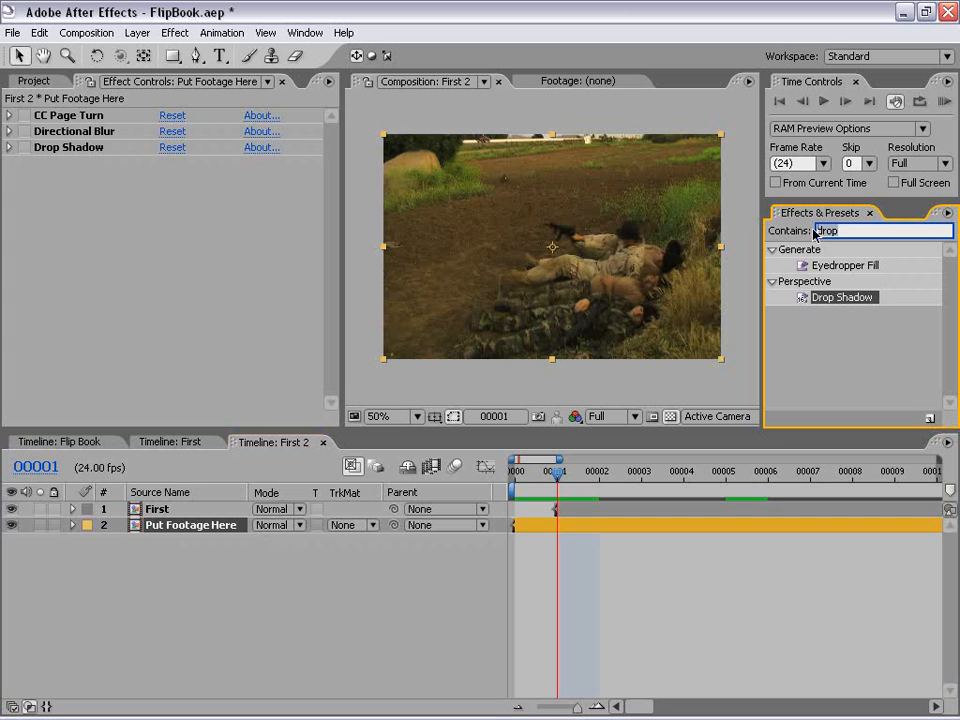
double_click(812, 231)
text(poste)
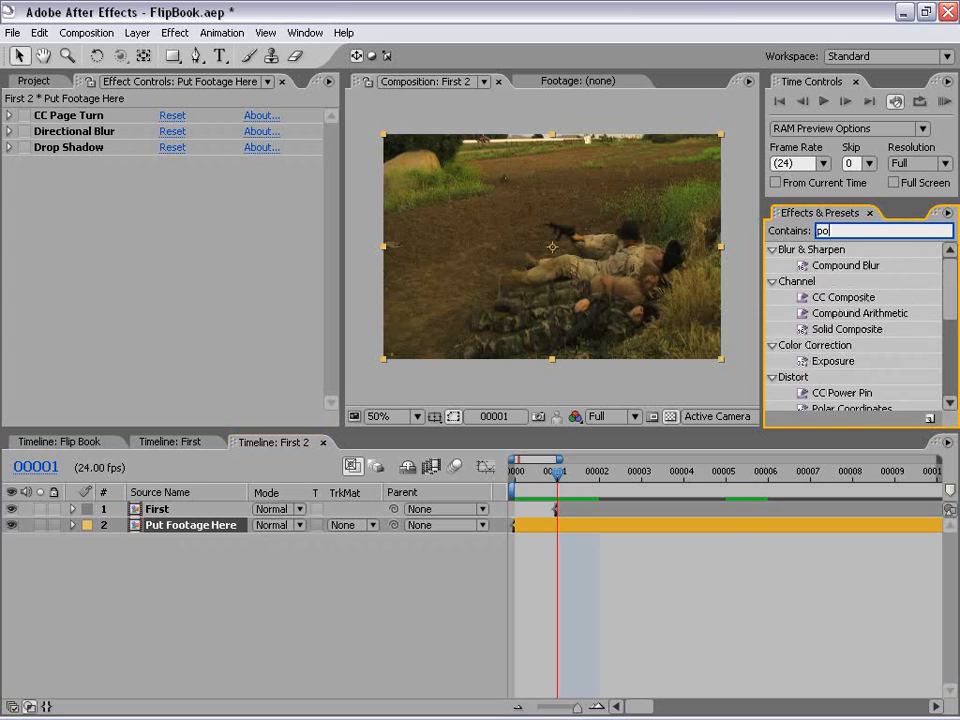
drag(816, 297, 568, 525)
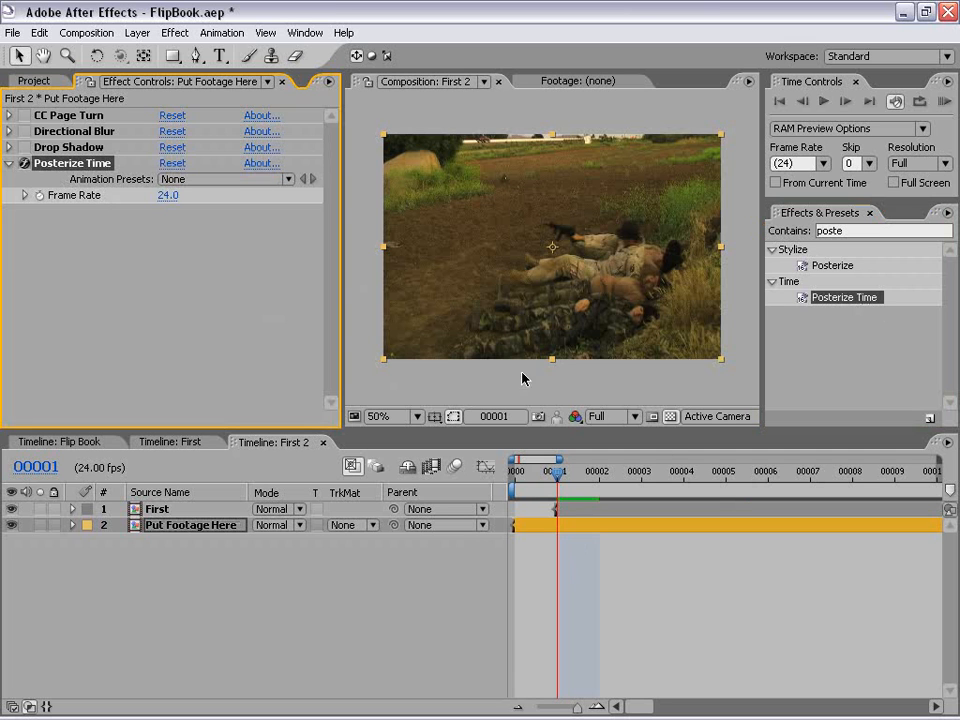
click(676, 623)
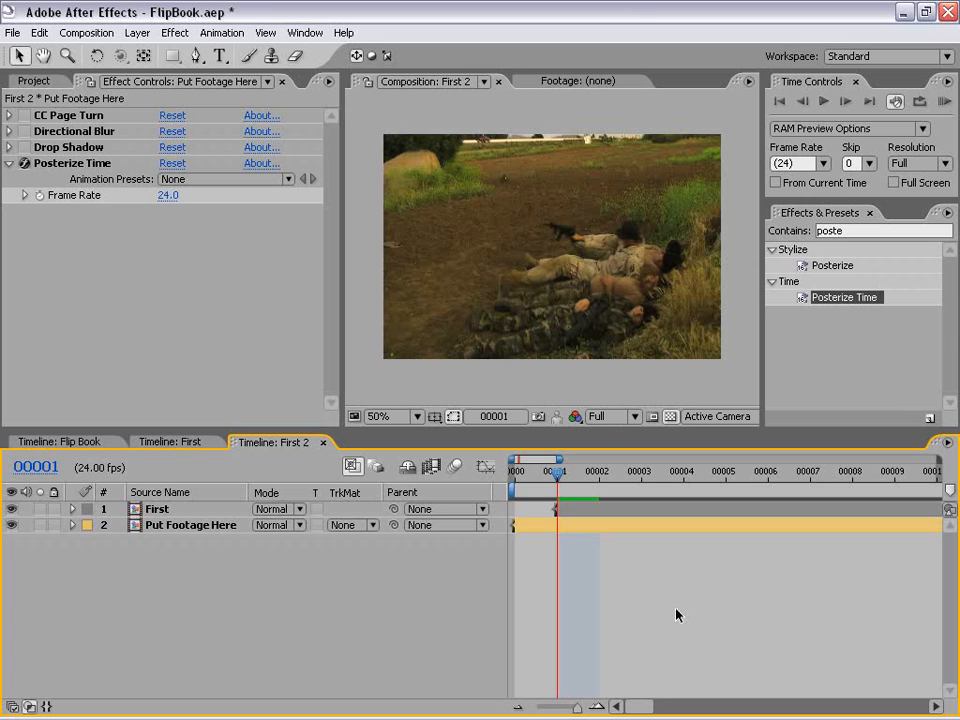
click(60, 165)
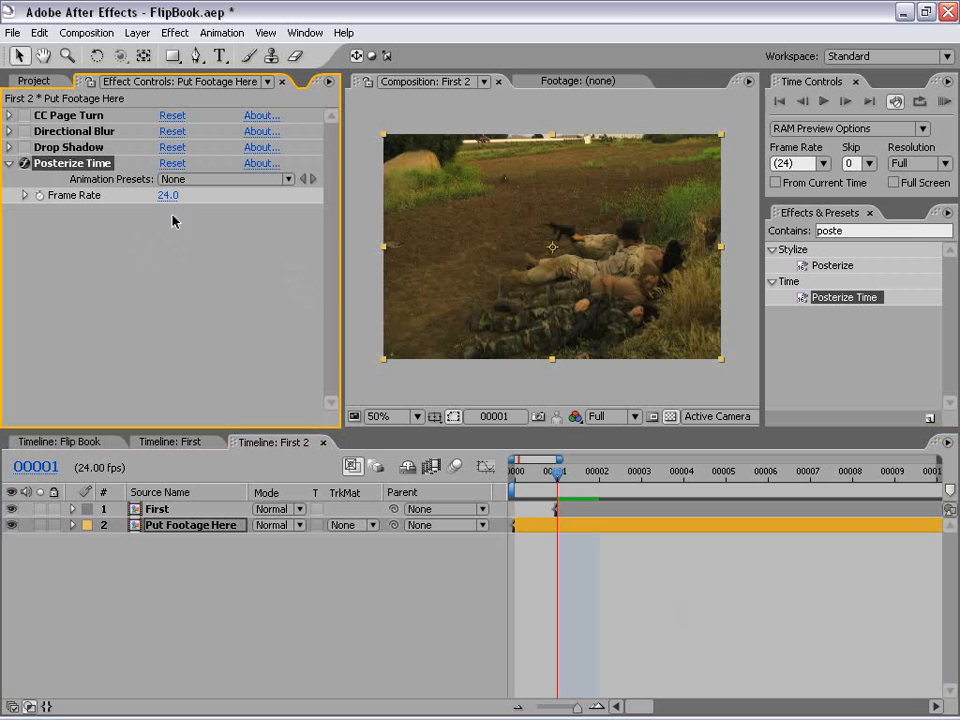
click(592, 598)
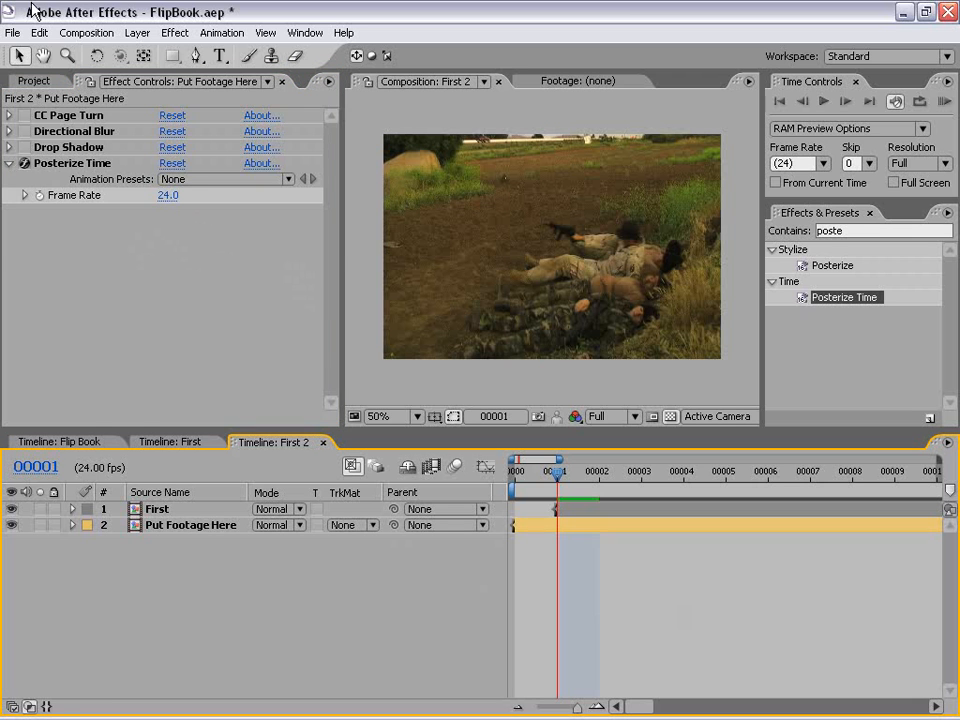
Rename the First 2 composition in the Footage folder to Second
click(33, 81)
click(124, 369)
click(62, 271)
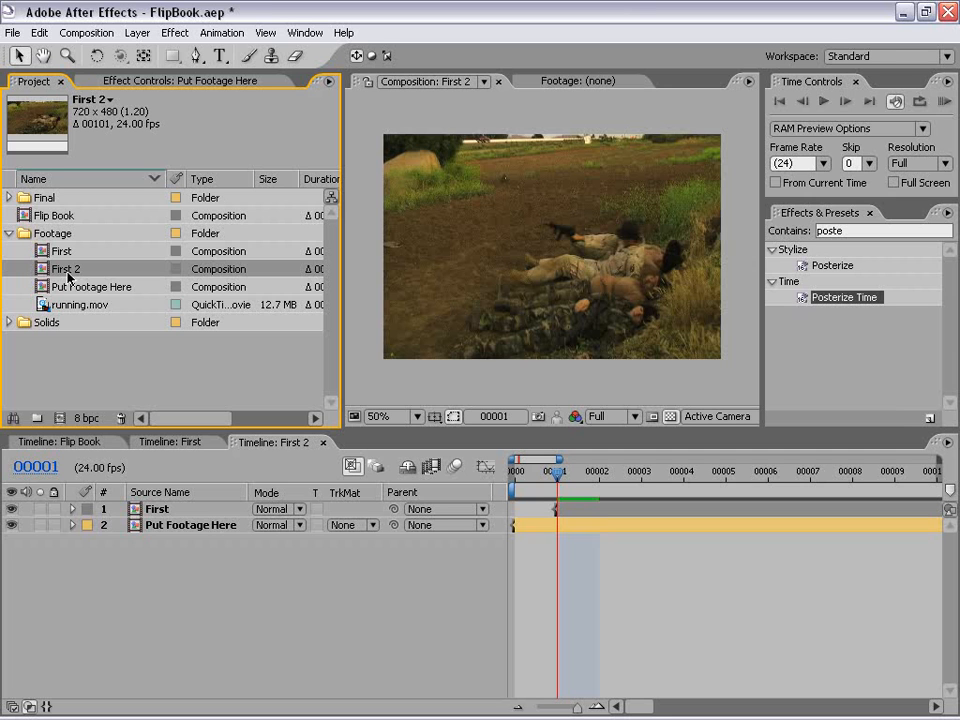
key(Return)
text(Sec)
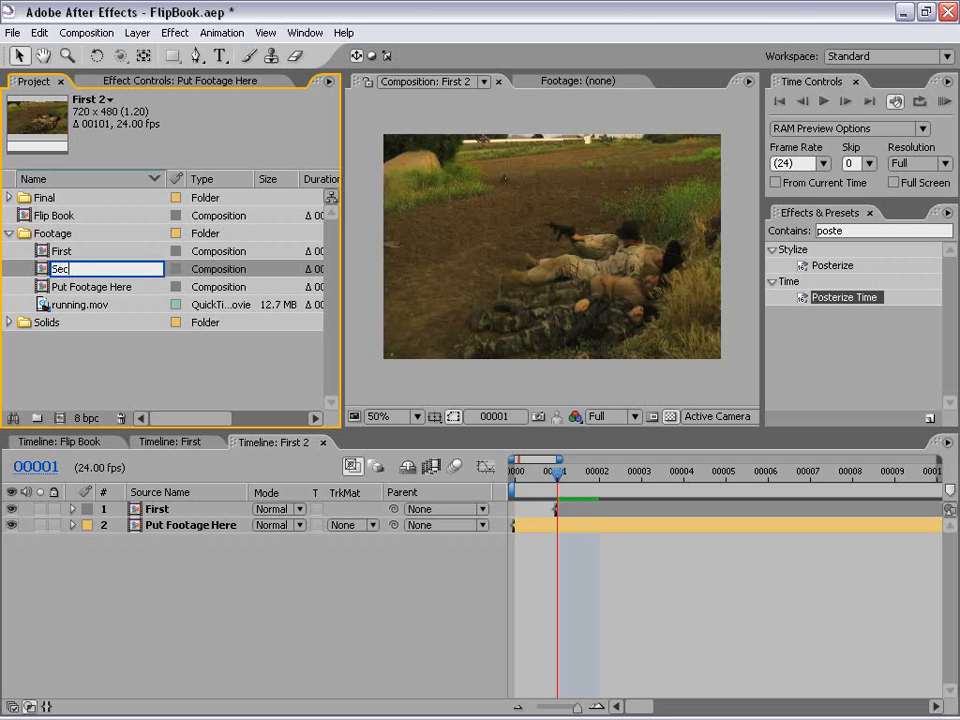
text(ond)
key(Return)
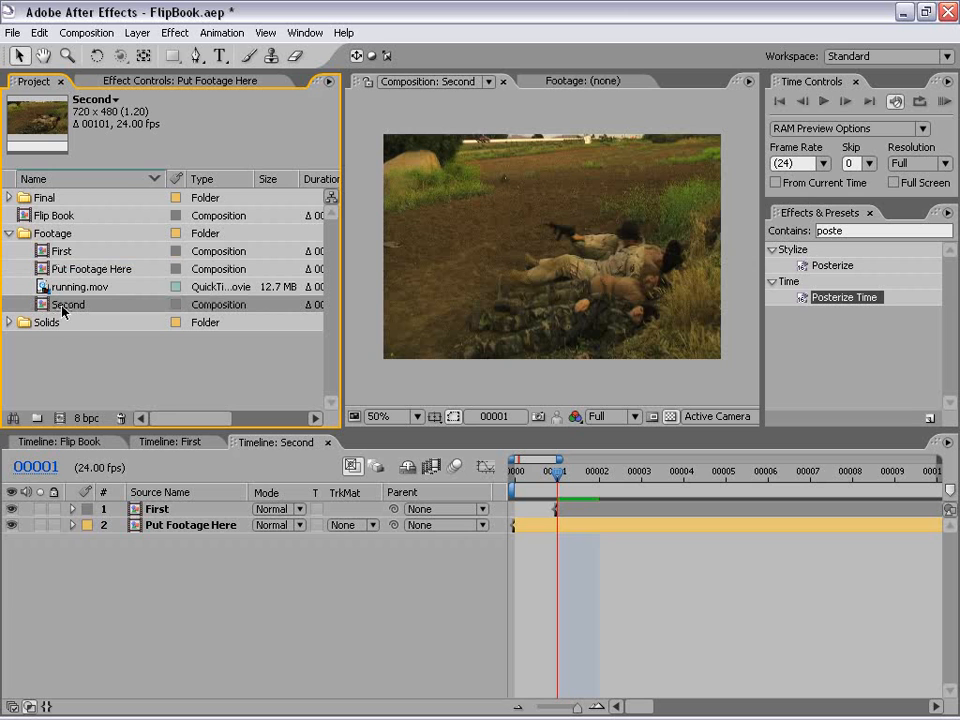
click(636, 616)
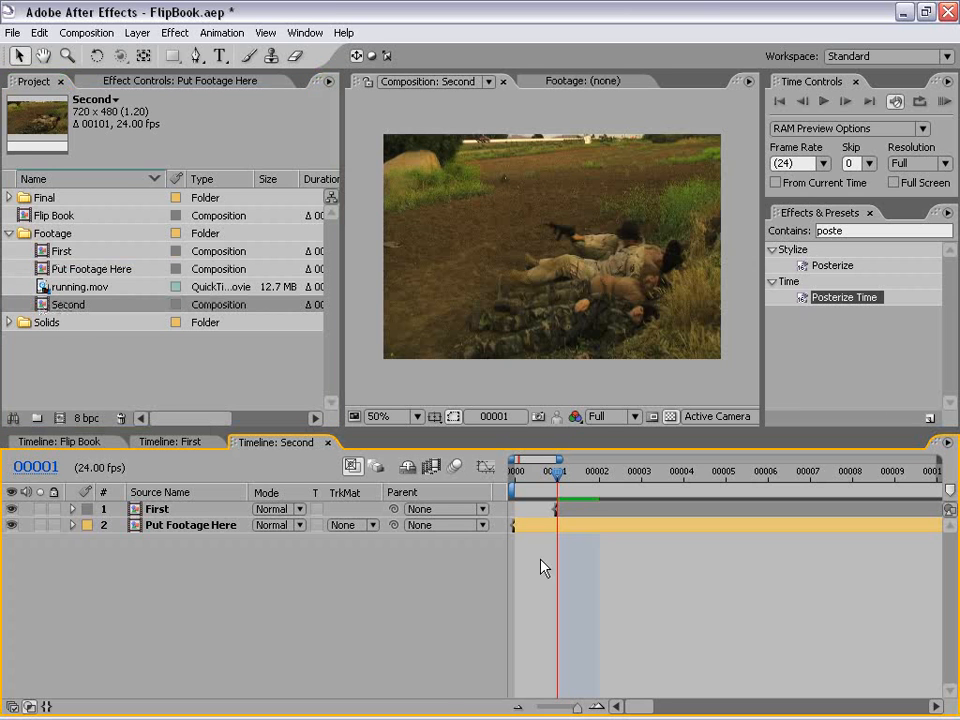
Create a new composition from the Second composition so that Second is nested in it as a layer
drag(45, 310, 62, 421)
click(598, 557)
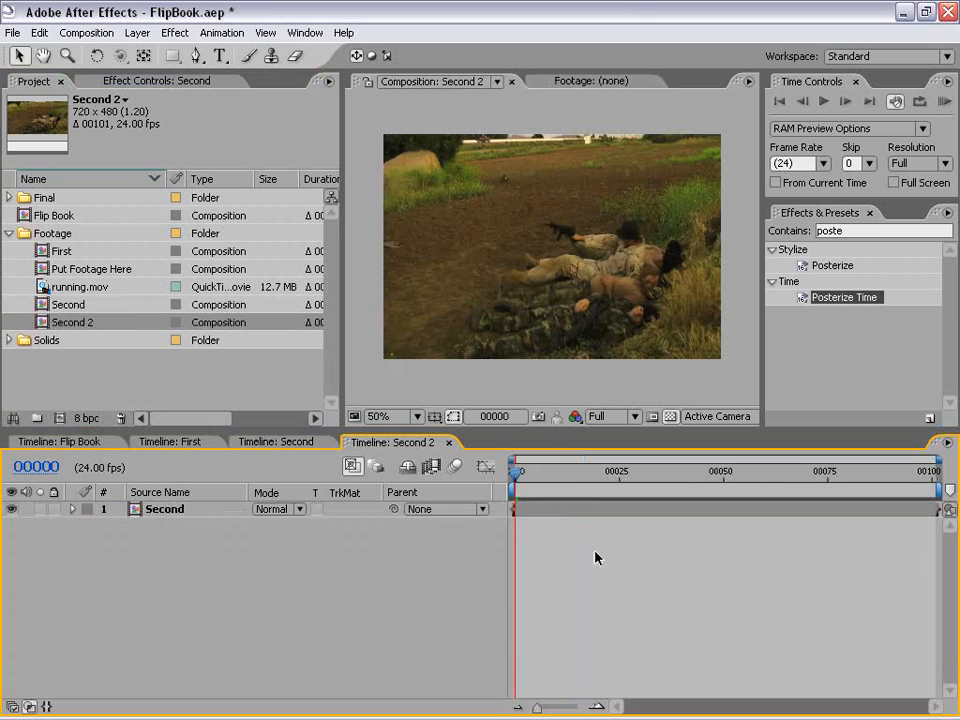
Enable time remapping on the Second layer and add a Time Remap keyframe at frame 16
click(549, 512)
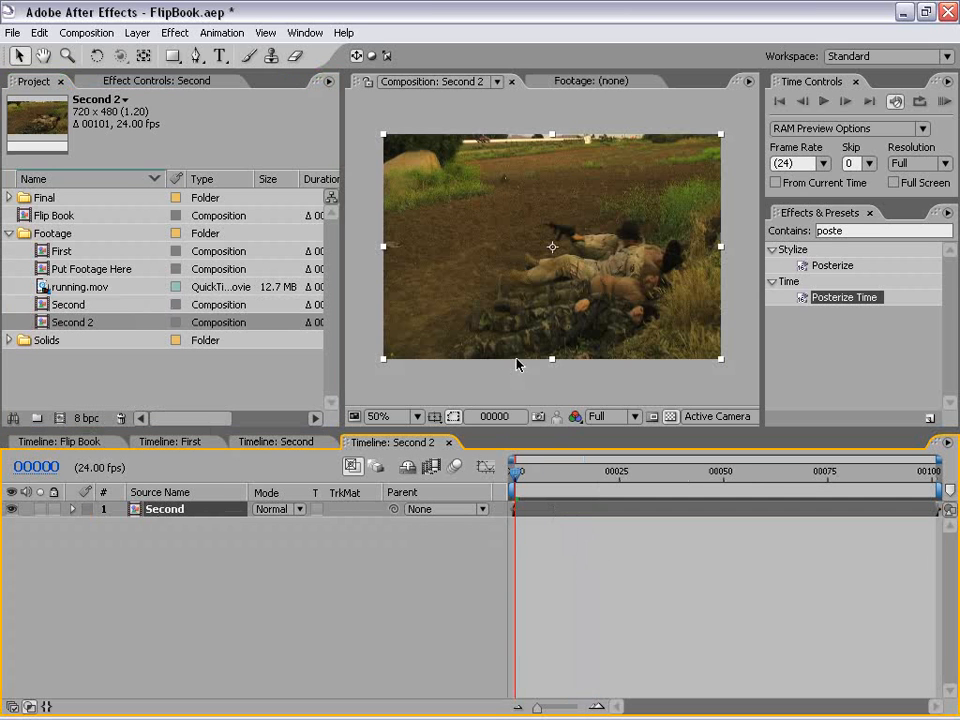
right_click(522, 509)
mouse_move(553, 410)
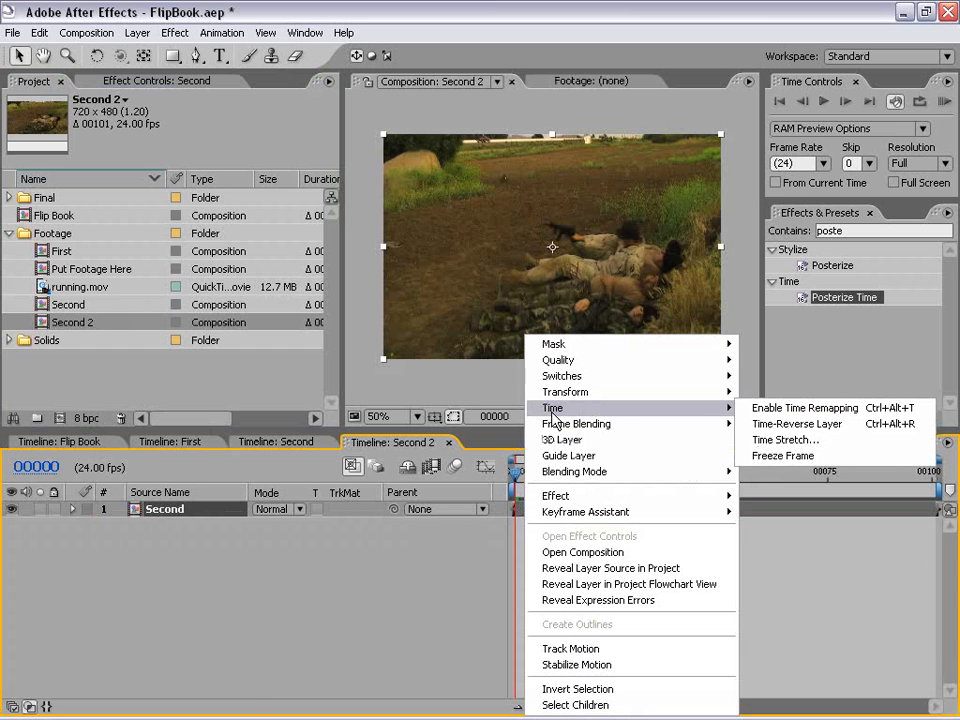
click(810, 408)
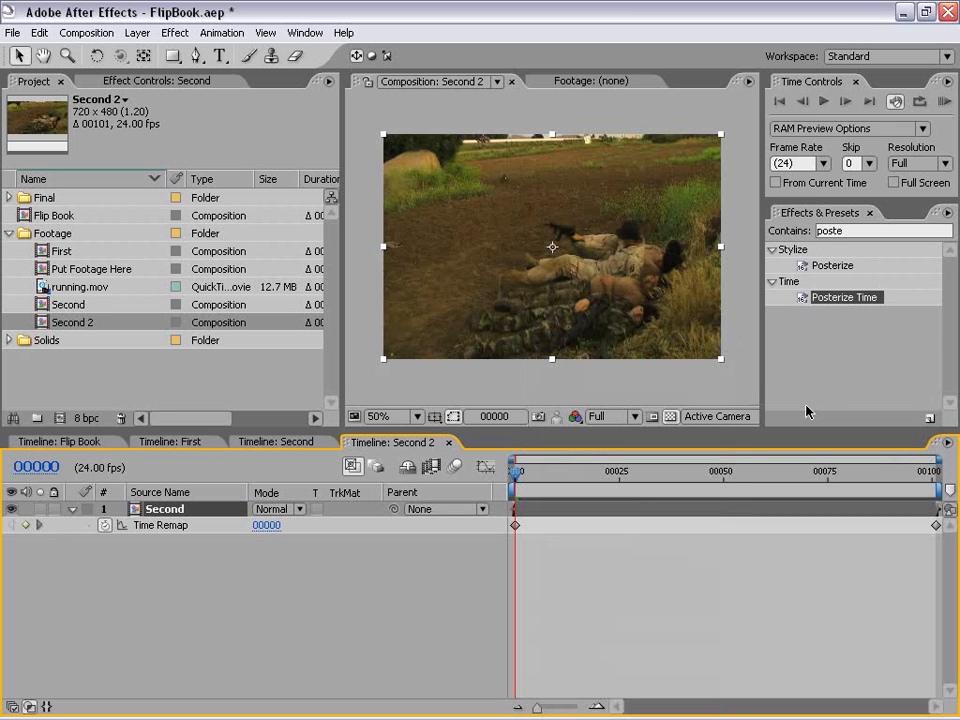
drag(516, 478, 582, 478)
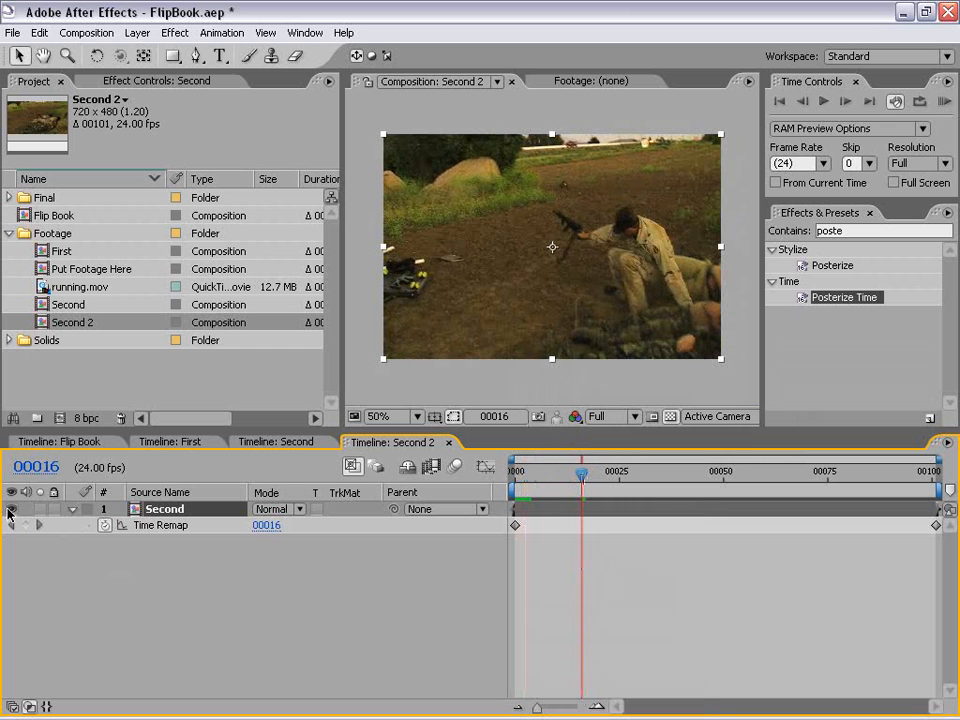
click(26, 526)
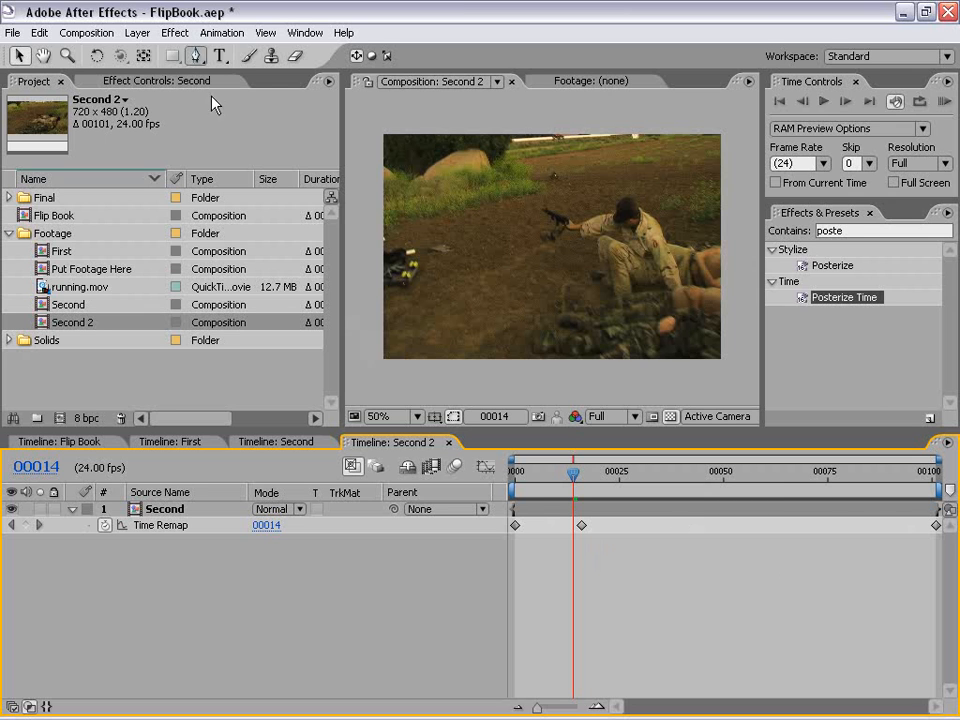
Set the duration of the Second 2 composition to 202 frames
click(100, 32)
click(115, 76)
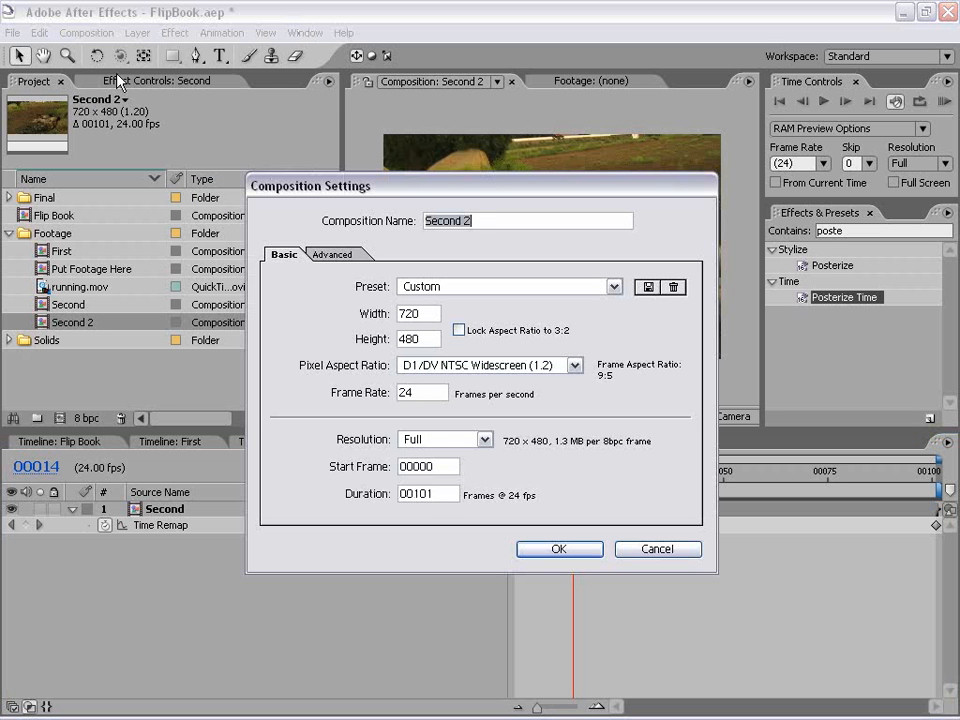
double_click(433, 493)
text(00202)
click(559, 549)
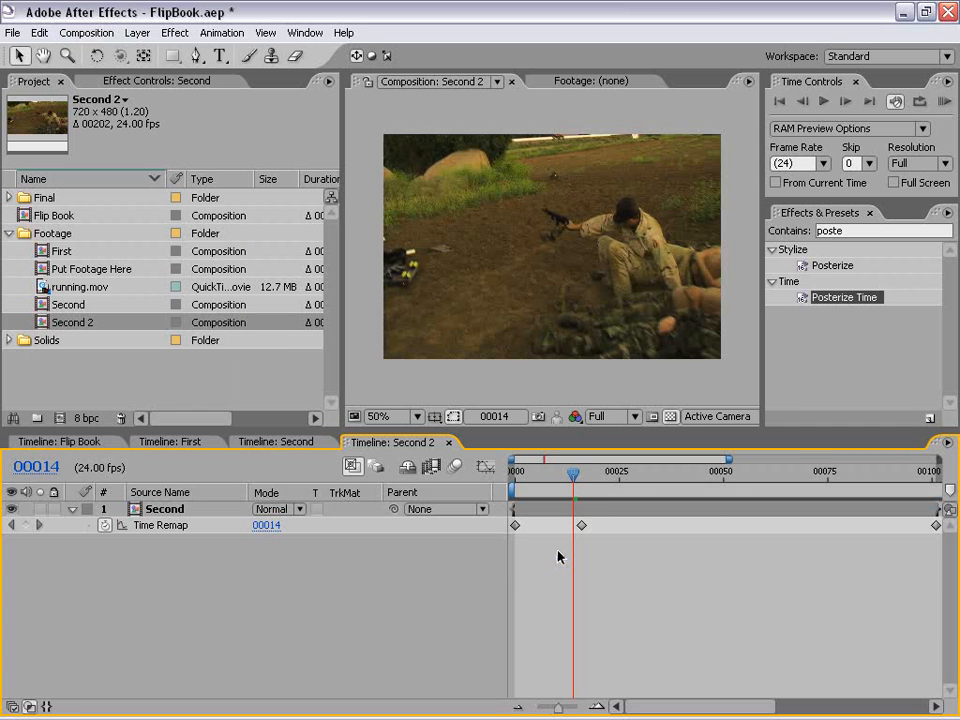
Extend the Second layer's out point to the end of the Second 2 composition
key(minus)
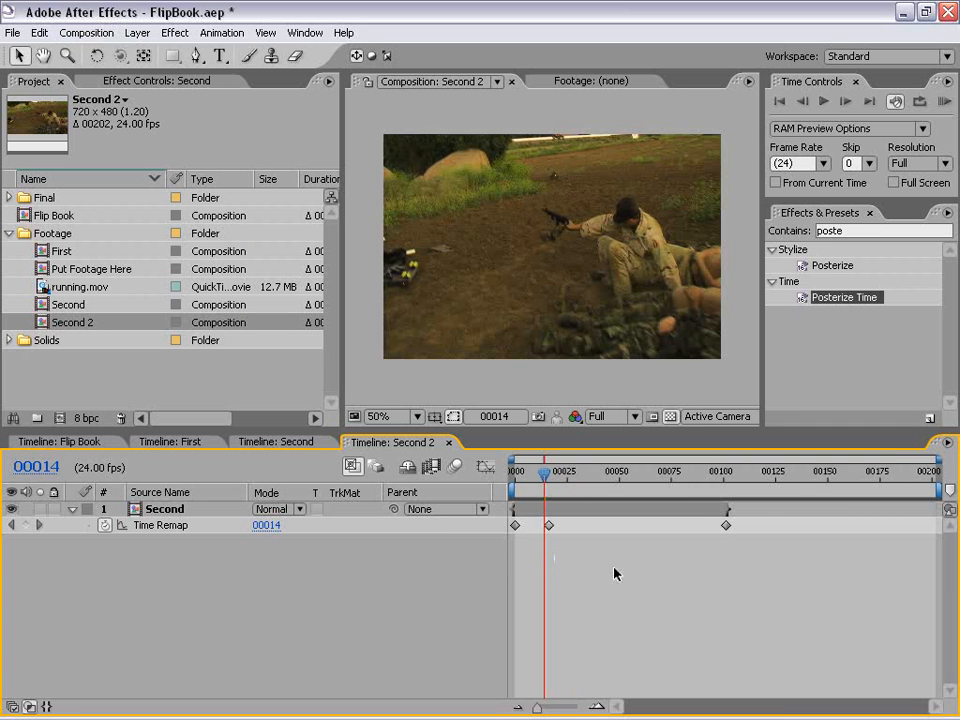
drag(727, 510, 941, 510)
click(684, 593)
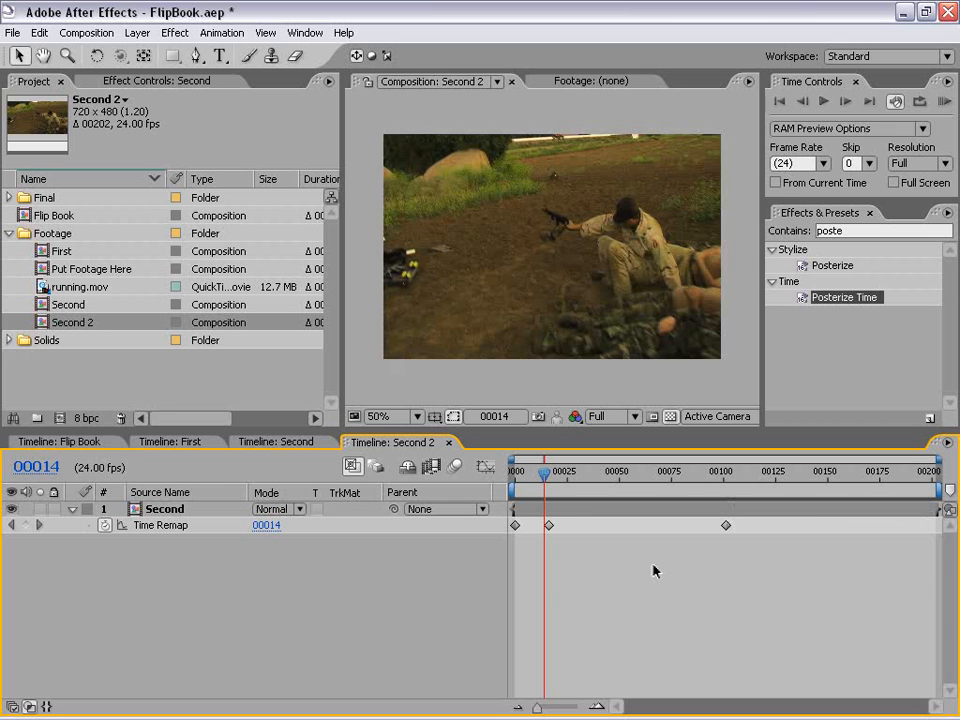
drag(545, 478, 527, 477)
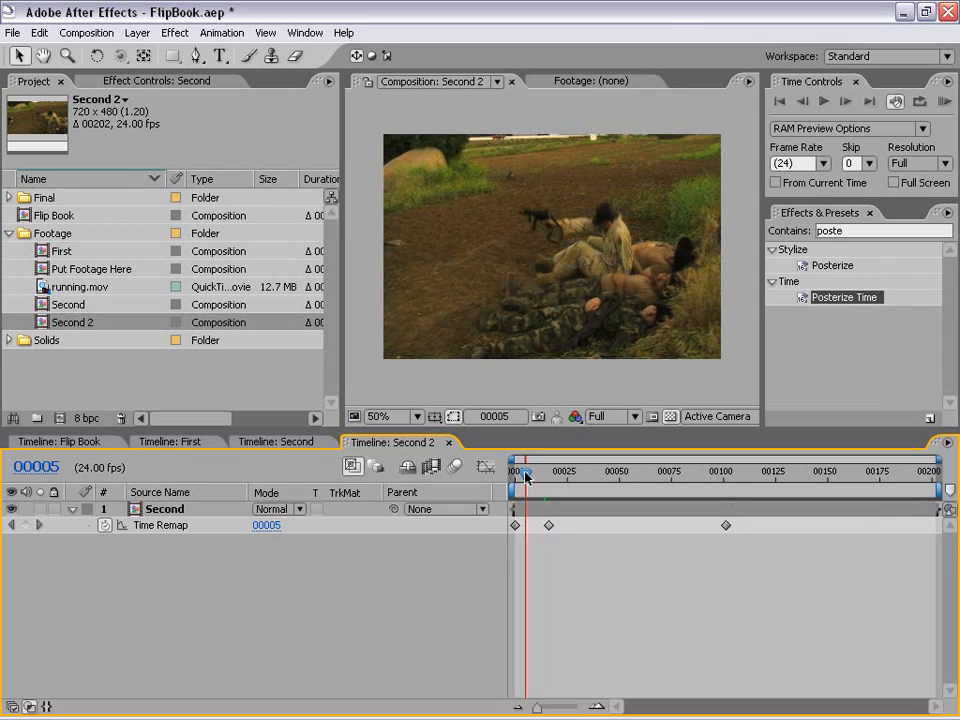
drag(549, 527, 645, 529)
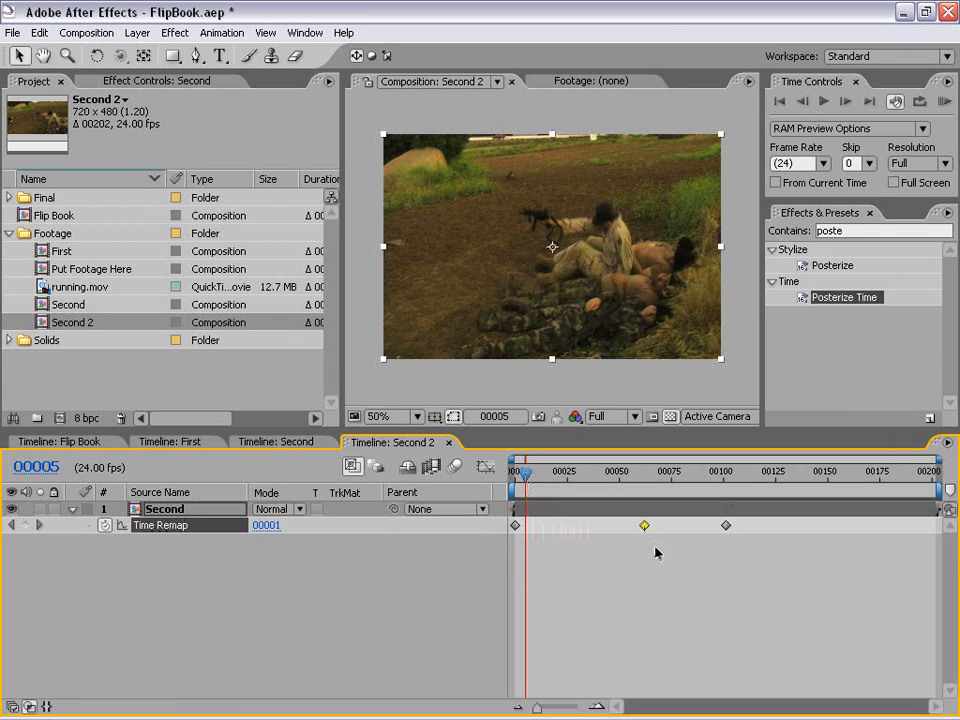
drag(520, 490, 558, 479)
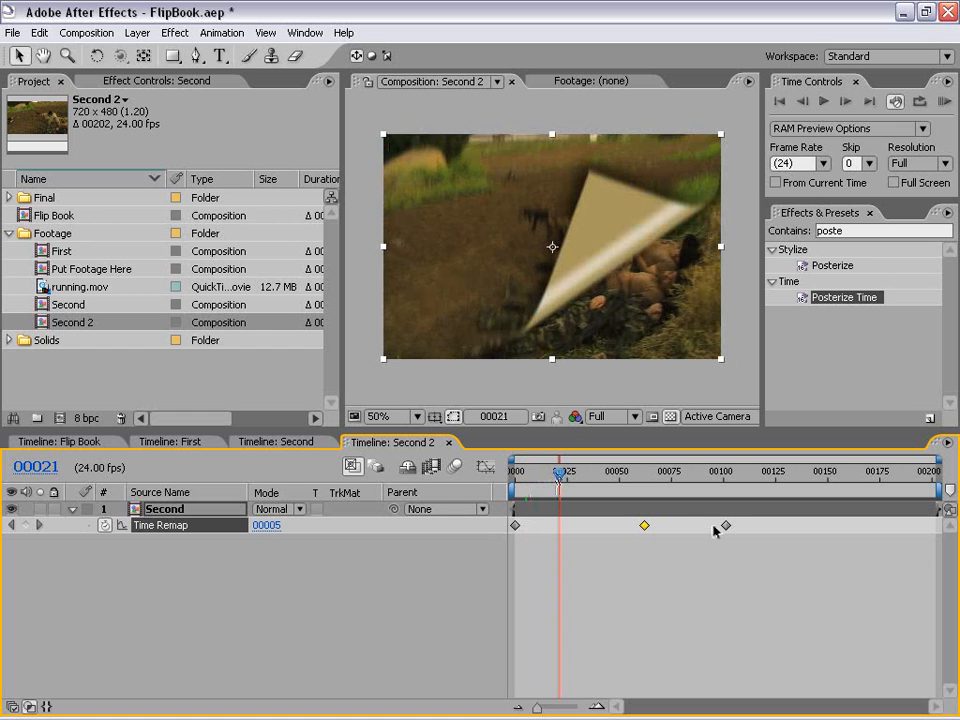
click(39, 33)
click(49, 57)
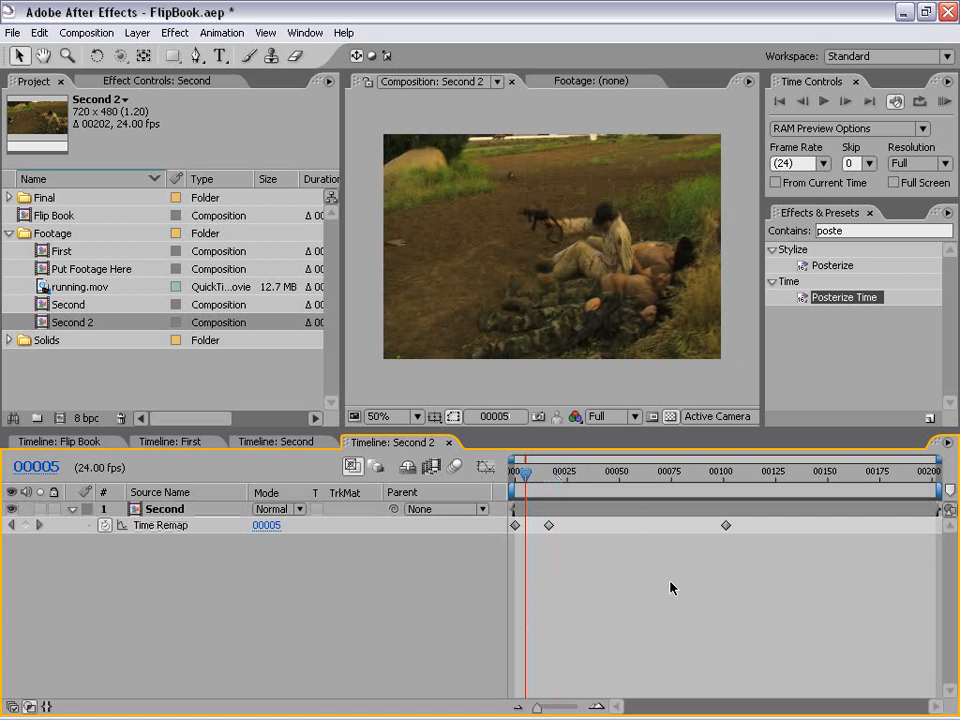
Shift the middle and last Time Remap keyframes later together, placing the middle one at frame 63, and check the slowed page turn
drag(760, 546, 647, 529)
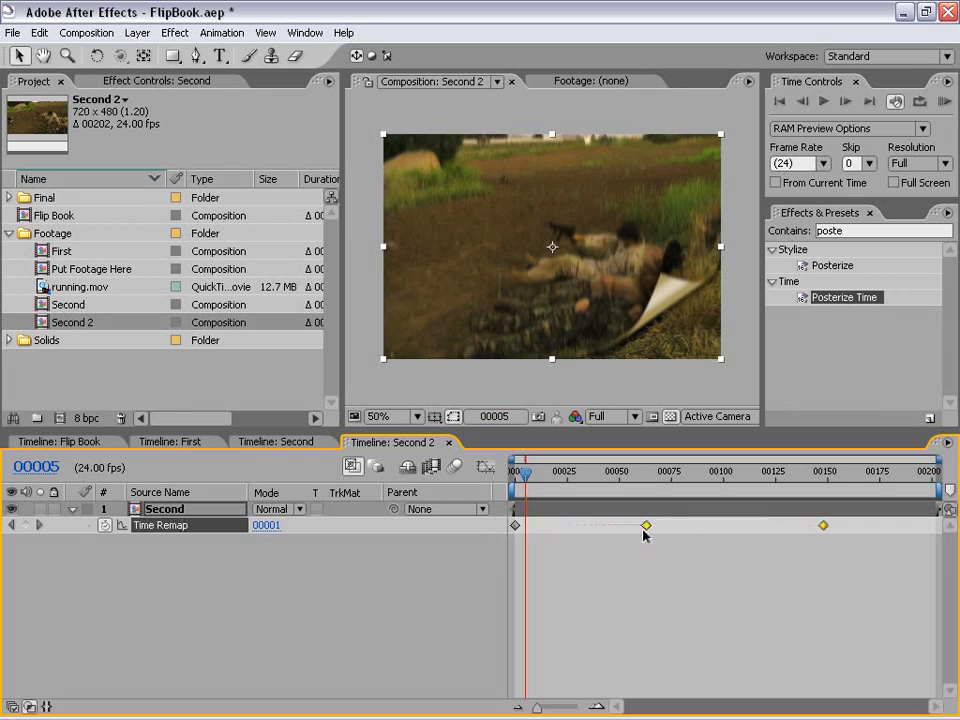
click(647, 549)
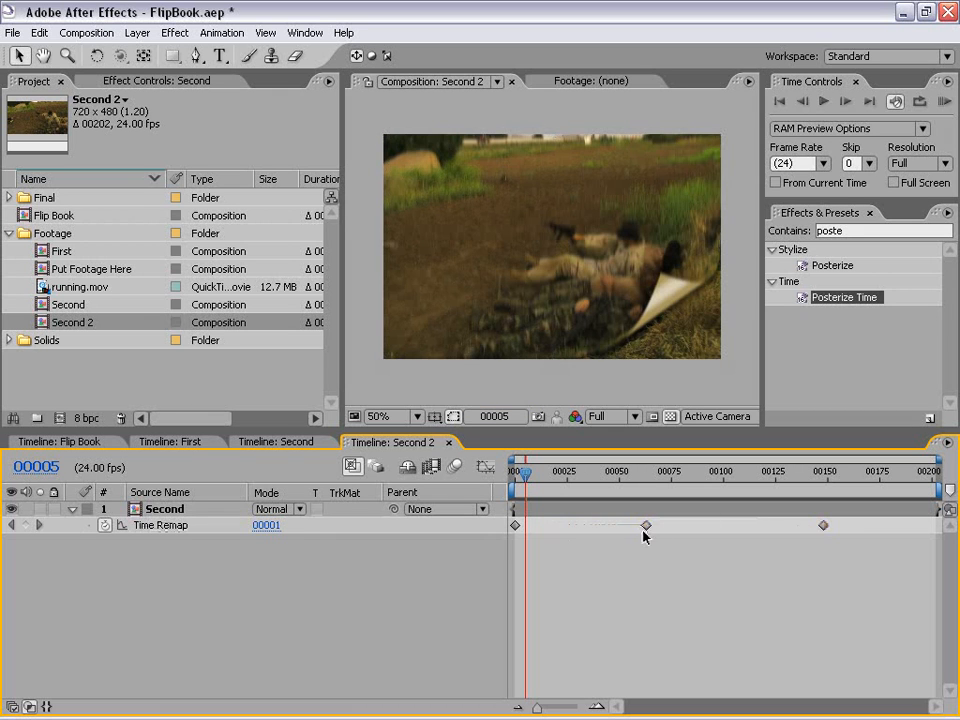
drag(525, 470, 548, 480)
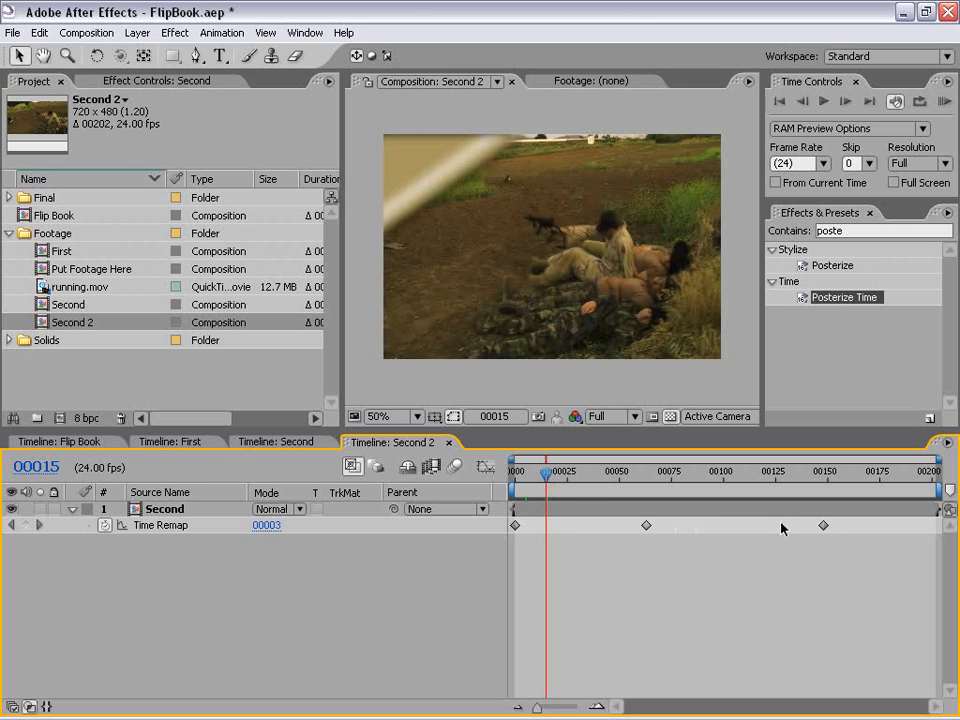
Apply Easy Ease In to the middle Time Remap keyframe of the Second layer
right_click(646, 525)
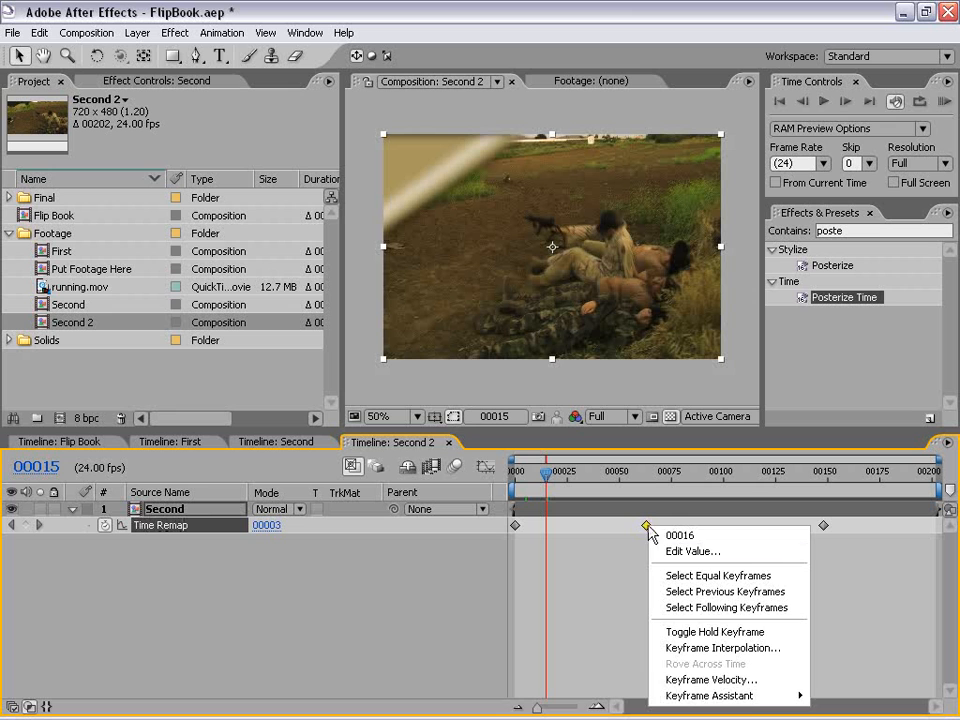
mouse_move(691, 696)
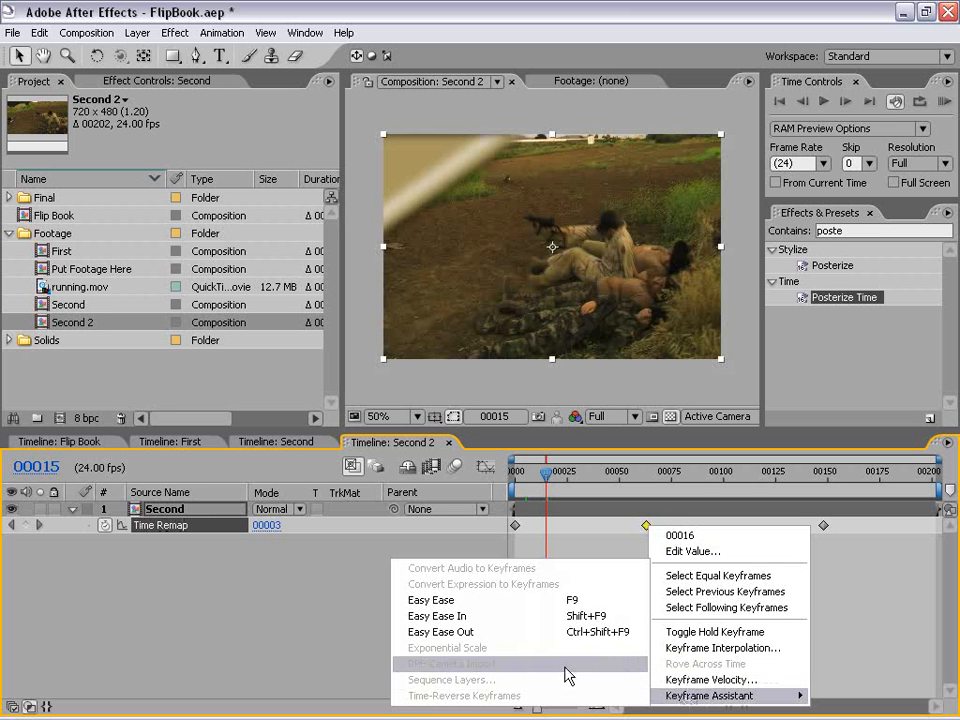
click(455, 617)
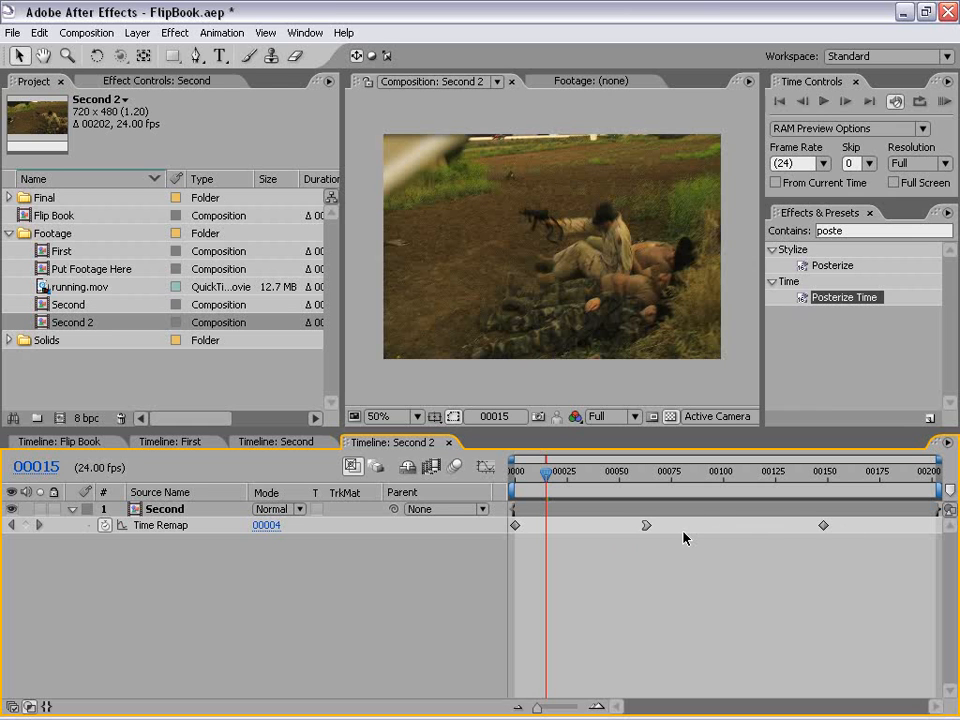
Show the Time Remap curve in an enlarged Graph Editor and lower the incoming handle of the frame 63 keyframe for a gradual acceleration
click(175, 527)
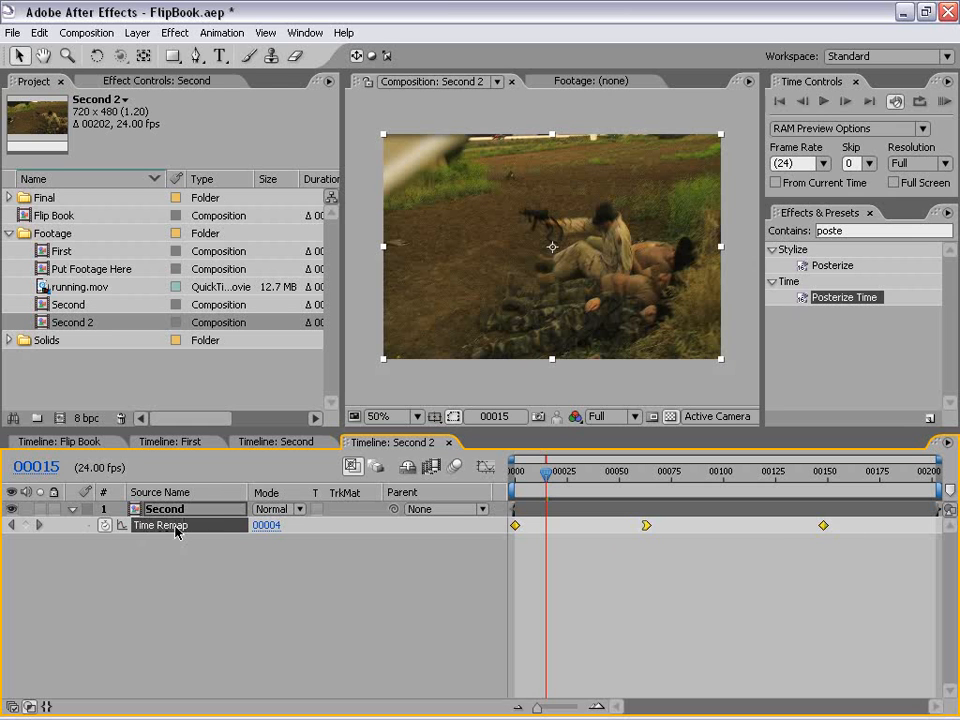
click(486, 467)
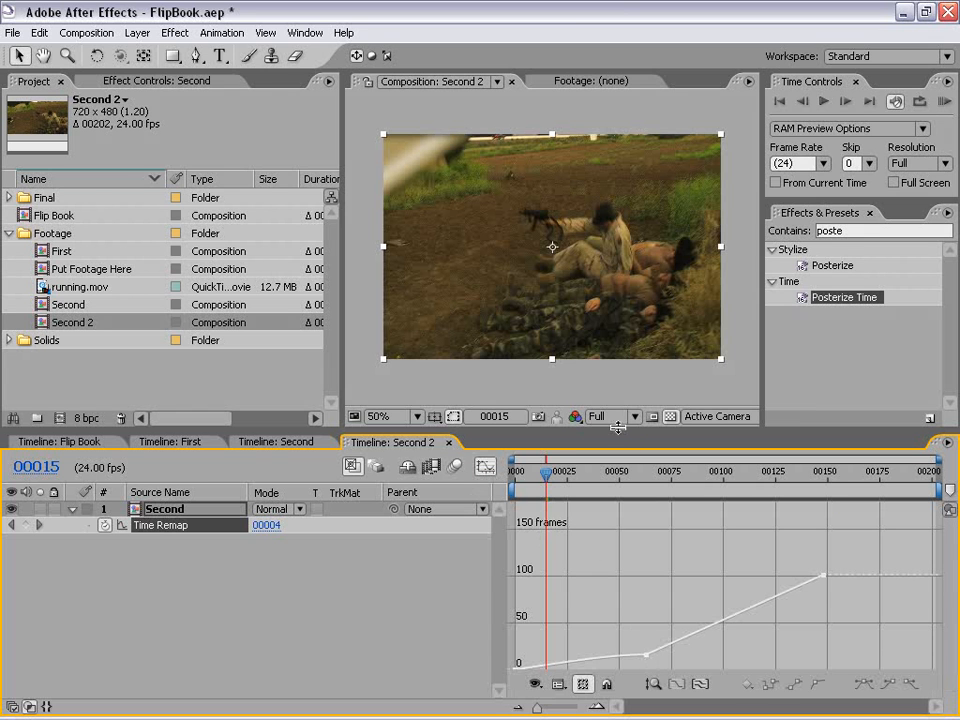
drag(618, 428, 616, 368)
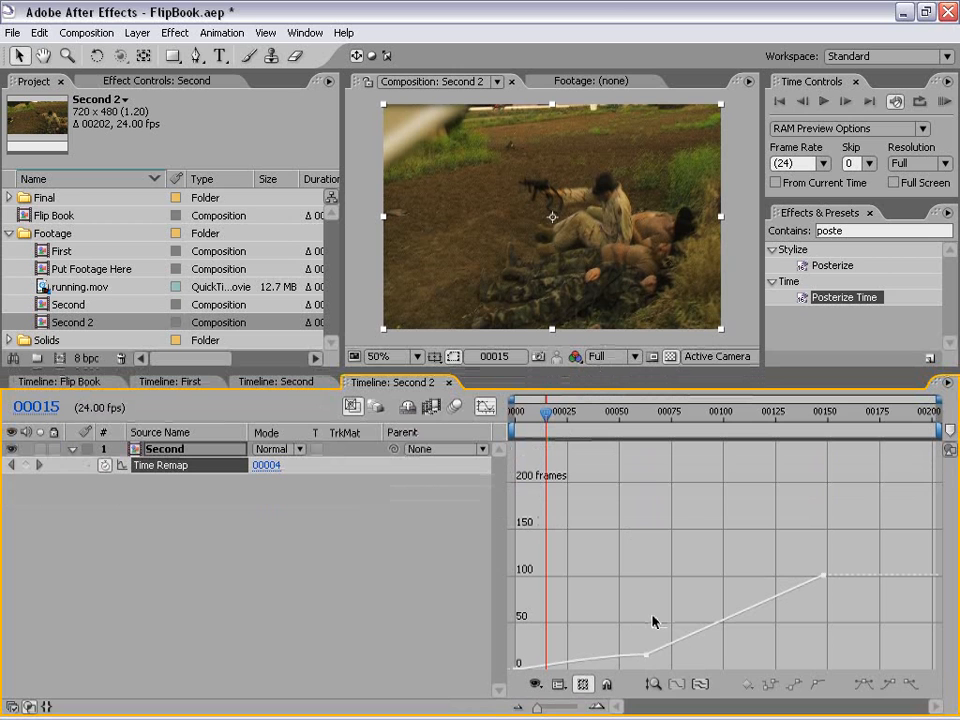
click(646, 656)
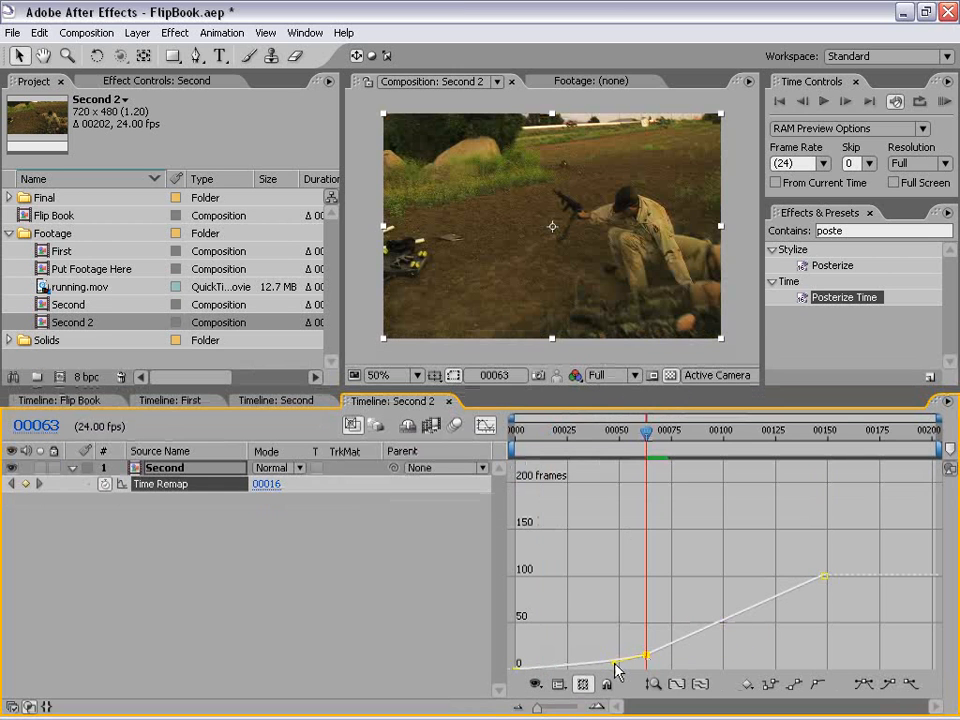
drag(619, 670, 612, 669)
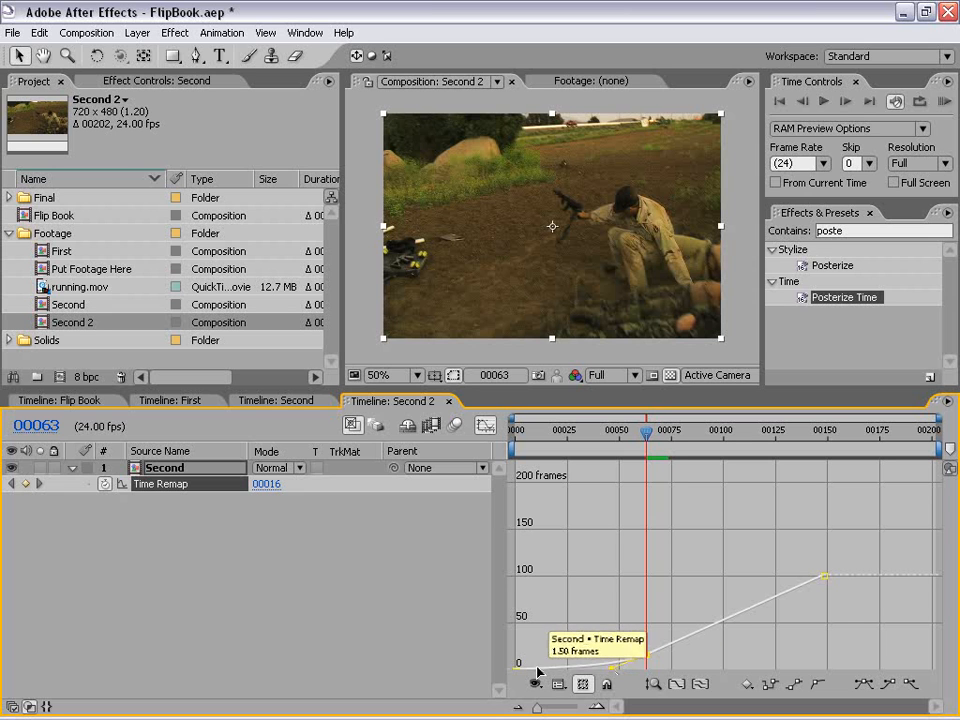
click(694, 599)
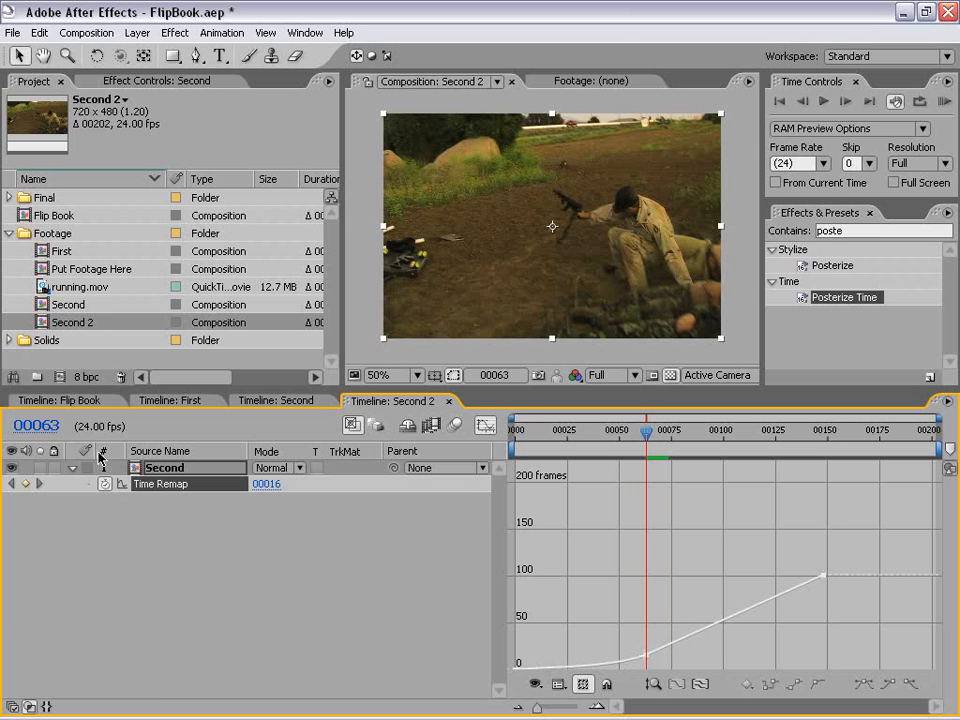
Glance at the Flip Book composition, return to Second 2 and run a RAM preview of its time-remapped page turns
click(80, 401)
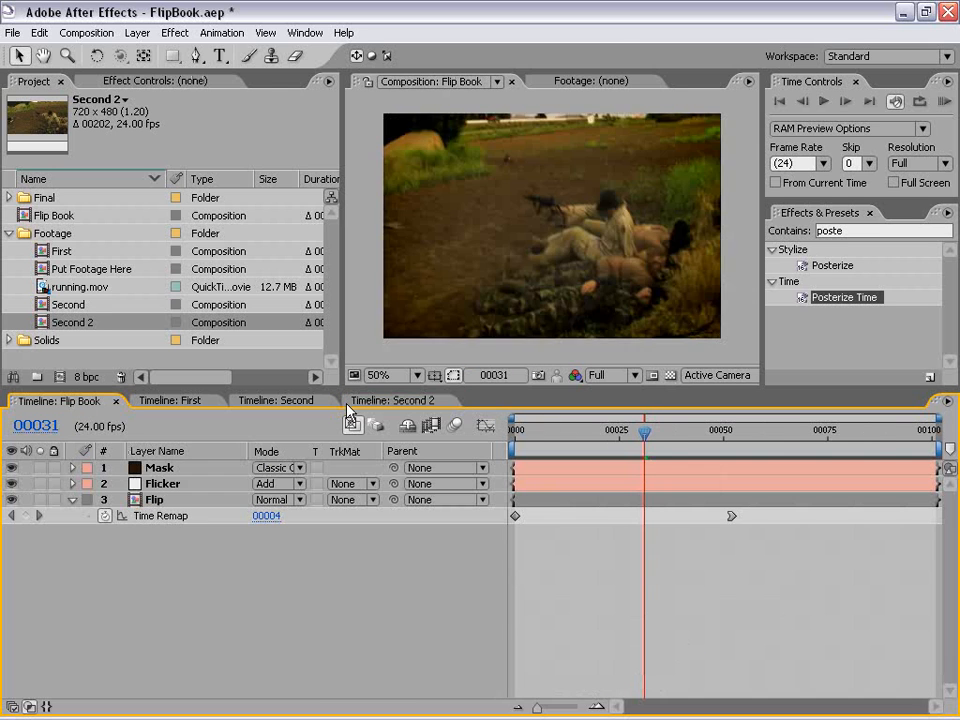
click(394, 401)
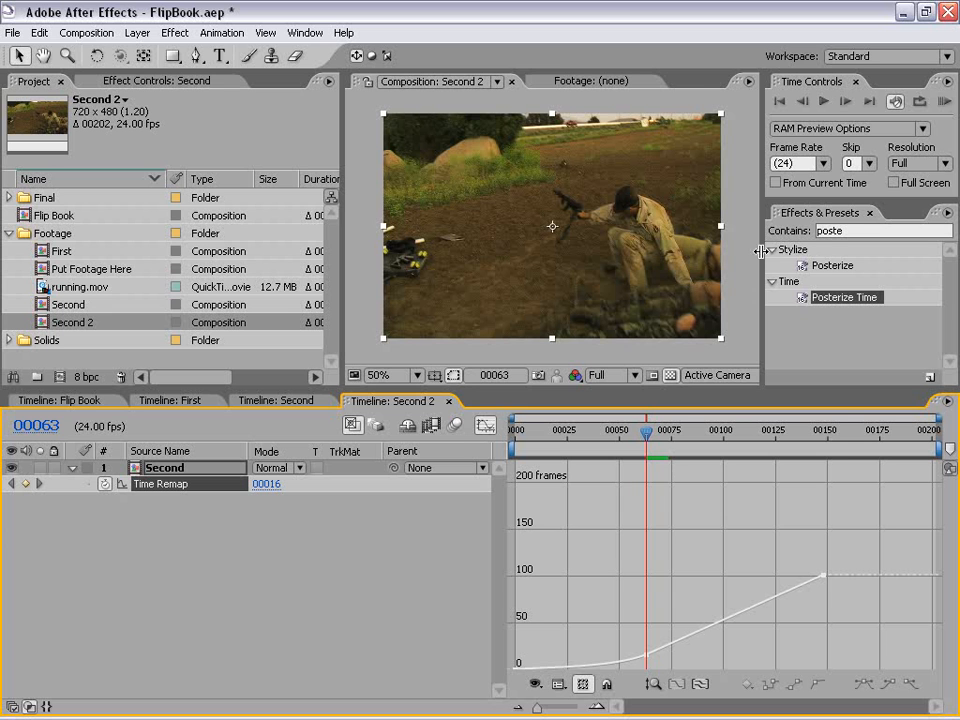
click(942, 101)
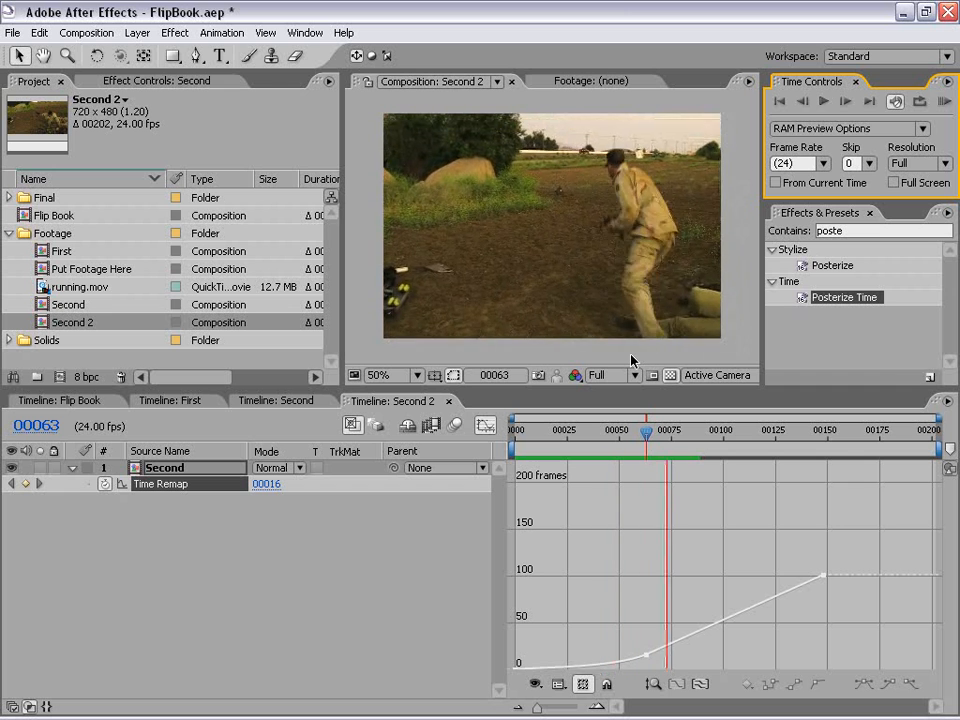
Raise the incoming handle of the frame 63 Time Remap keyframe slightly and return the timeline to keyframe view
click(654, 585)
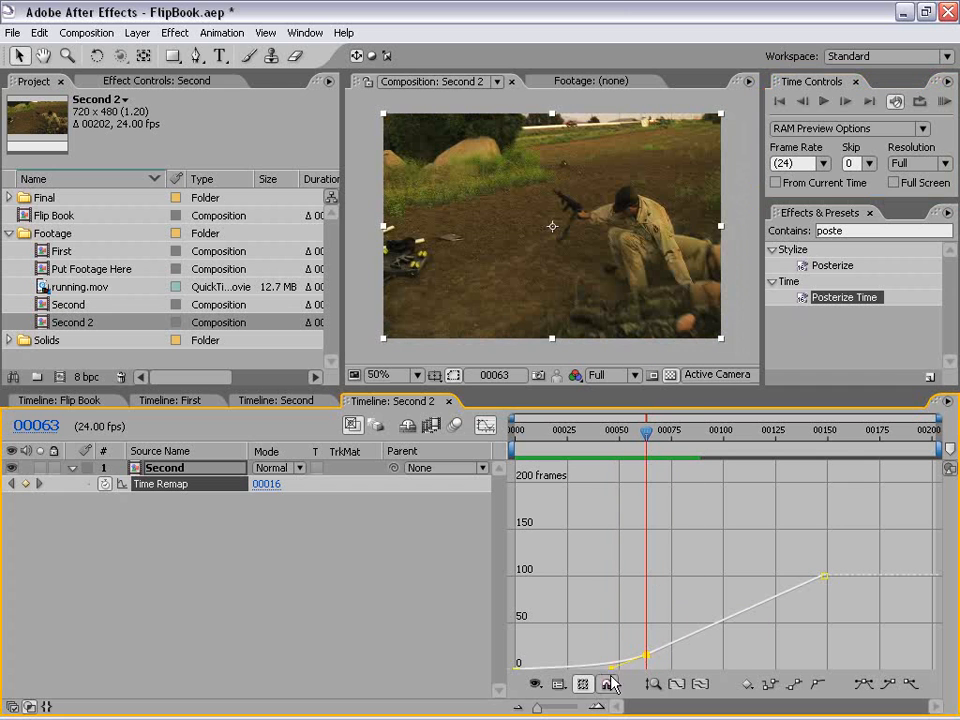
mouse_move(611, 665)
mouse_down()
mouse_move(619, 672)
mouse_move(617, 656)
mouse_up()
click(604, 594)
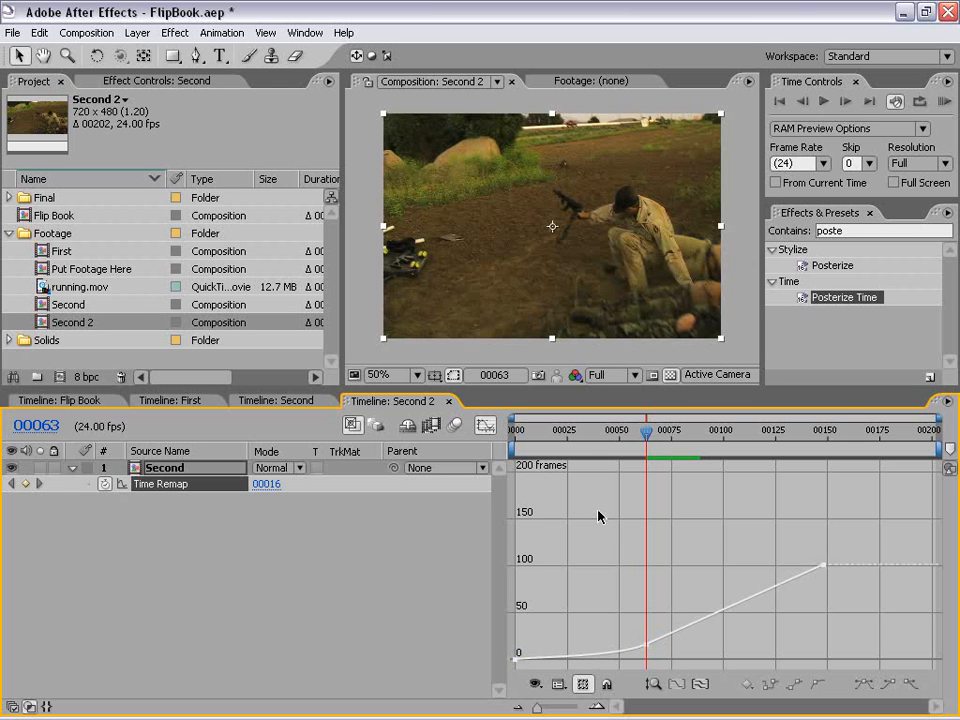
click(487, 427)
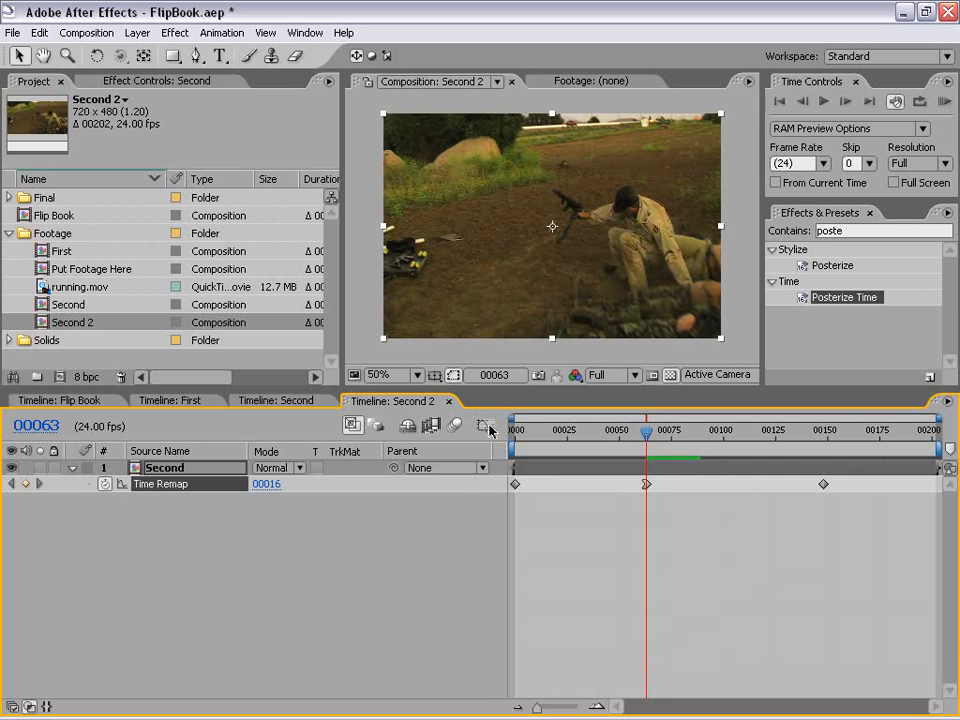
click(611, 508)
Create a 720 x 480 solid coloured very light grey (E5E5E5) above the Second layer with the playhead at frame 70
mouse_move(647, 440)
mouse_down()
mouse_move(638, 442)
mouse_move(682, 440)
mouse_move(654, 442)
mouse_up()
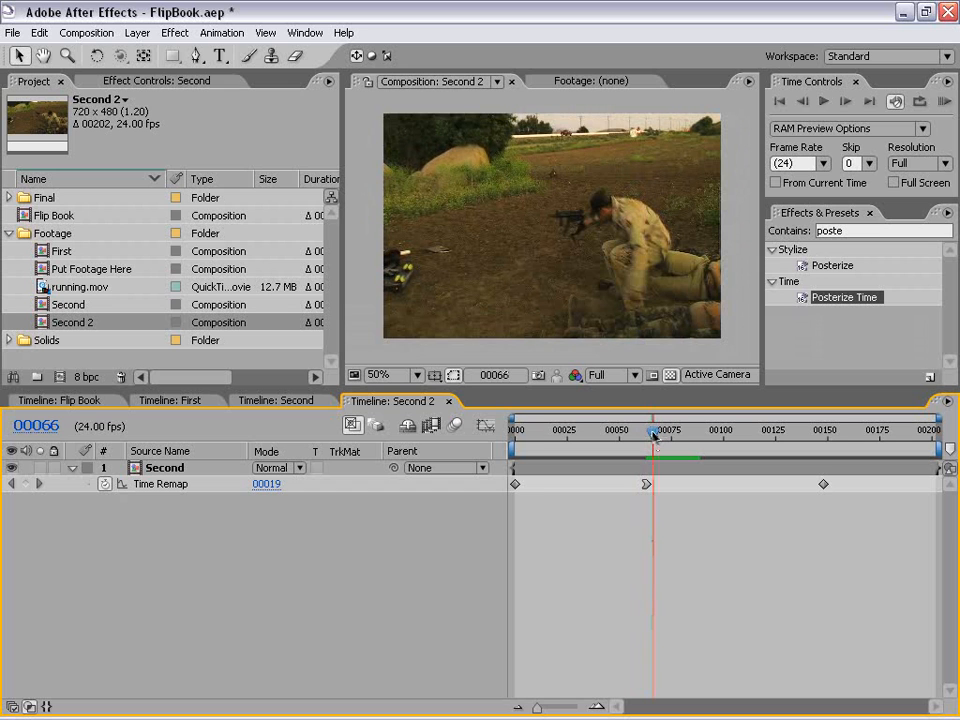
mouse_move(653, 436)
mouse_down()
mouse_move(632, 436)
mouse_move(675, 436)
mouse_move(638, 436)
mouse_move(662, 436)
mouse_up()
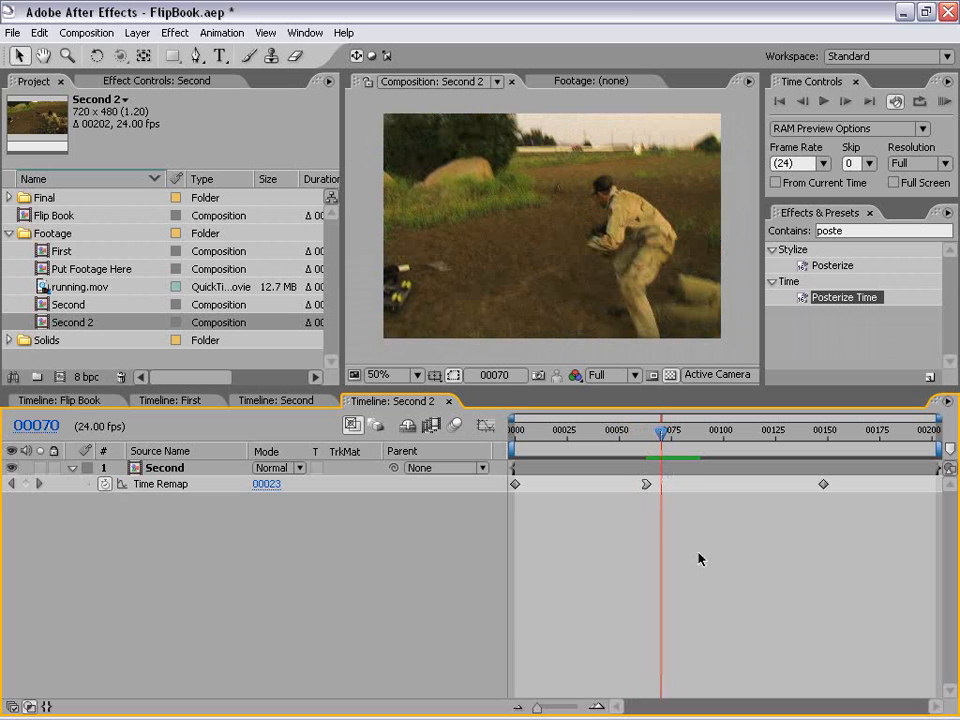
click(137, 32)
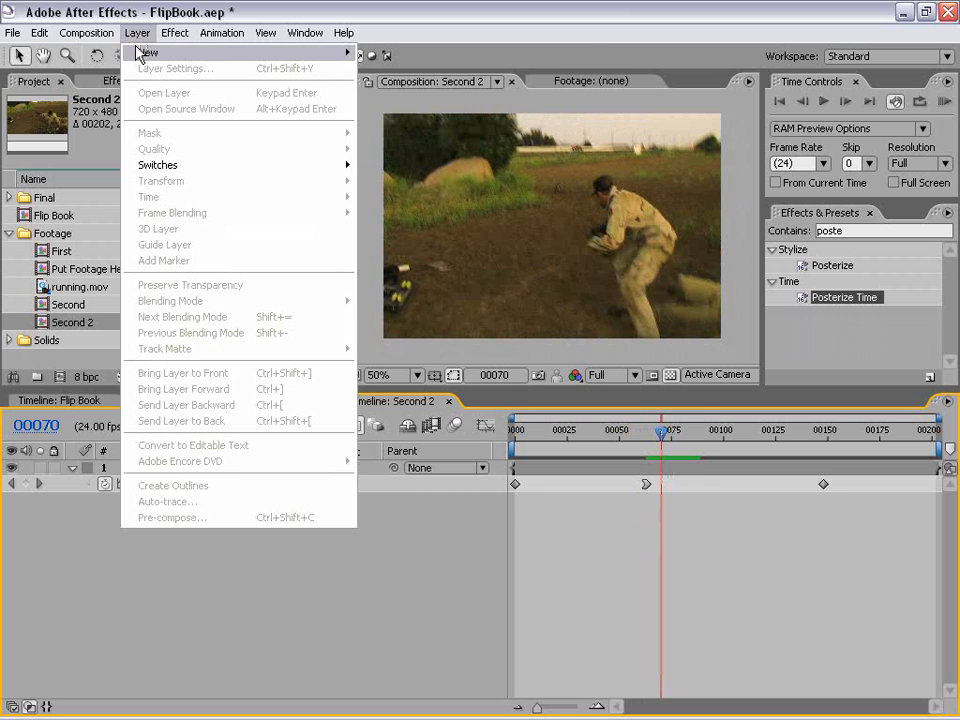
mouse_move(200, 52)
click(417, 70)
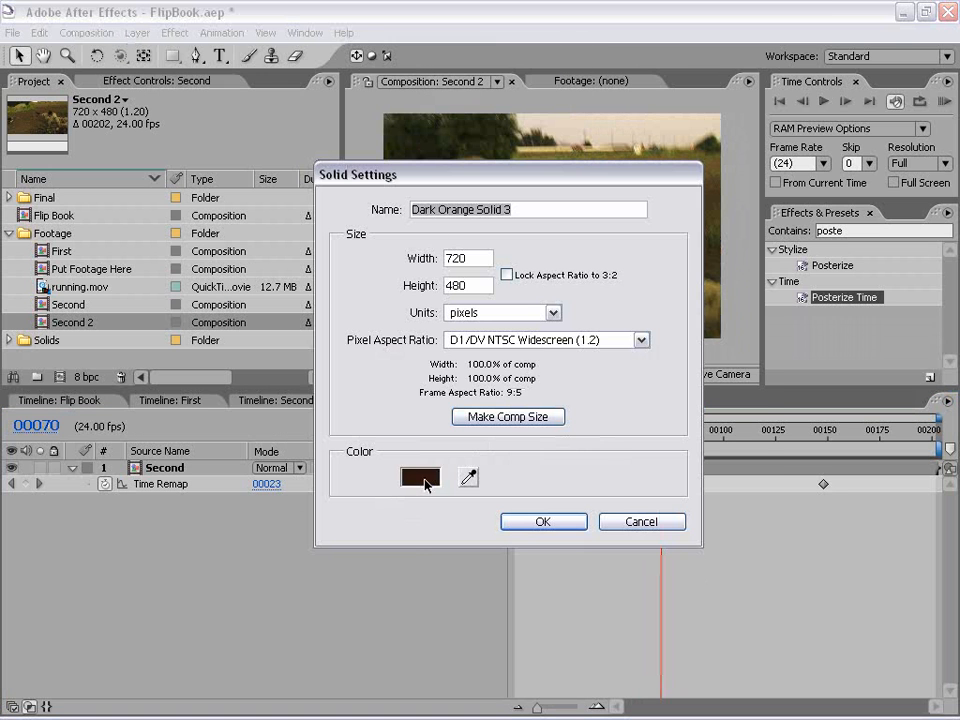
click(425, 477)
drag(317, 326, 301, 300)
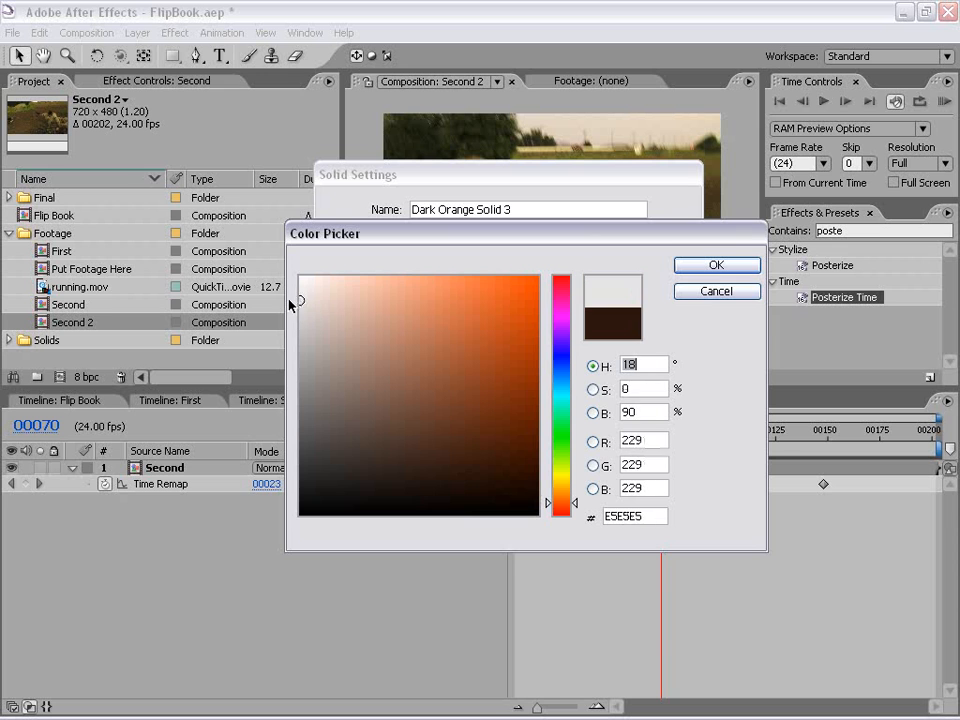
click(714, 274)
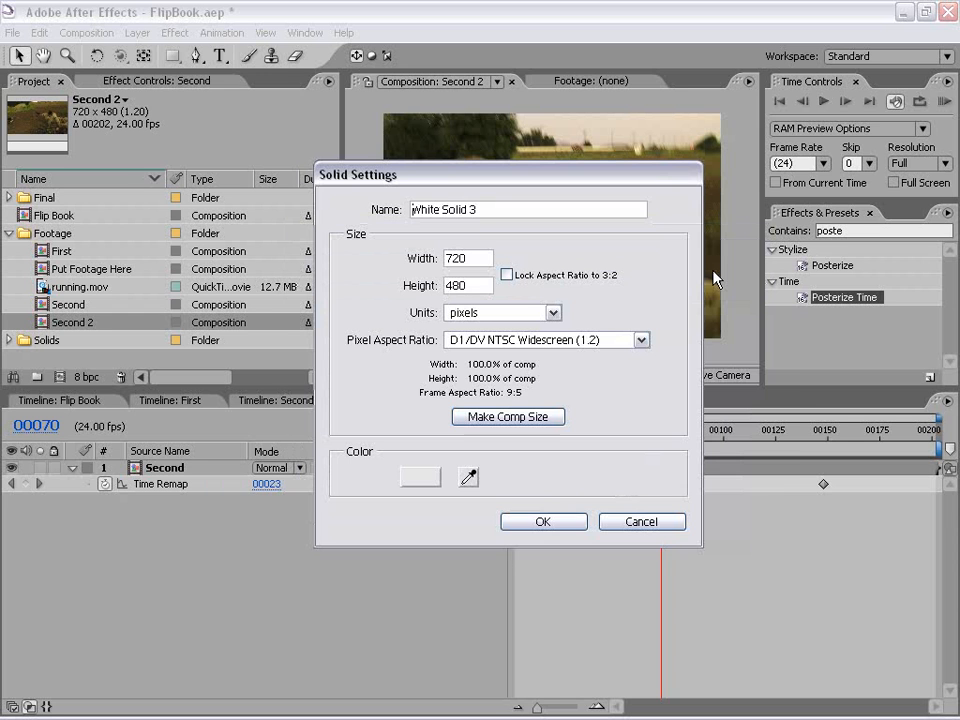
click(543, 522)
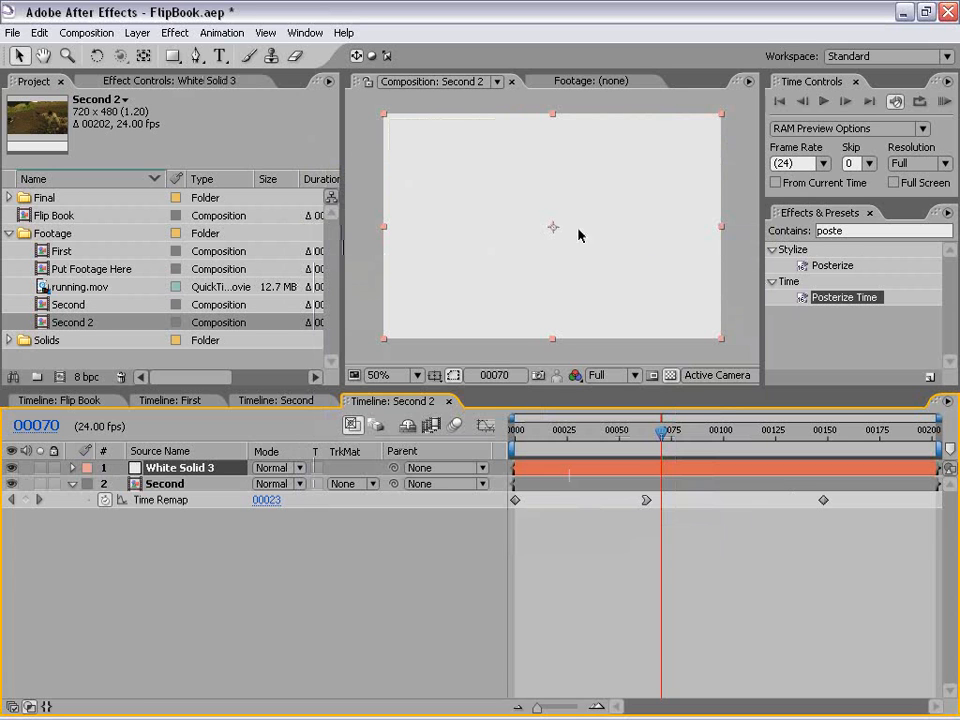
Apply the Strobe Light effect to the light solid, set Strobe to Makes Layer Transparent, and check the flicker around frame 60
double_click(847, 230)
key(BackSpace)
text(strob)
drag(831, 265, 627, 235)
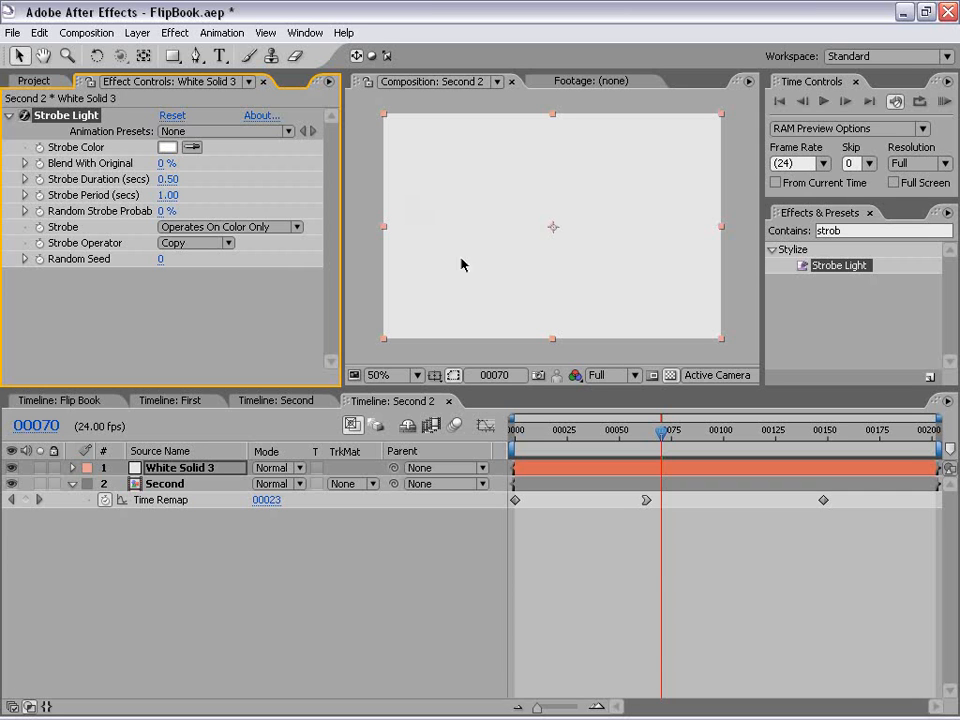
click(185, 228)
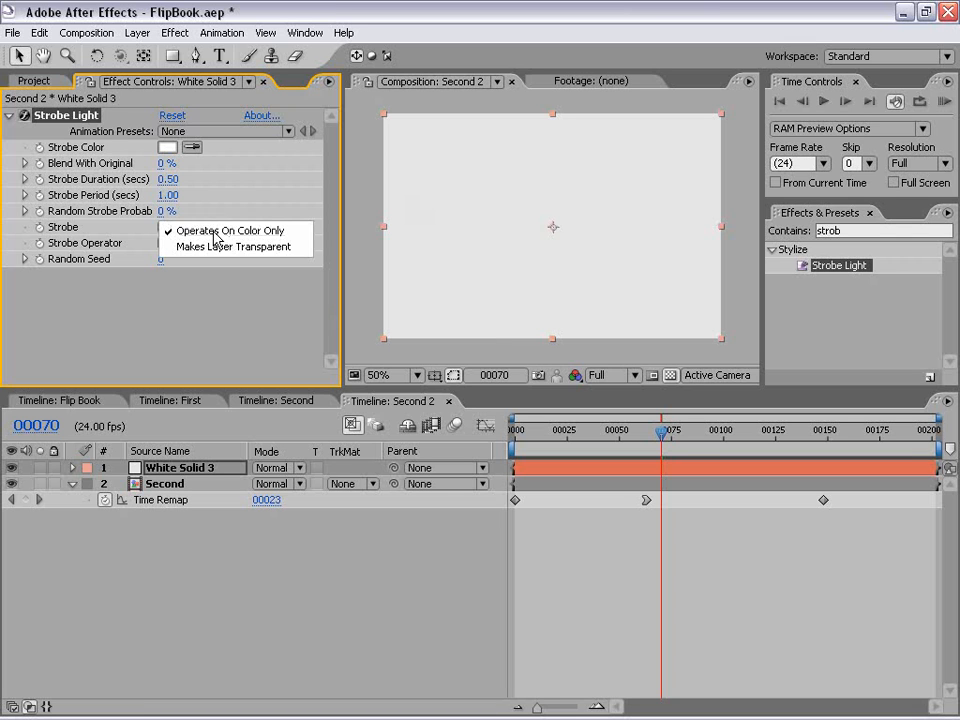
click(259, 247)
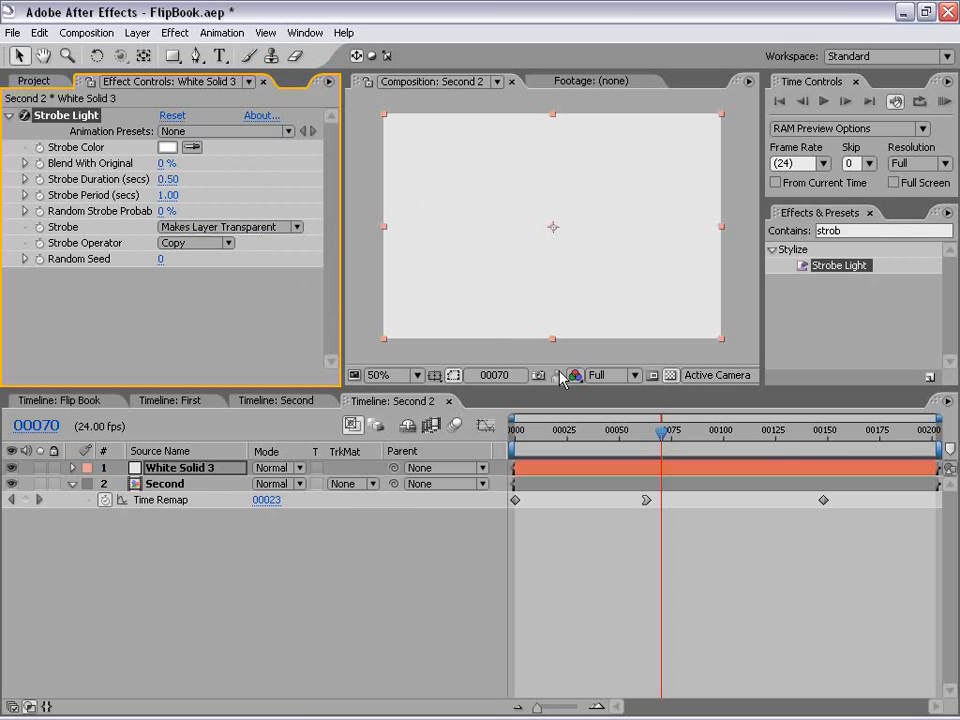
click(660, 437)
mouse_move(660, 437)
mouse_down()
mouse_move(627, 437)
mouse_move(643, 437)
mouse_up()
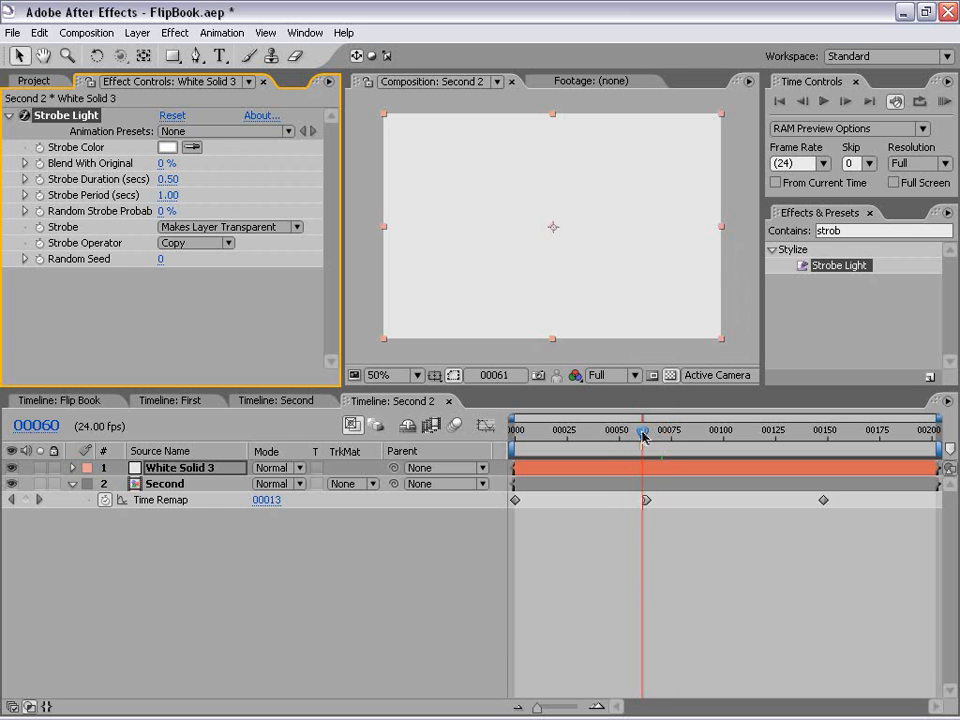
click(641, 437)
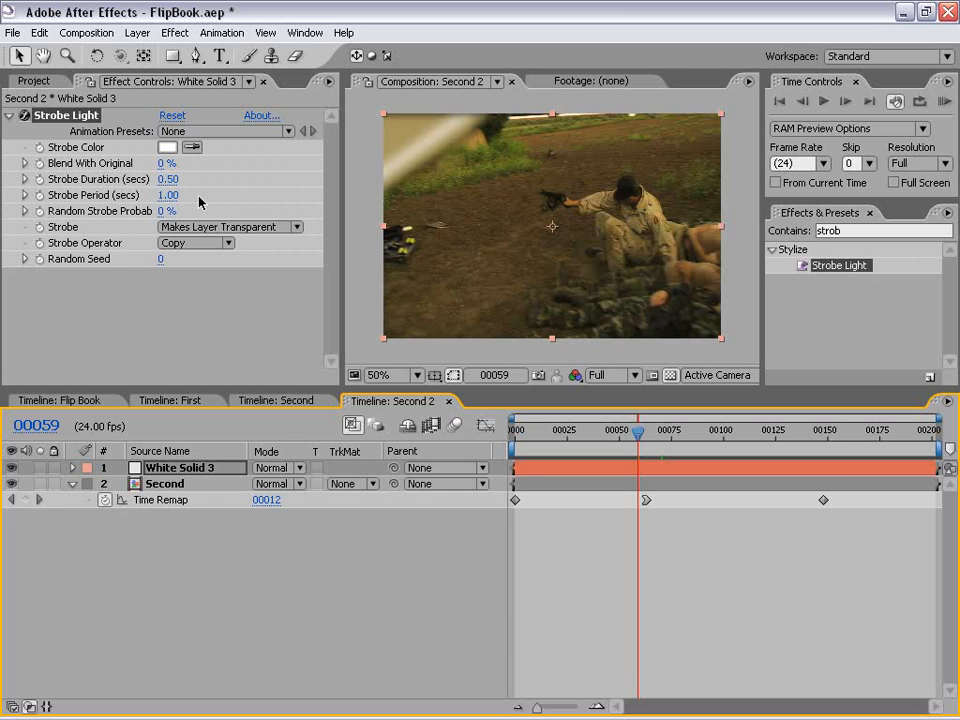
Switch to Calculator and divide 1 by 24 to work out the length of one frame in seconds
key(super+r)
key(Return)
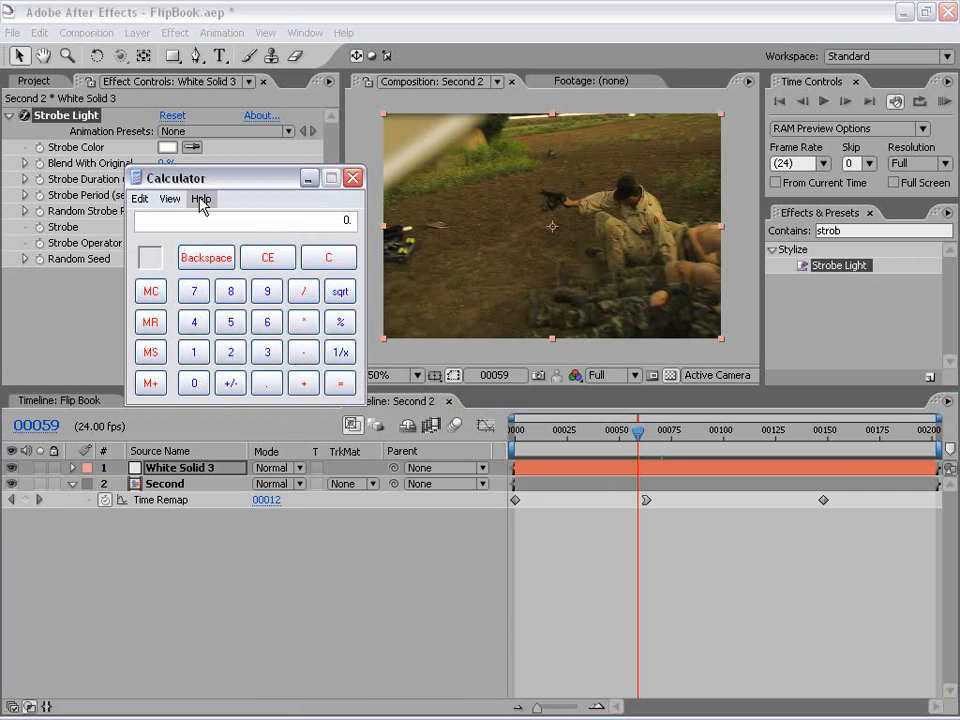
drag(200, 178, 172, 321)
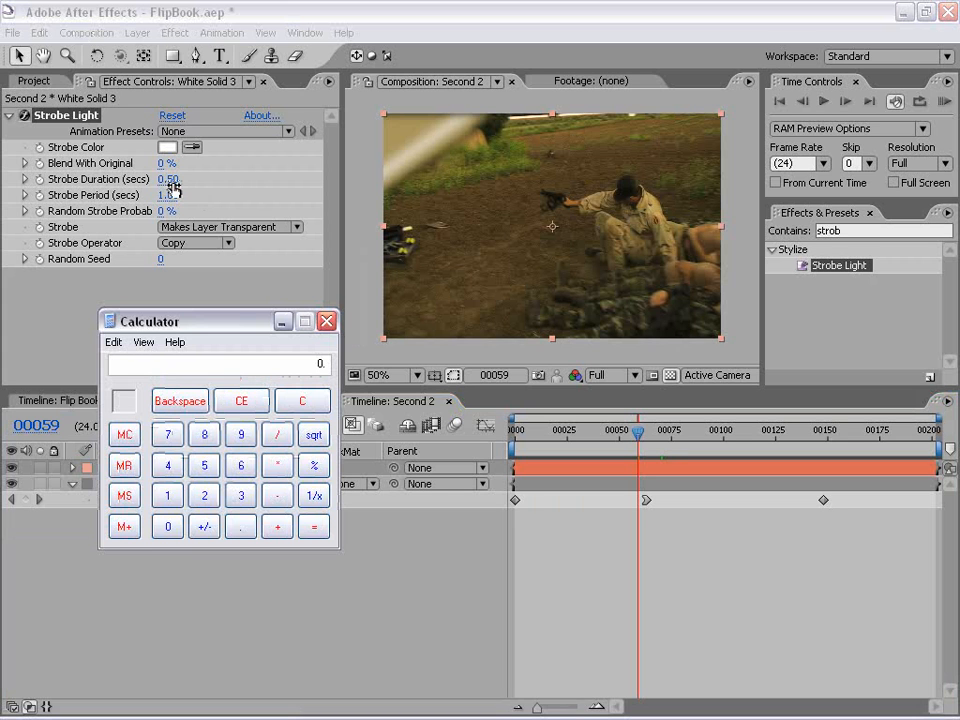
drag(226, 326, 164, 310)
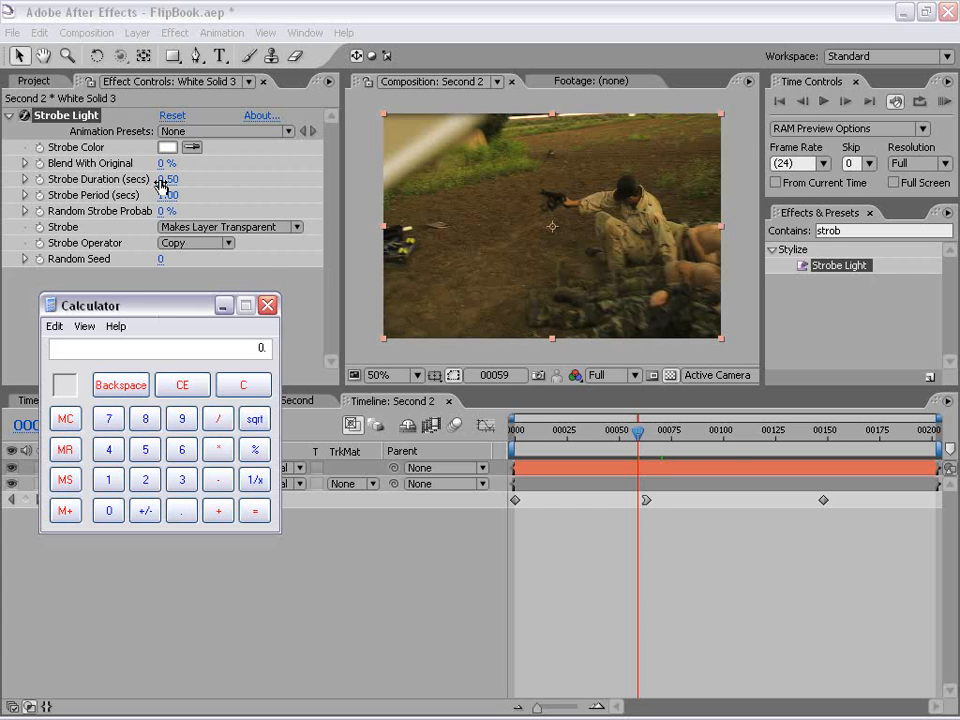
drag(230, 308, 212, 287)
click(89, 457)
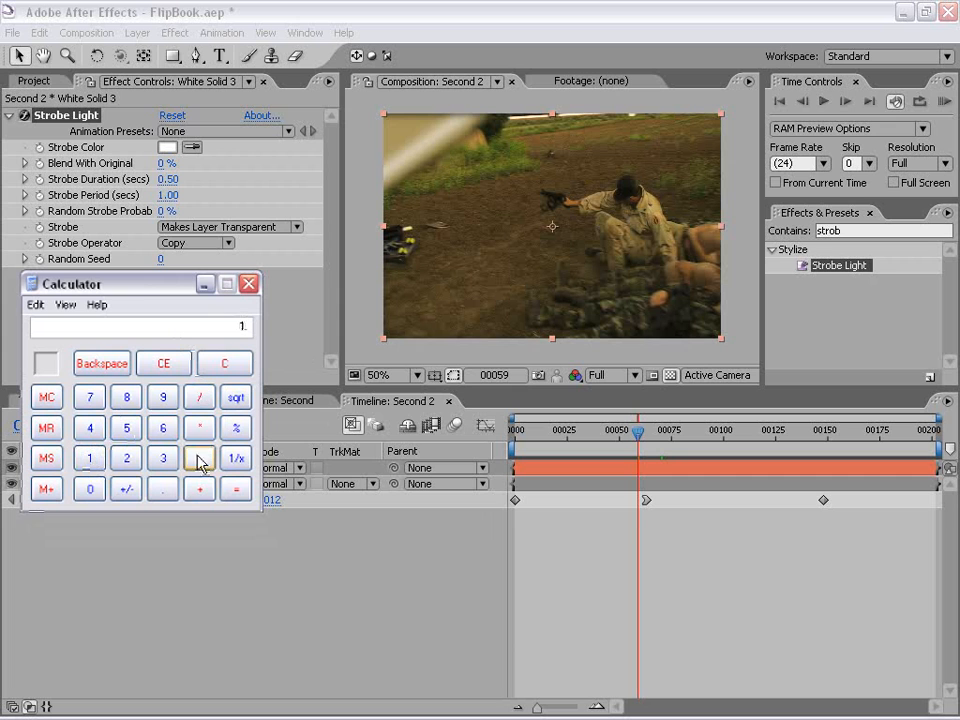
click(198, 398)
click(126, 457)
click(89, 428)
click(236, 489)
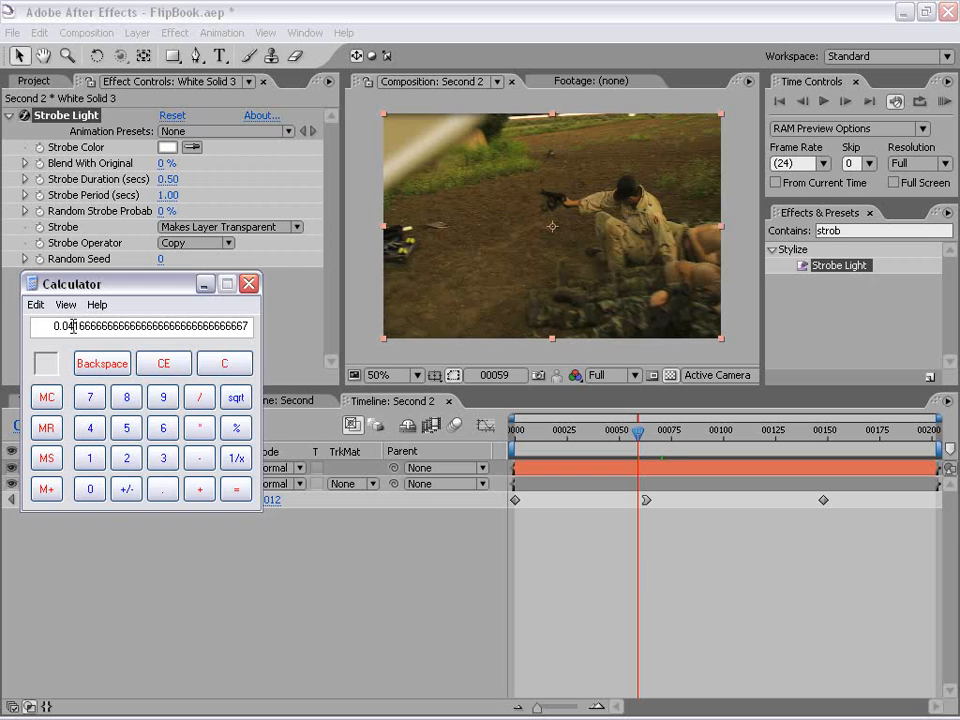
Back in After Effects, set the Strobe Light effect's Strobe Duration to 0.04 seconds and Strobe Period to 0.08 seconds
click(134, 184)
click(167, 179)
text(.04)
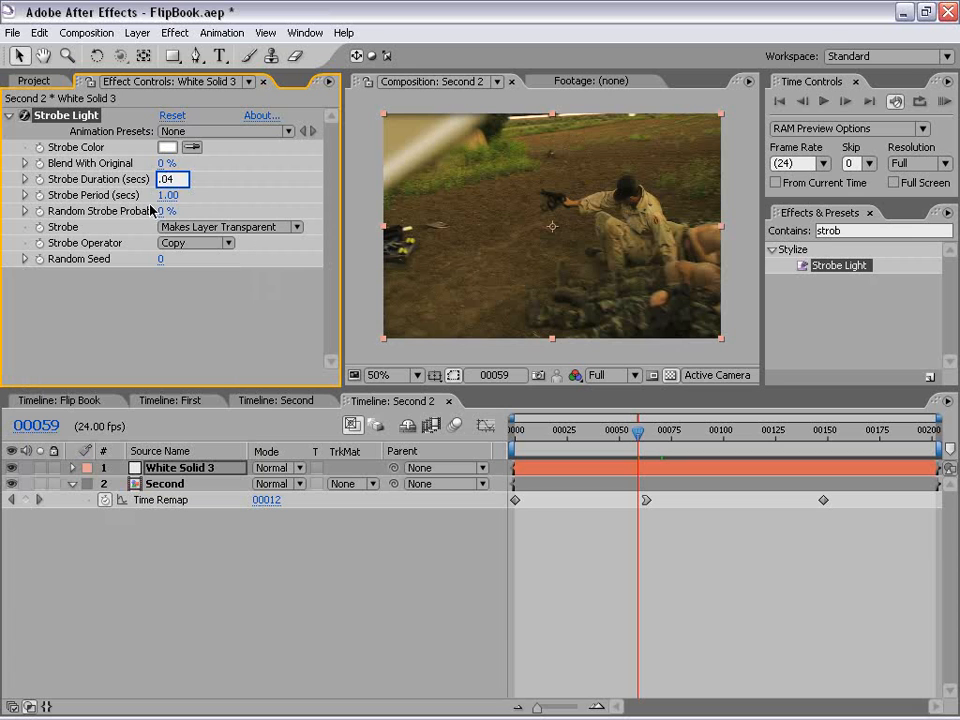
key(Tab)
text(1)
key(BackSpace)
text(.)
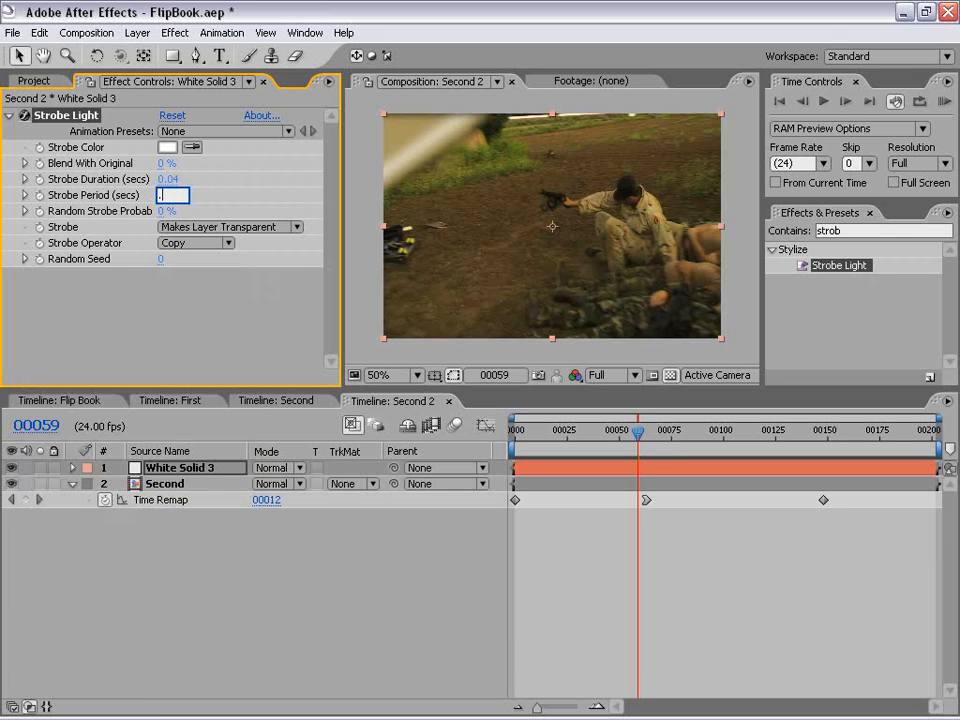
text(08)
key(Return)
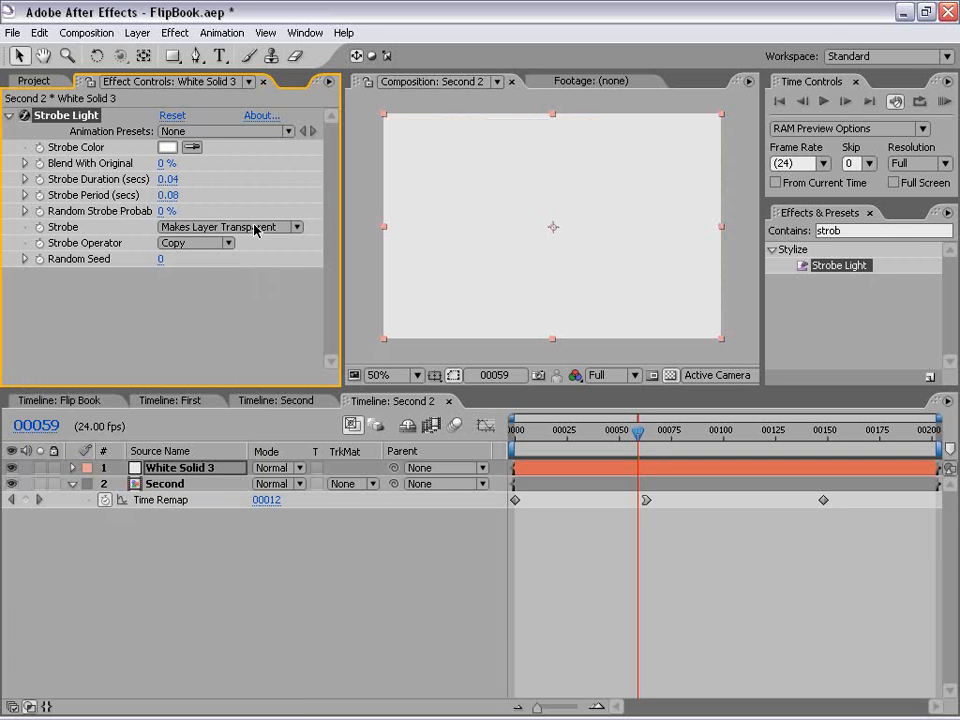
Set the solid's Opacity to 6% at frame 40 and start keyframing it there
drag(638, 433, 600, 440)
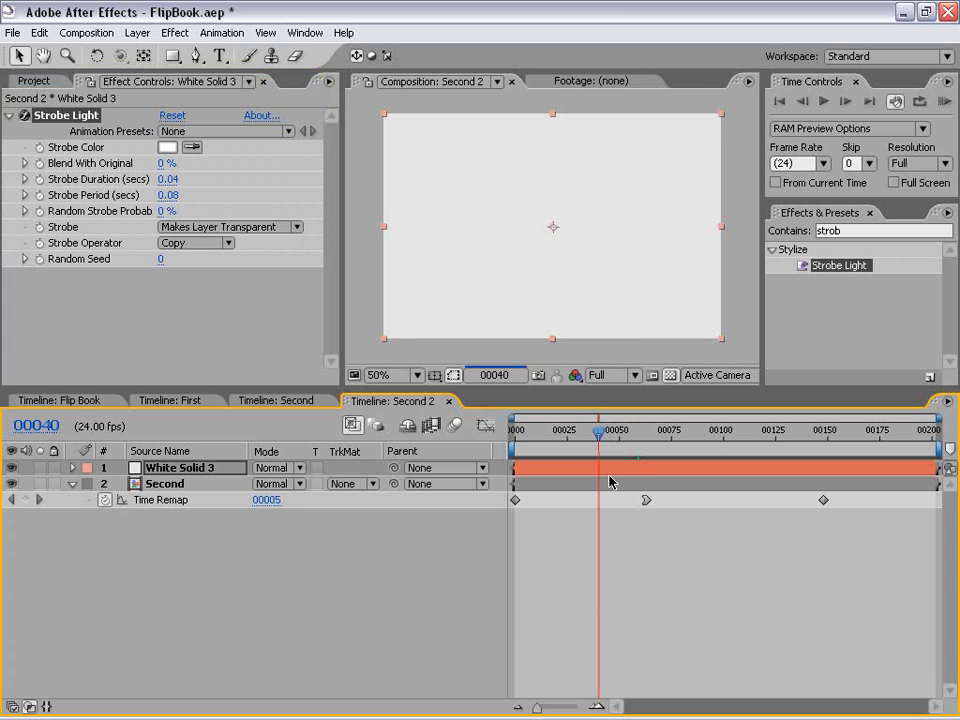
click(632, 557)
click(604, 467)
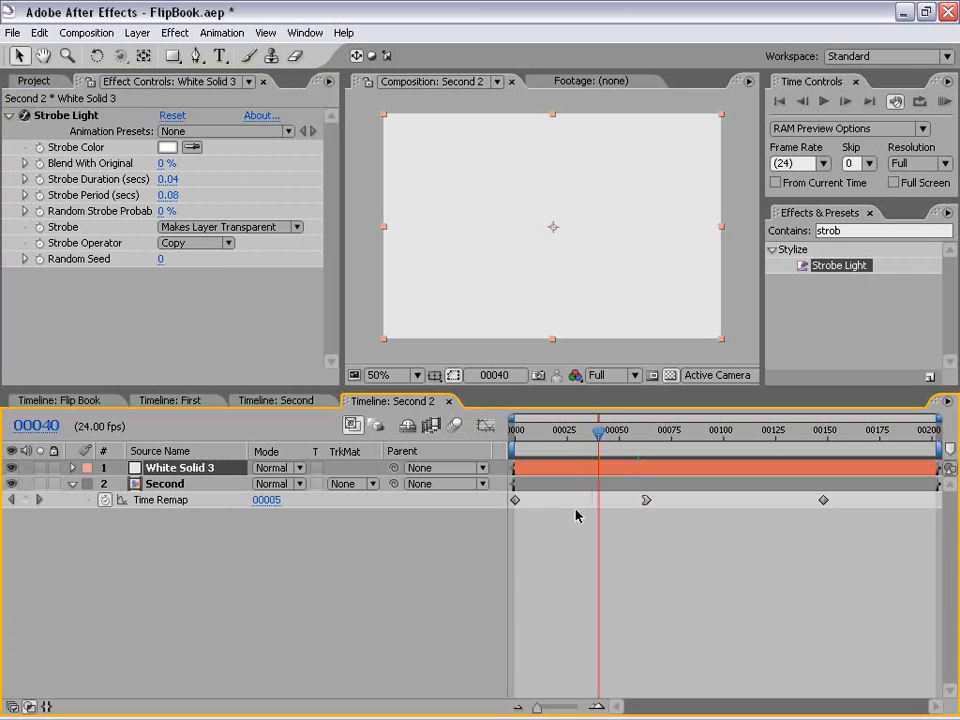
key(t)
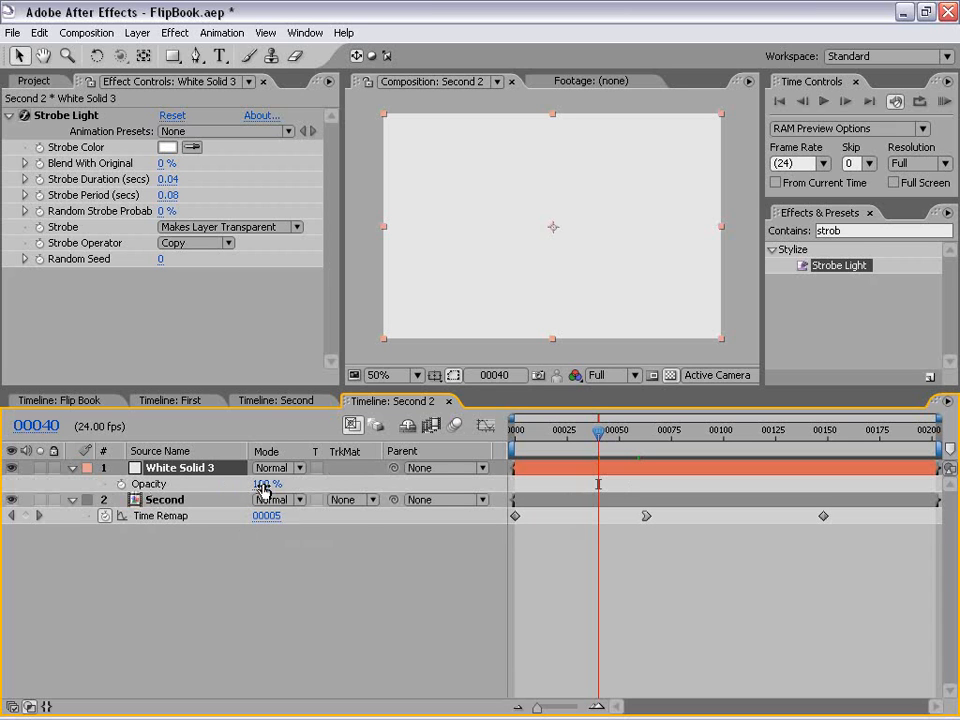
click(264, 485)
text(6)
key(Return)
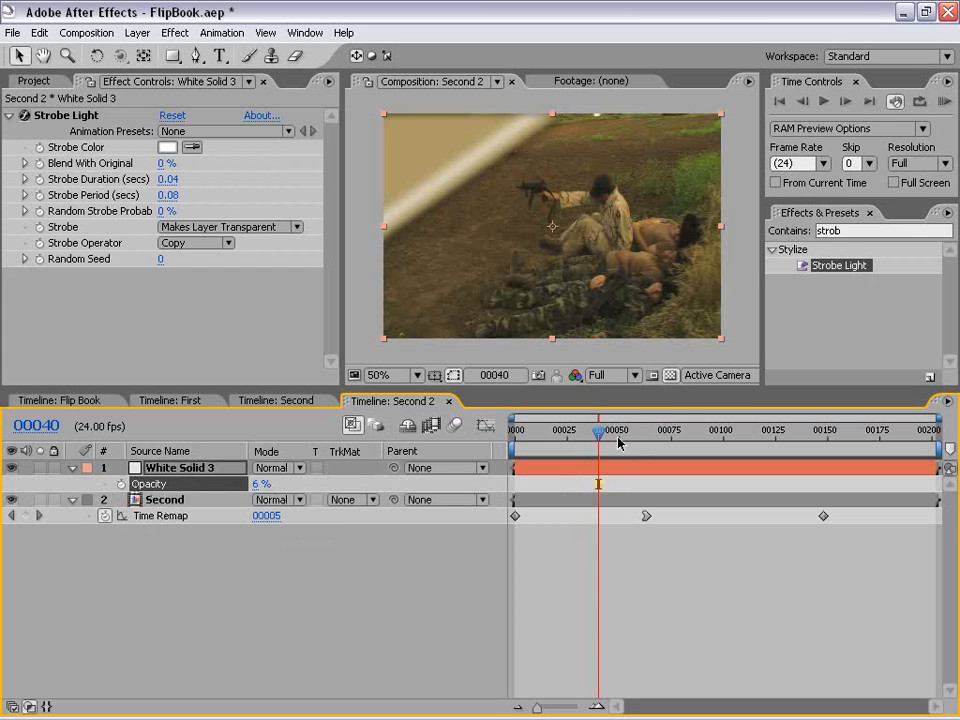
click(121, 484)
Add Opacity keyframes to the solid at frames 62 and 89, setting the one at frame 89 to 0%
drag(614, 434, 644, 435)
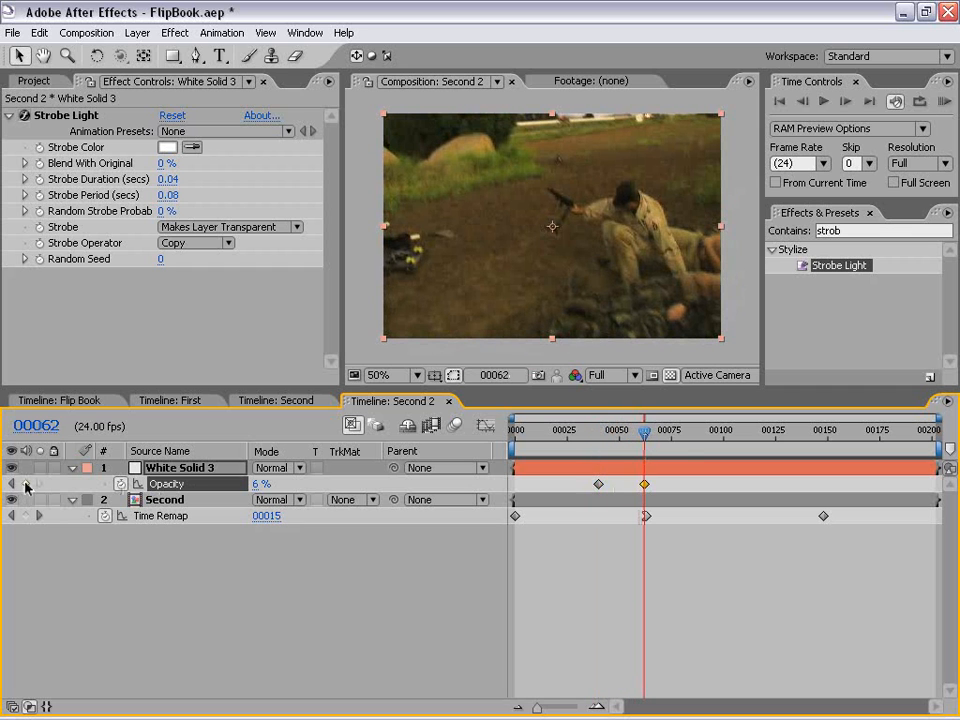
drag(644, 432, 701, 432)
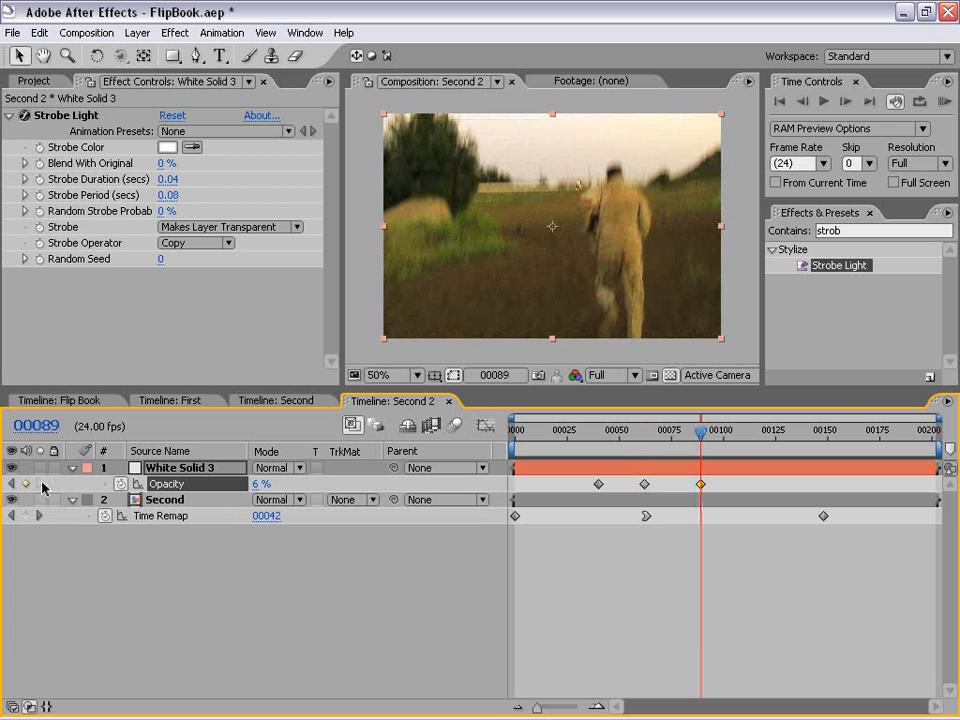
click(256, 484)
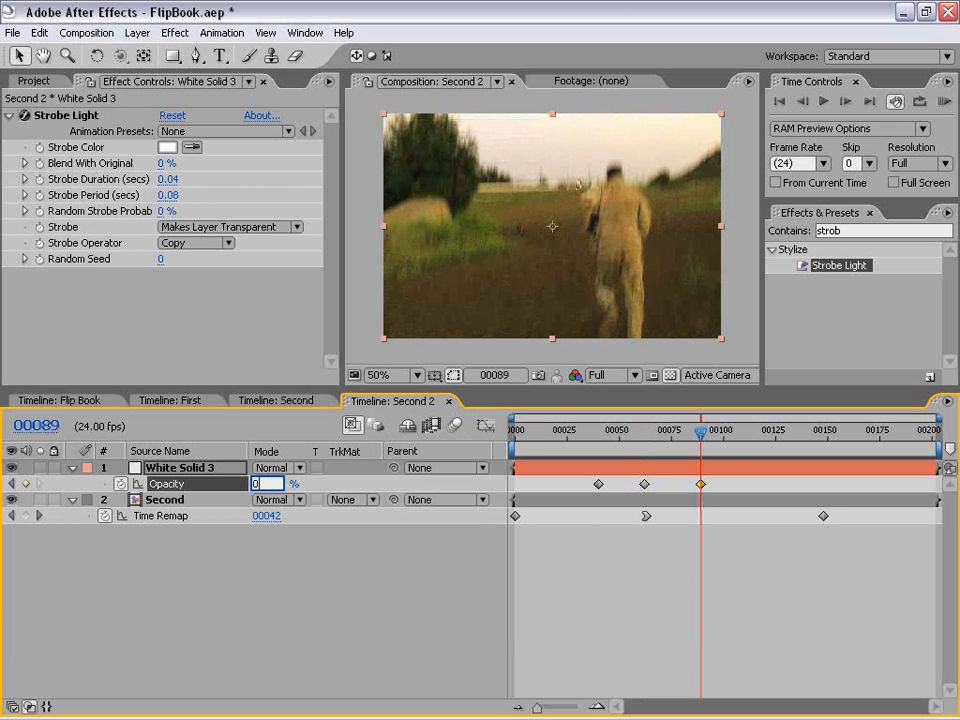
key(Return)
Change the solid's first Opacity keyframe at frame 40 to 0% so the flicker fades in
drag(699, 433, 598, 438)
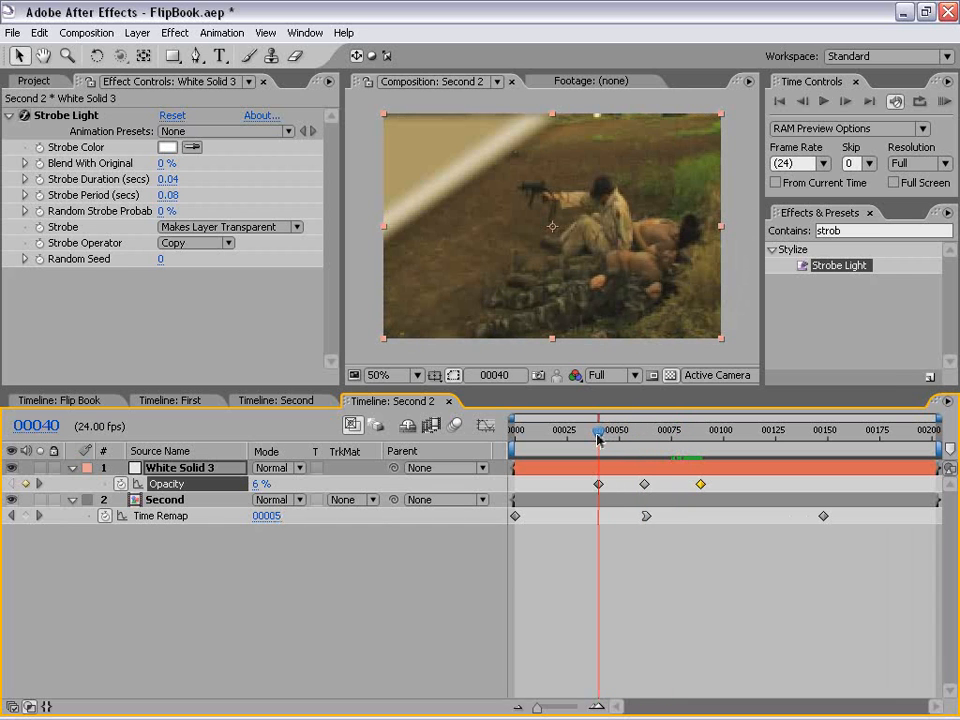
double_click(599, 485)
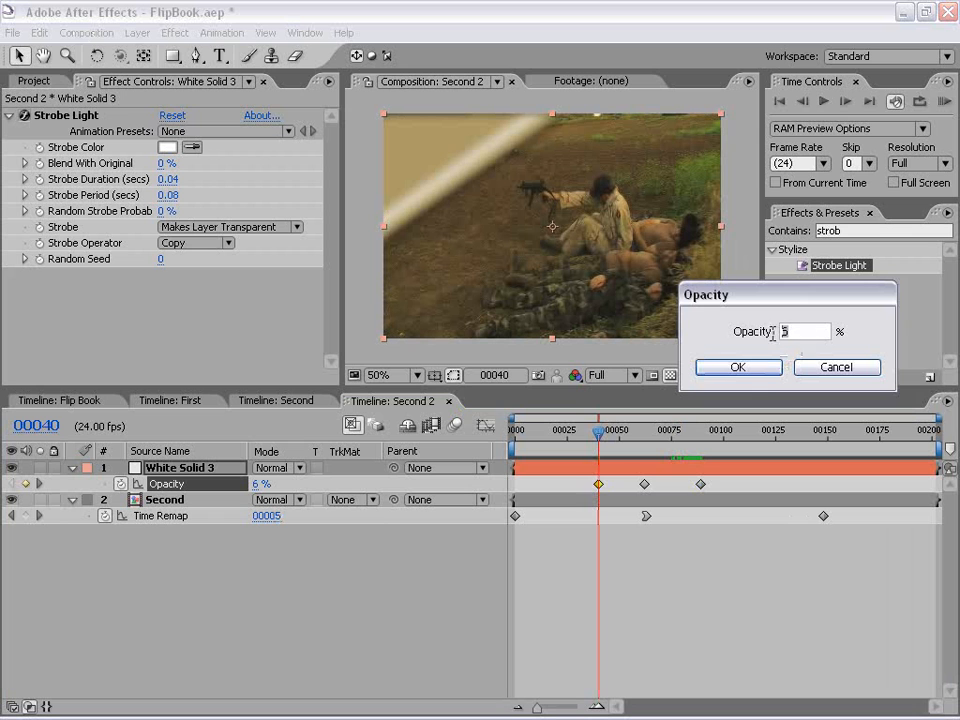
text(0)
click(738, 367)
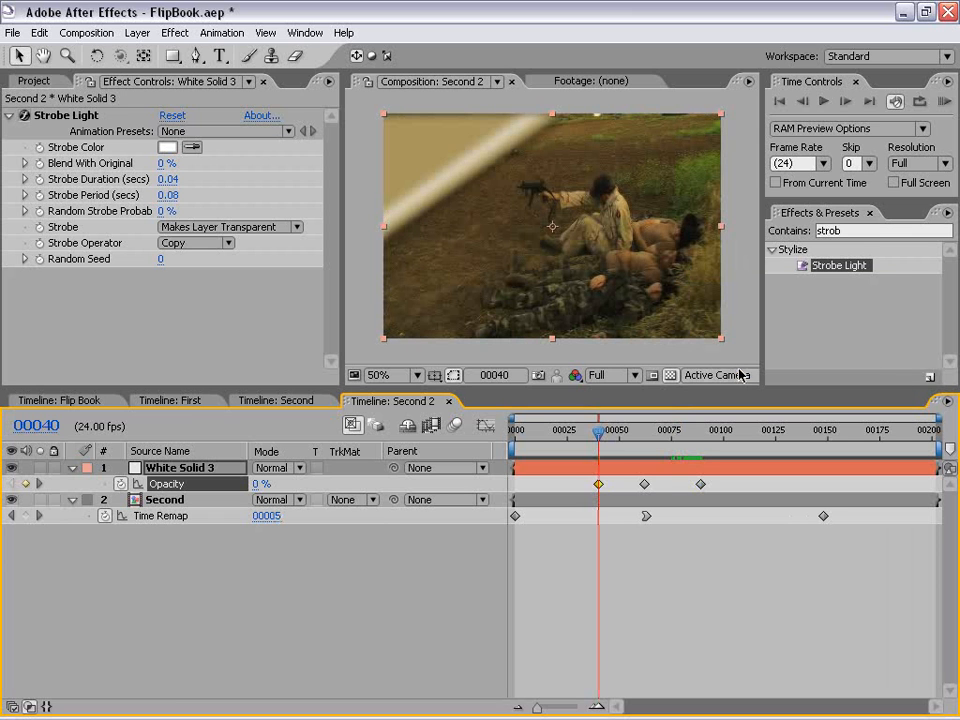
Move the solid's last Opacity keyframe to about frame 94 and the first to about frame 45, then scrub the opening frames
drag(596, 441, 692, 438)
drag(700, 484, 711, 484)
mouse_move(597, 487)
mouse_down()
mouse_move(528, 490)
mouse_move(610, 489)
mouse_up()
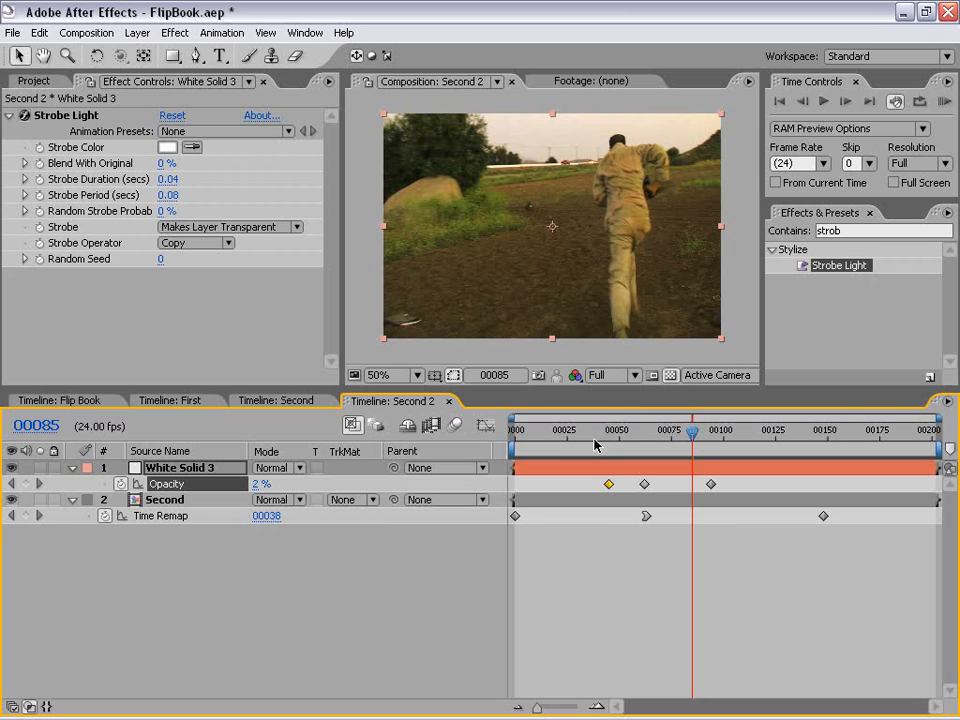
drag(517, 435, 587, 434)
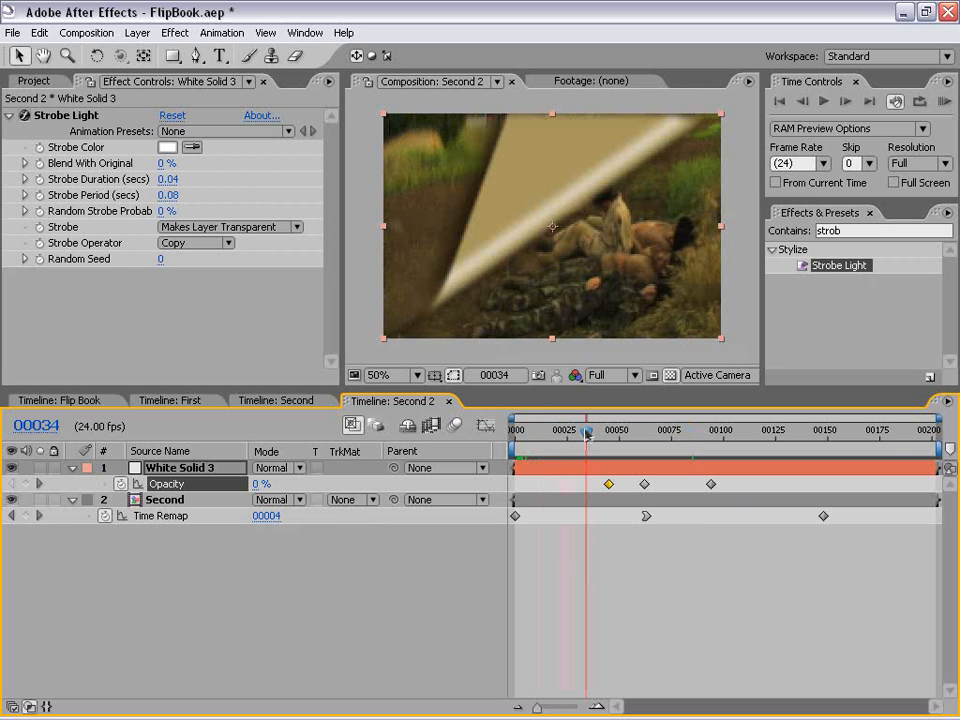
Preview the Second 2 composition in an enlarged view to check the page flips and flicker, then restore the normal layout
click(572, 349)
key(grave)
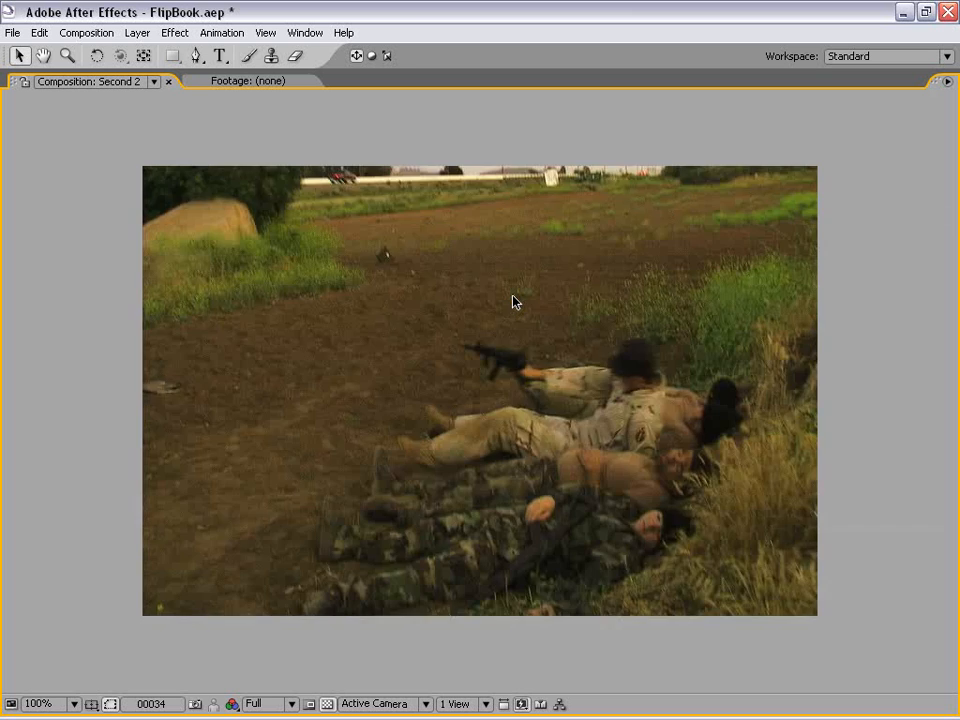
click(456, 250)
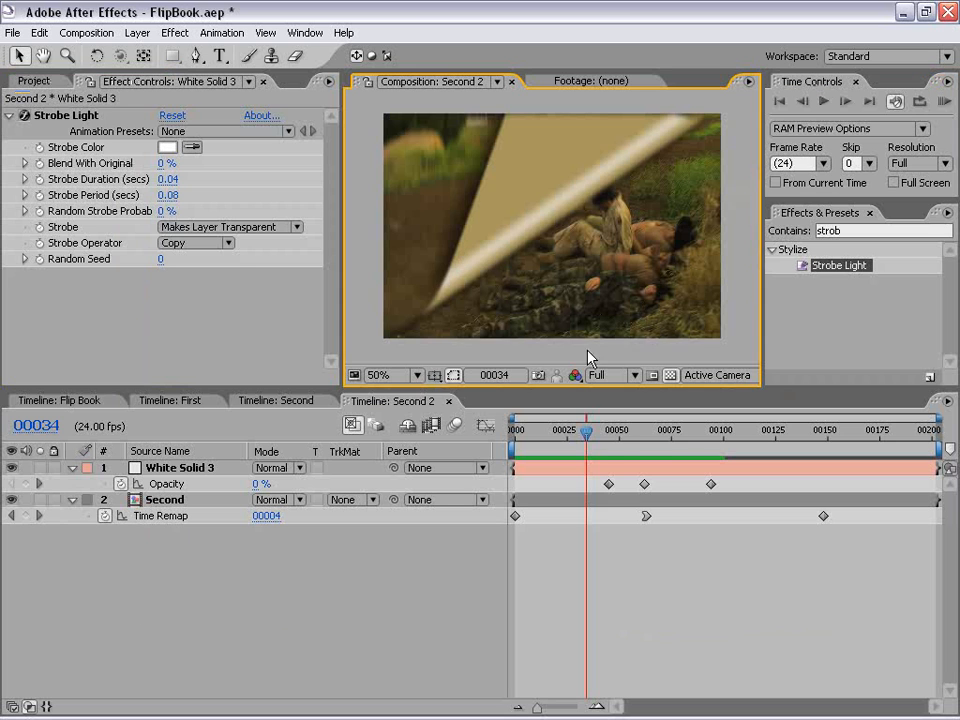
Go to frame 40 and set the blending mode of the white strobe solid to Add
mouse_move(586, 432)
mouse_down()
mouse_move(572, 432)
mouse_move(597, 432)
mouse_up()
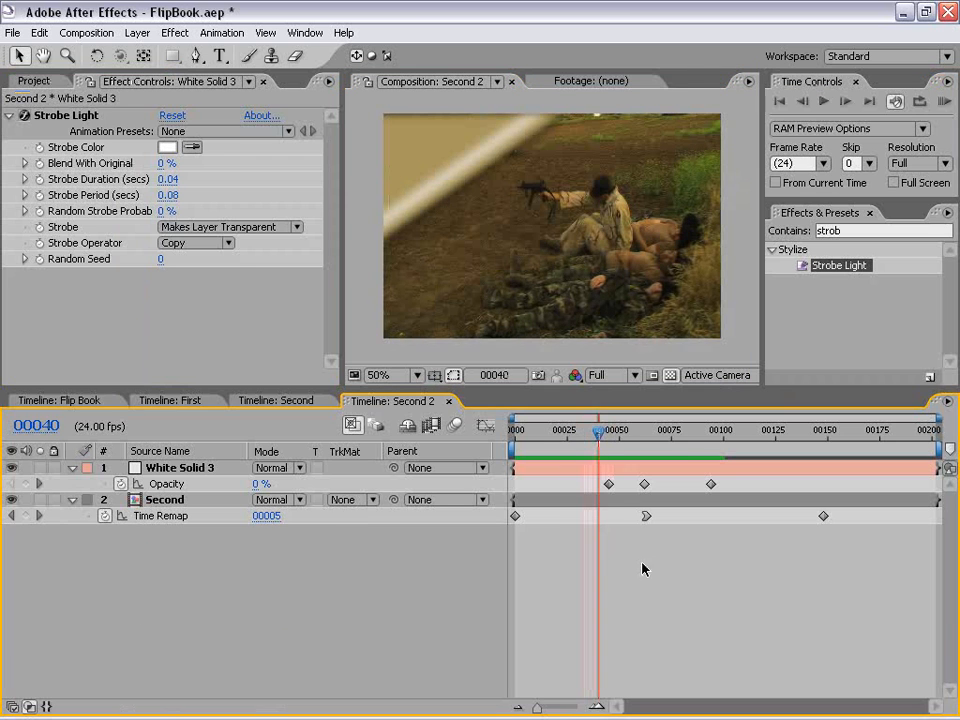
click(163, 467)
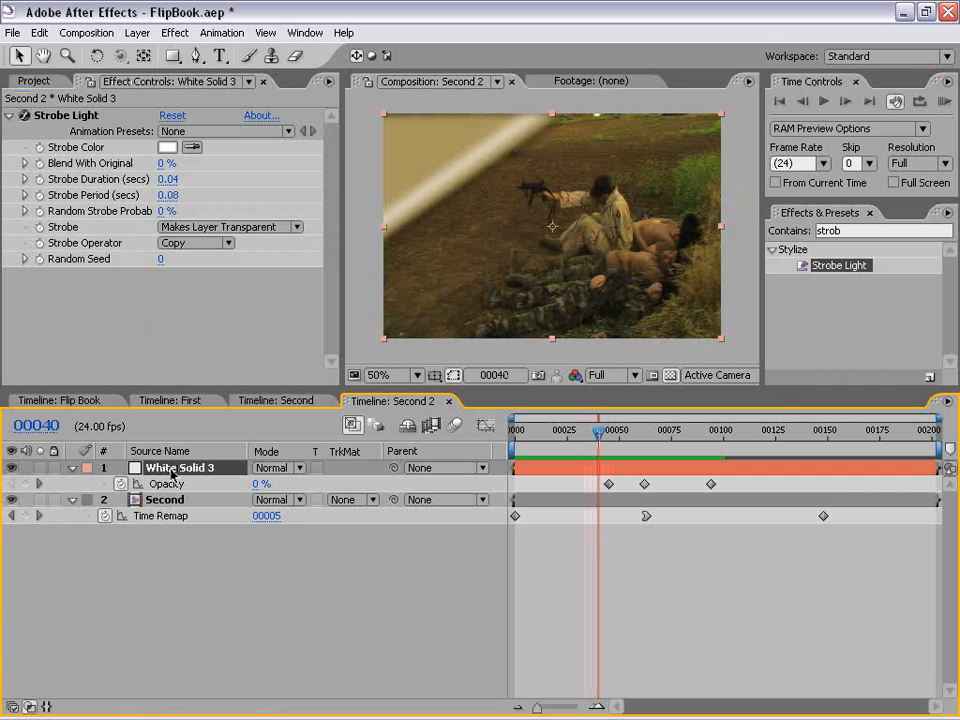
click(272, 467)
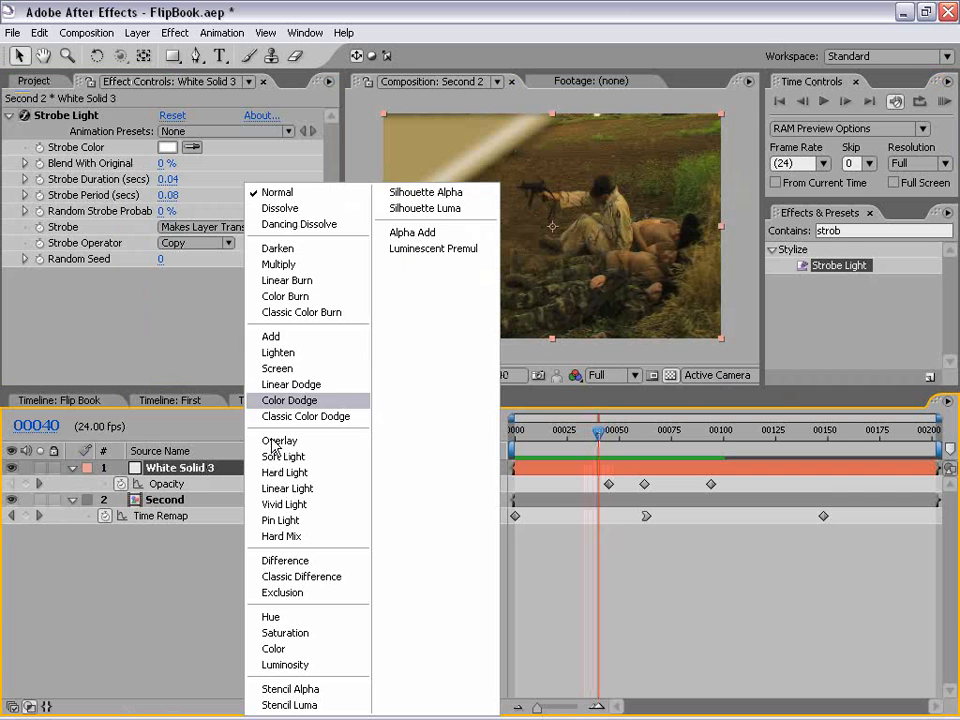
click(277, 334)
click(269, 616)
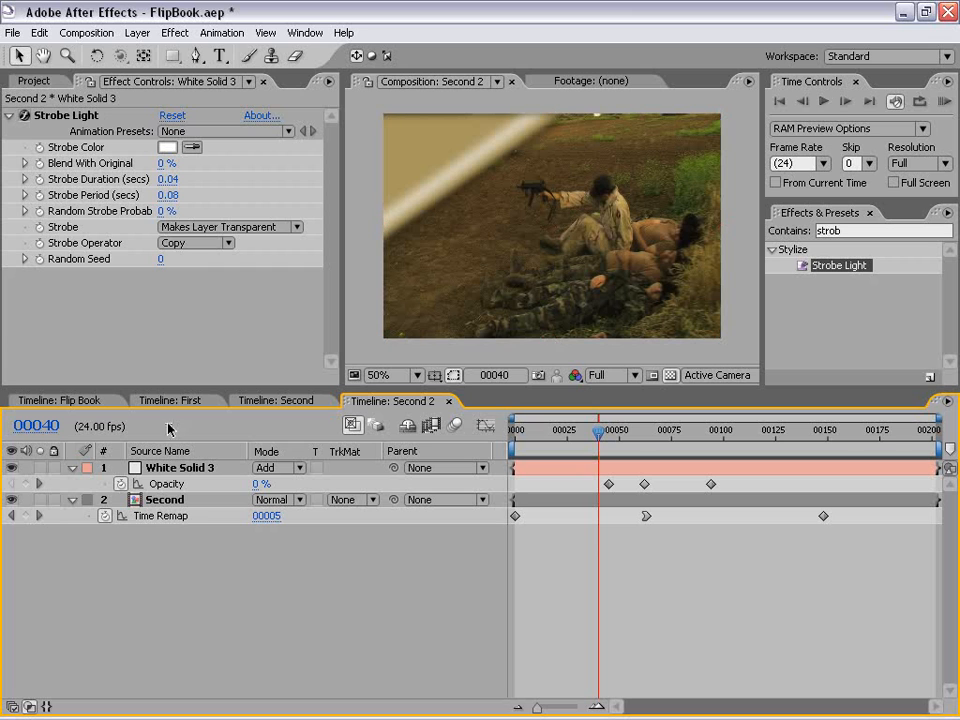
In the First composition, set the Directional Blur direction of the upper Put Footage Here layer to -35°
click(168, 401)
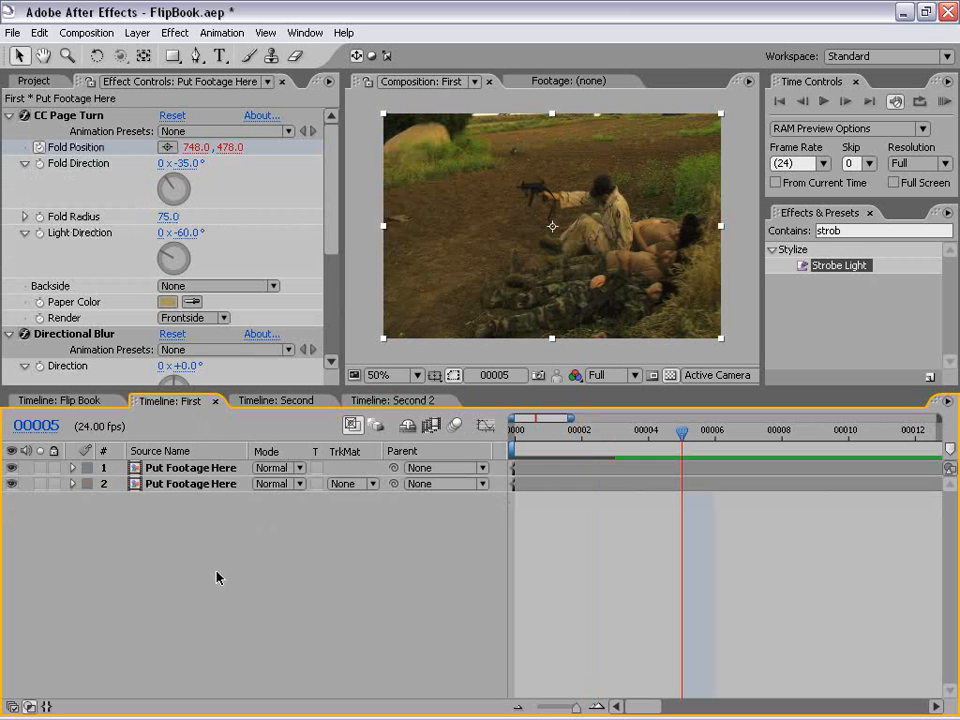
click(210, 469)
click(214, 485)
click(218, 530)
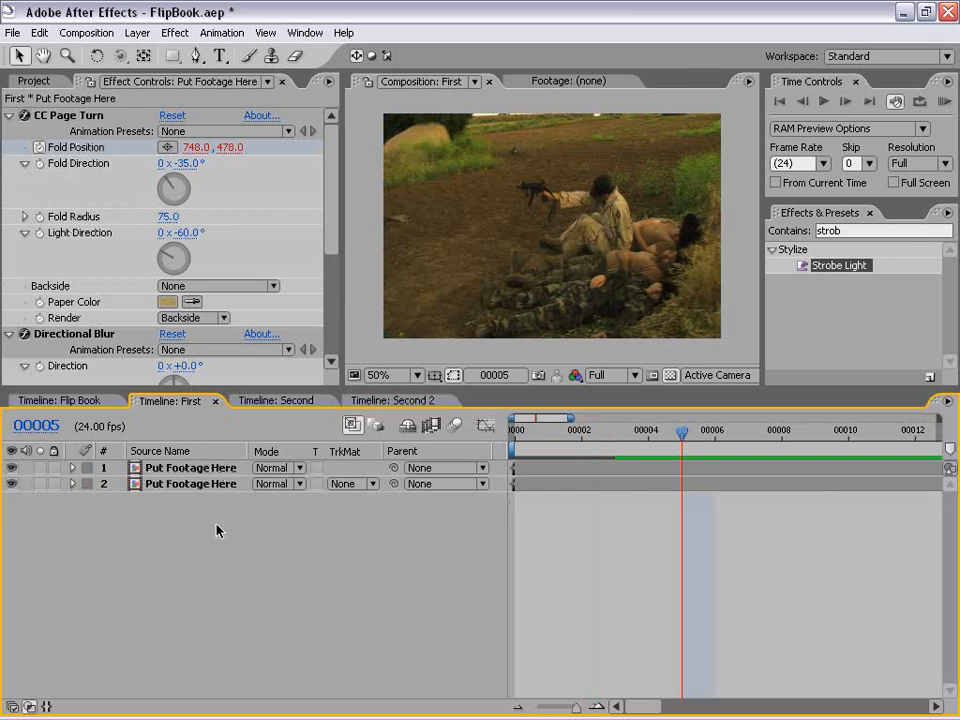
click(170, 468)
drag(333, 208, 329, 254)
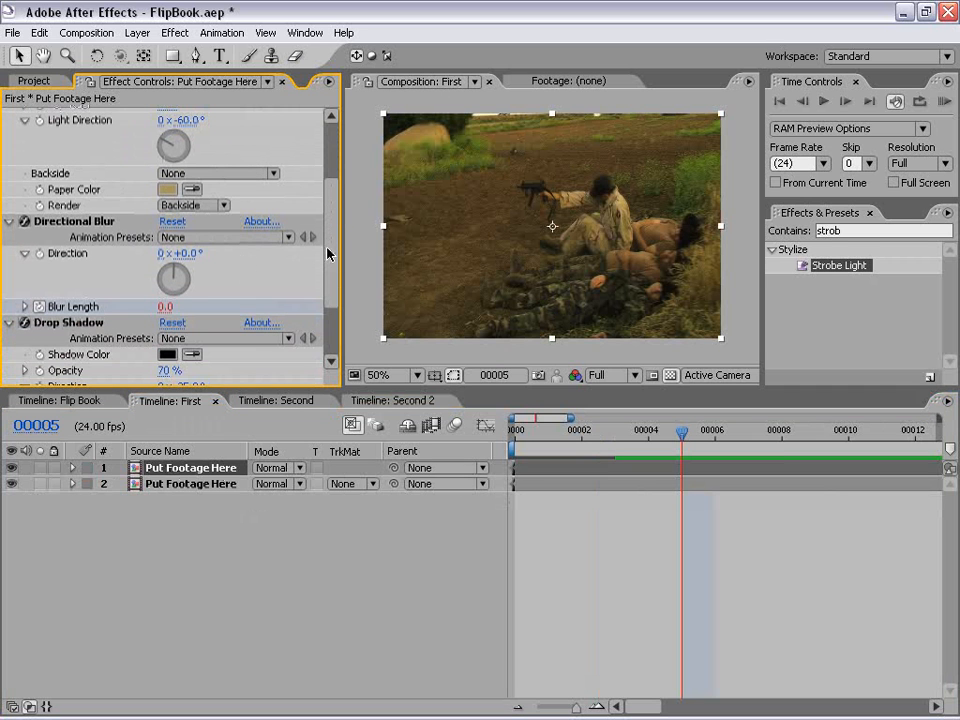
click(181, 253)
text(-)
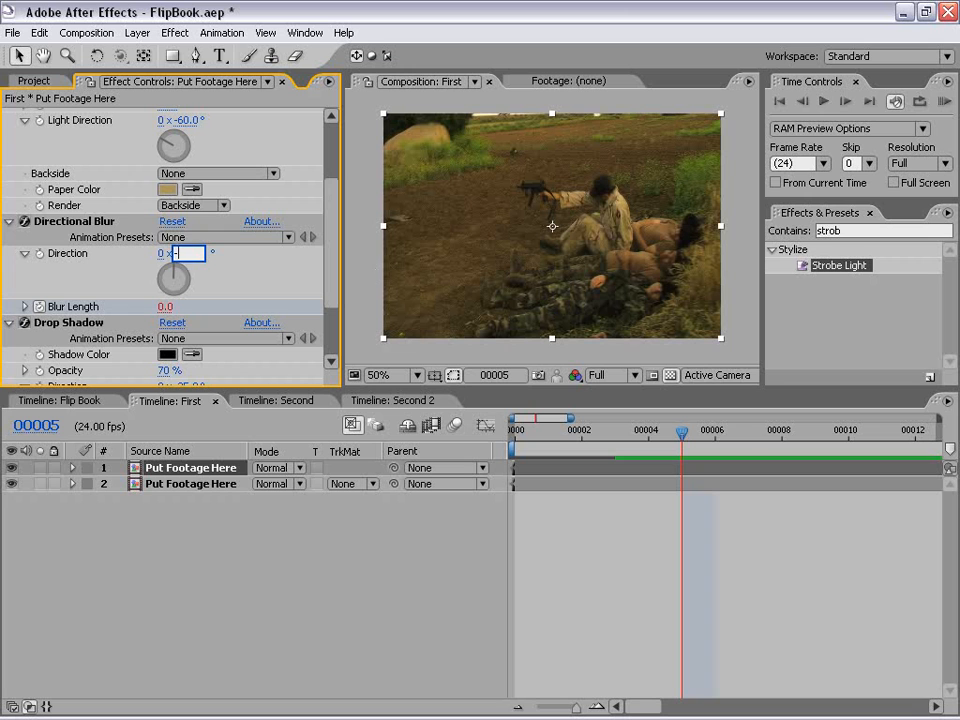
key(Return)
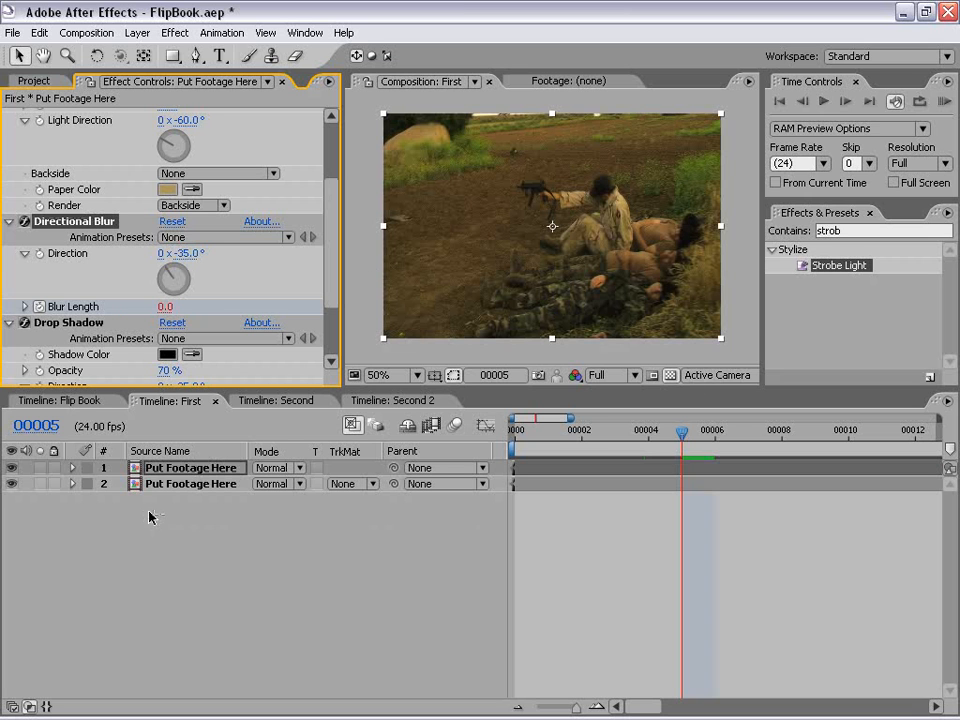
Set the Directional Blur direction of the lower Put Footage Here layer to -35° as well
click(180, 484)
click(335, 192)
drag(335, 192, 336, 255)
click(190, 232)
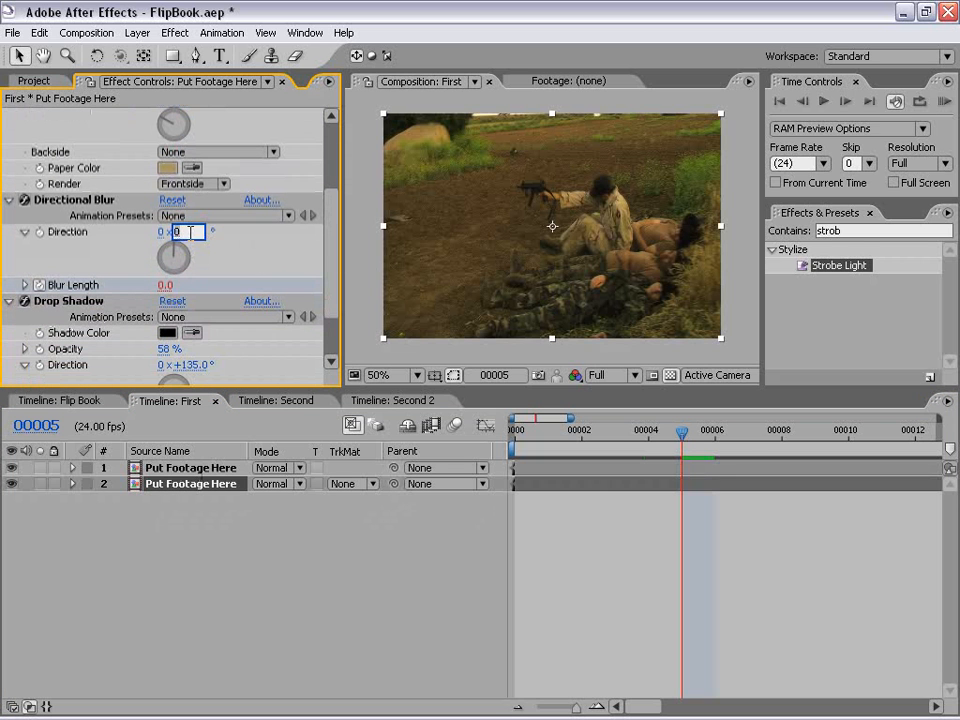
text(-35)
key(Return)
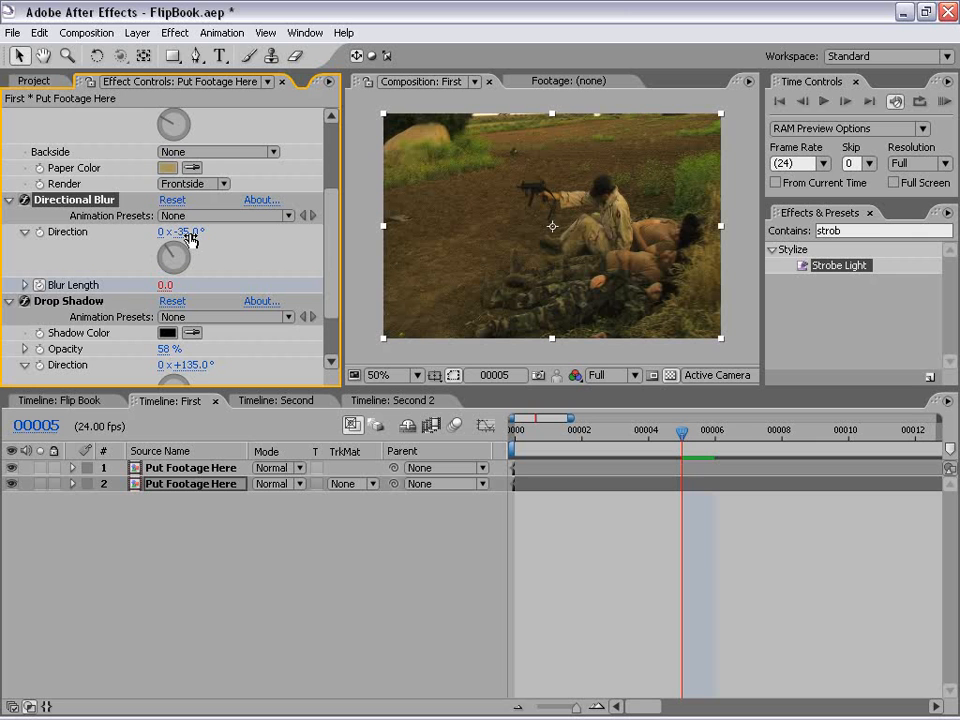
Review the finished Flip Book composition and return to its first frame
click(370, 401)
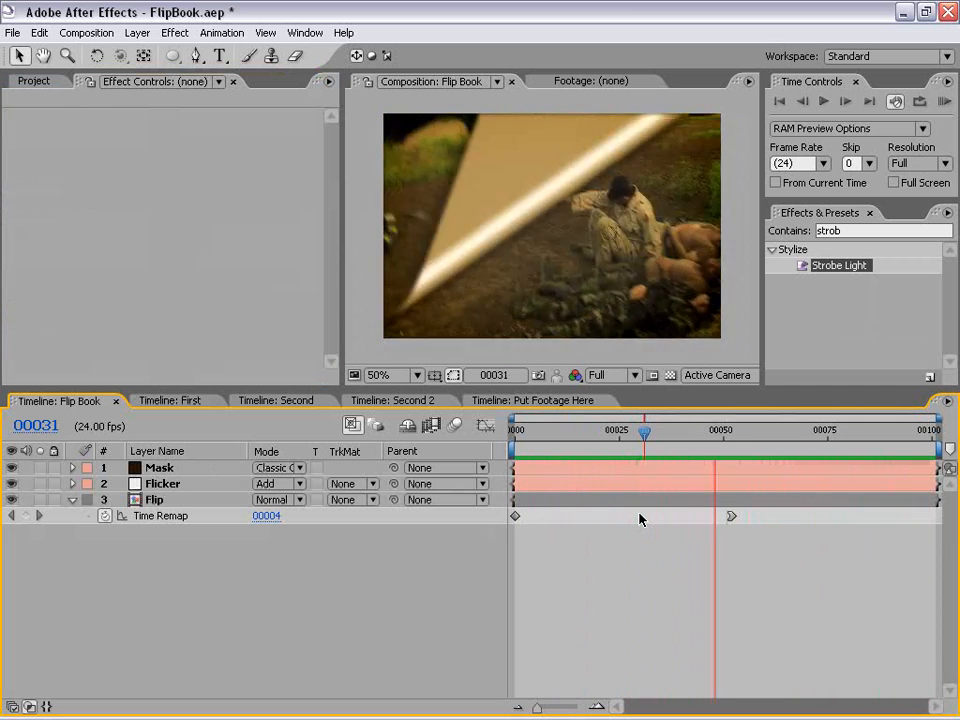
key(Home)
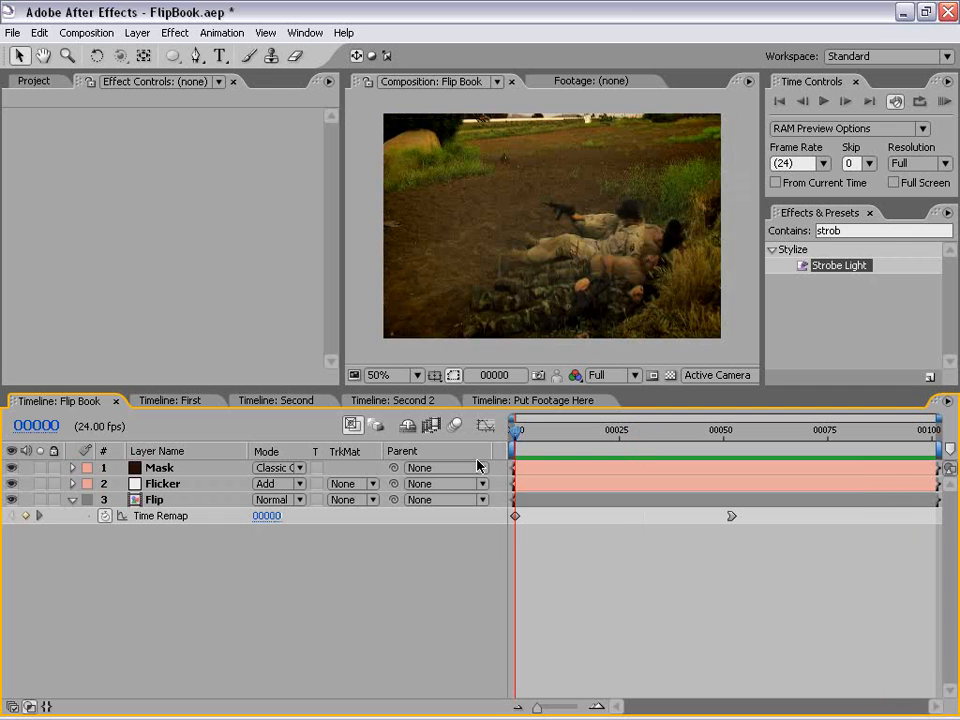